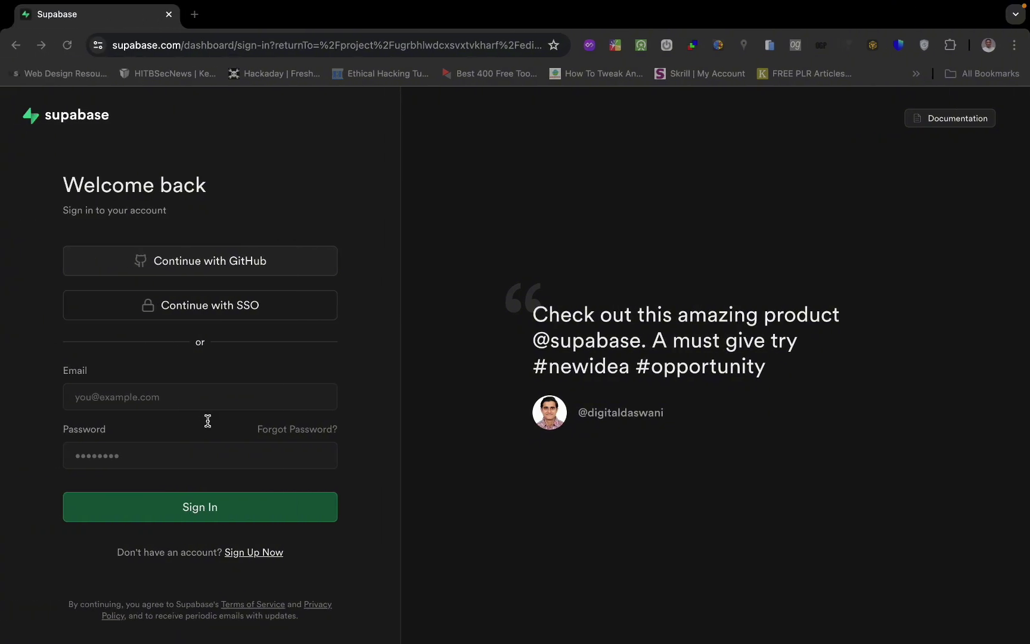
Go to the FlutterFlow login page and sign in with the Google account to reach the projects dashboard
key(ctrl+Right)
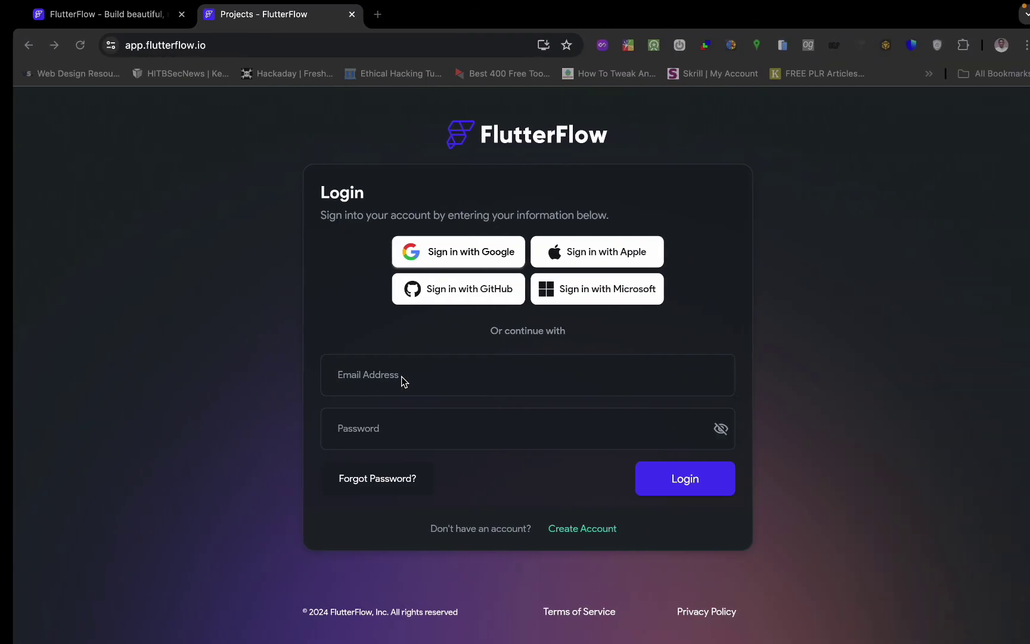
click(403, 376)
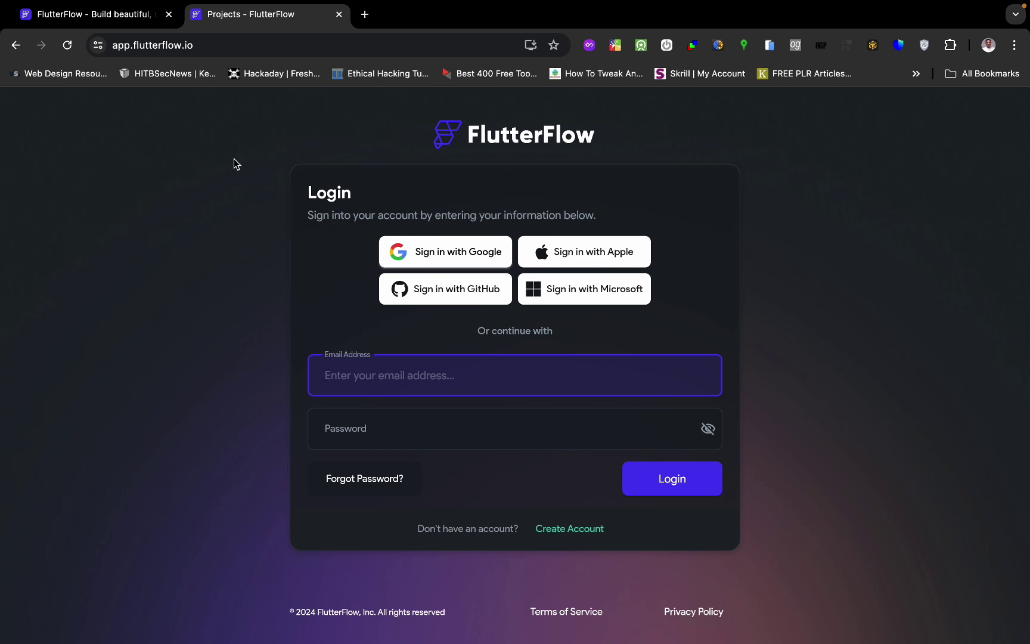
click(116, 15)
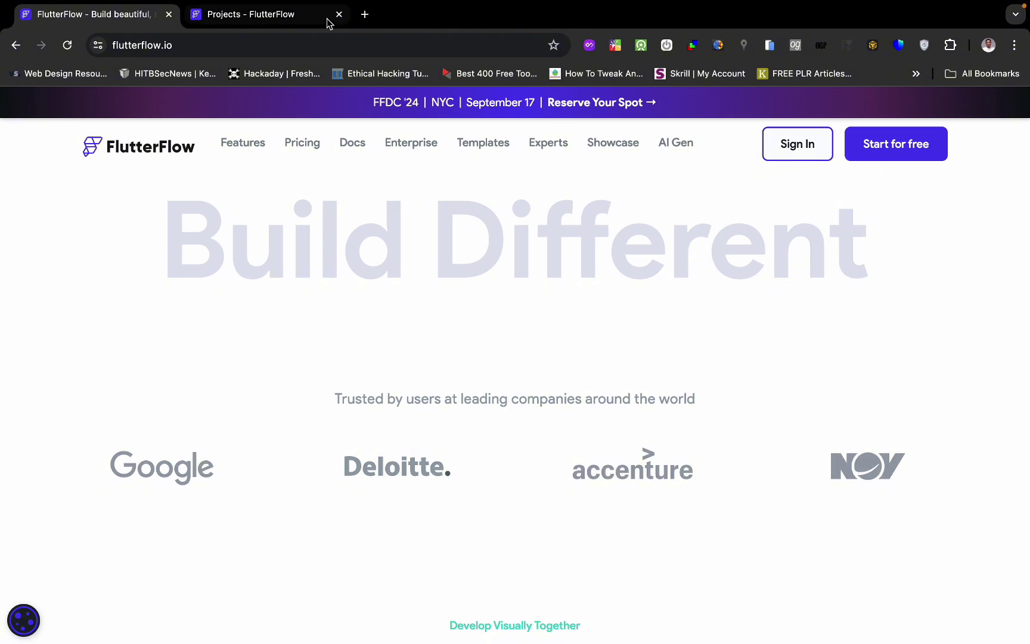
click(298, 16)
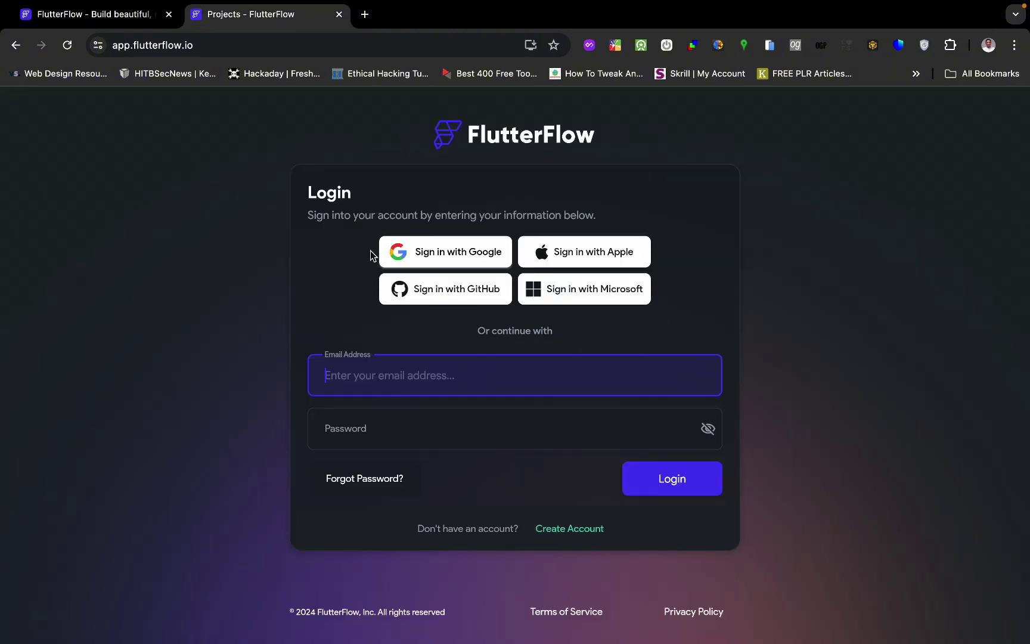
click(448, 260)
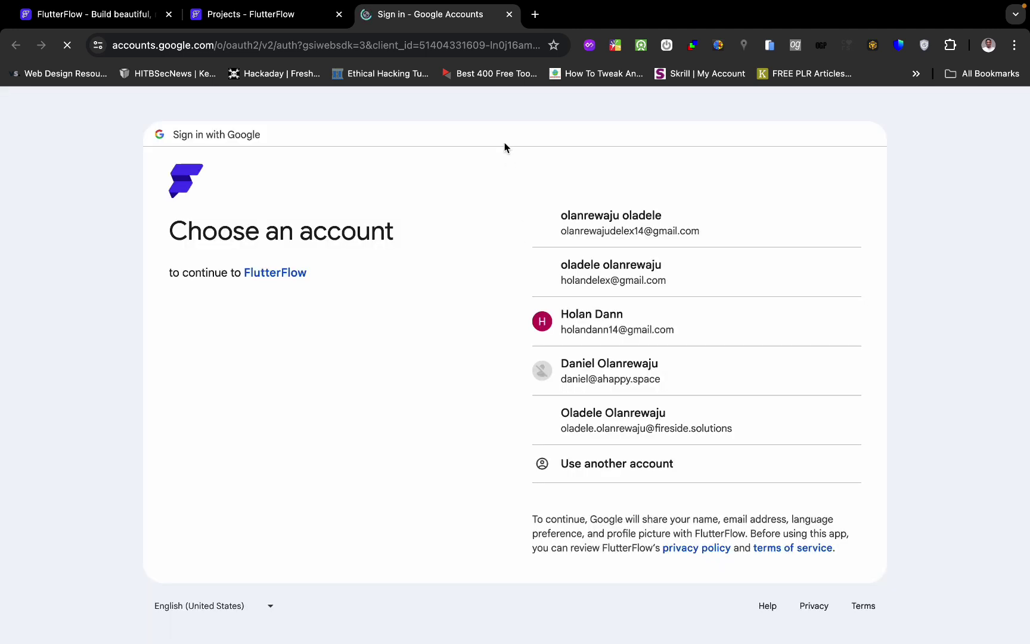
click(582, 230)
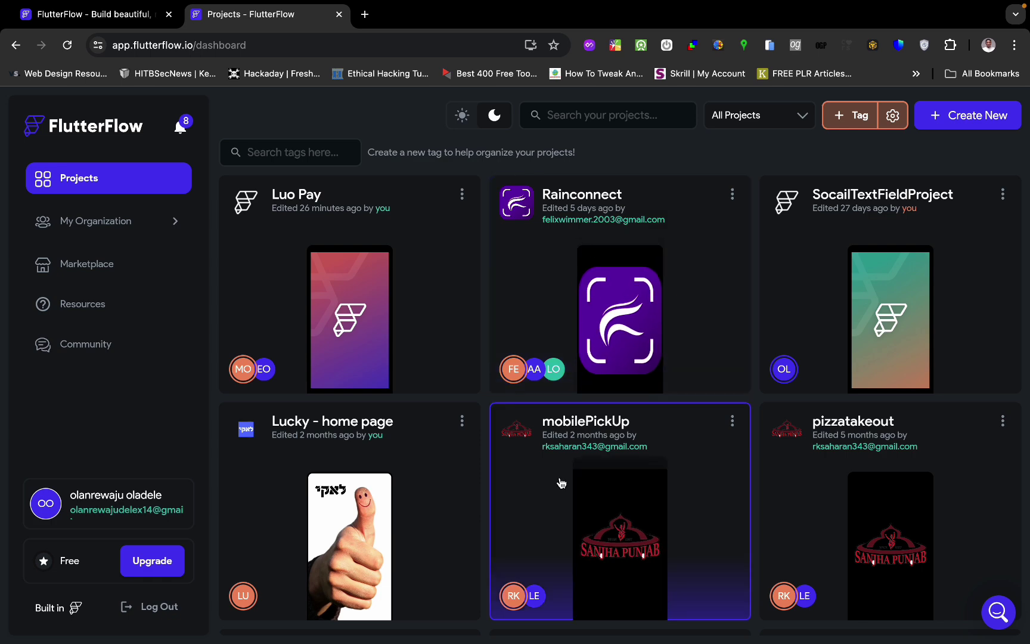
Scroll through the existing projects and open the Create Project dialog
scroll(561, 483, down, 5)
scroll(561, 483, up, 5)
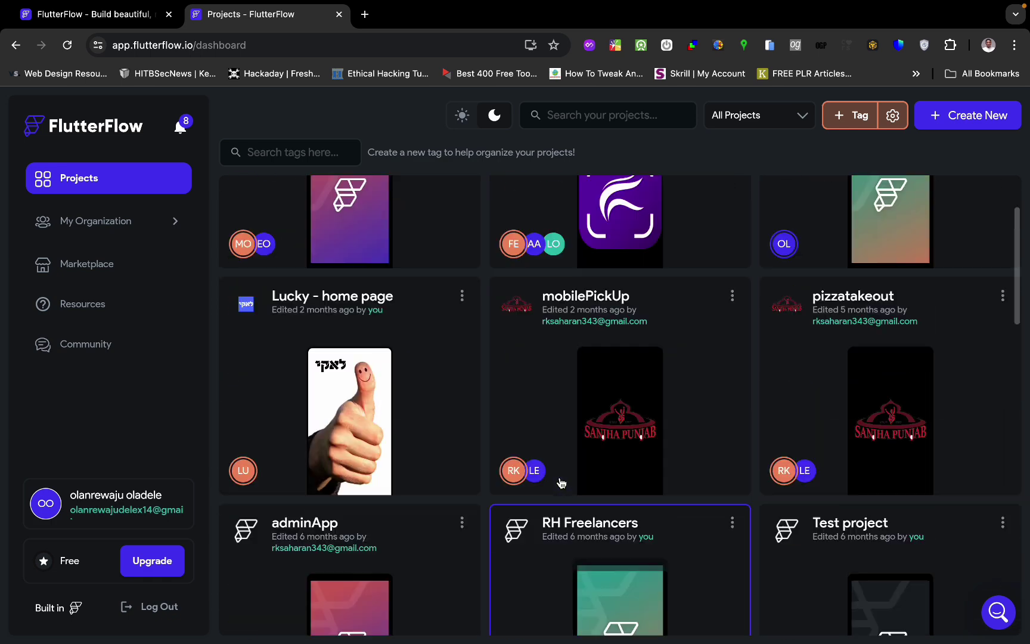
scroll(560, 482, down, 5)
scroll(560, 482, up, 5)
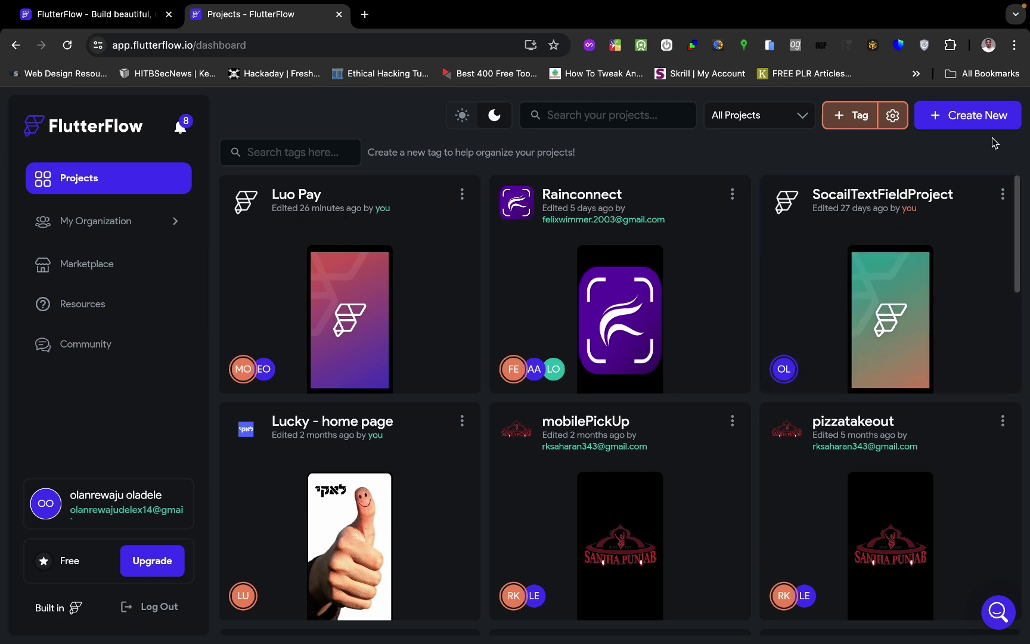
click(952, 130)
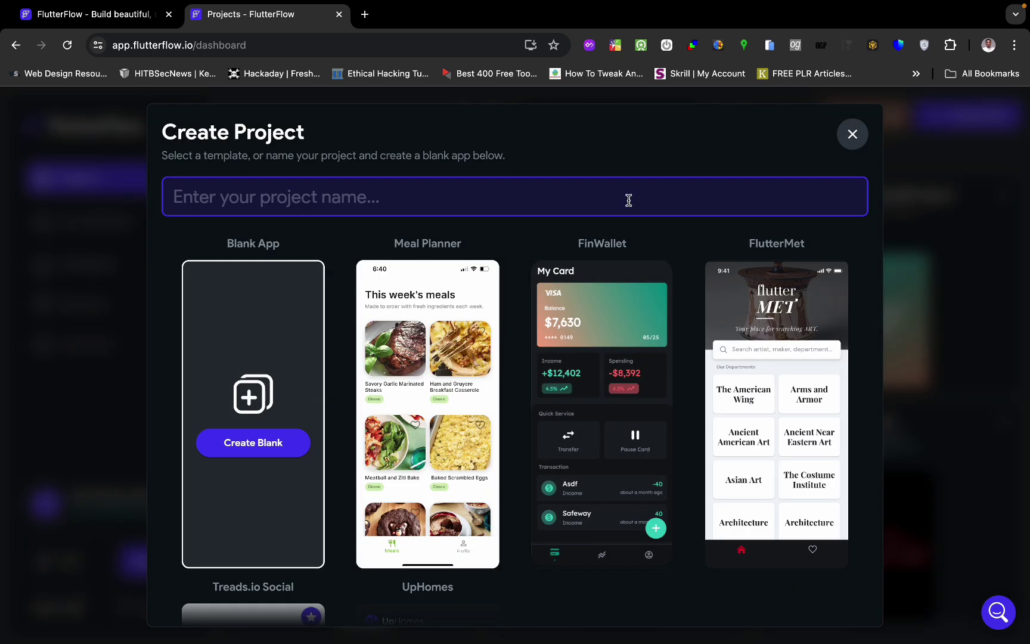
Create a blank app project named 'Note-share'
click(261, 454)
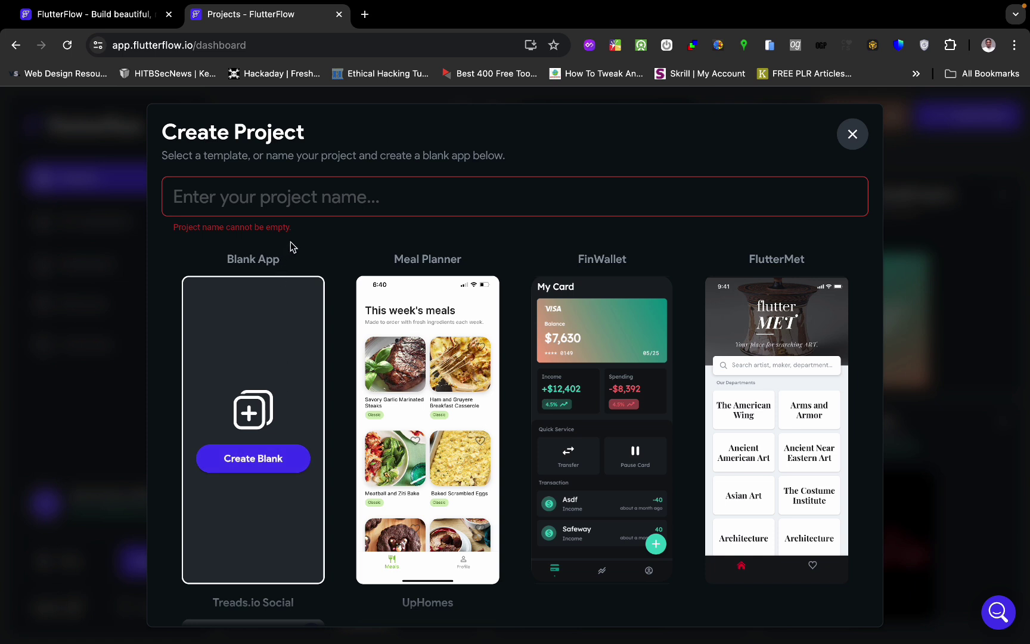
click(320, 201)
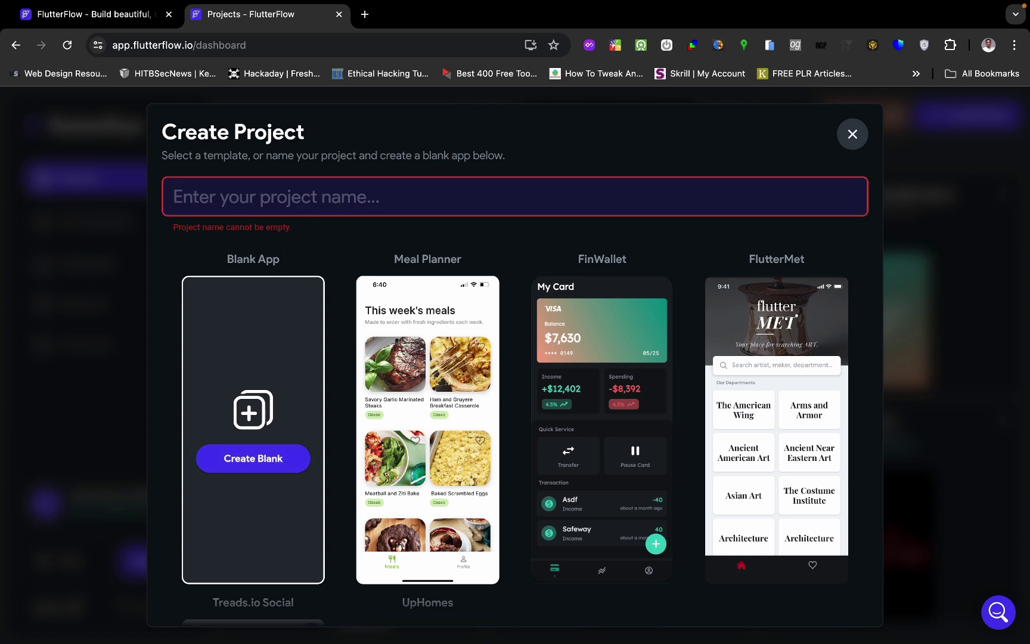
text(Note-s)
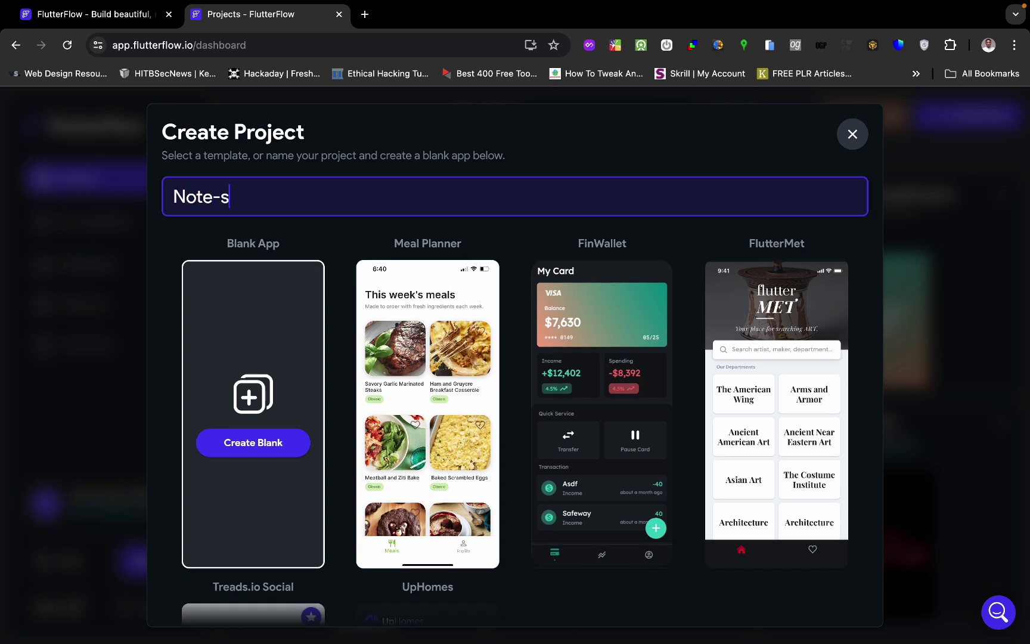
text(hare)
click(275, 452)
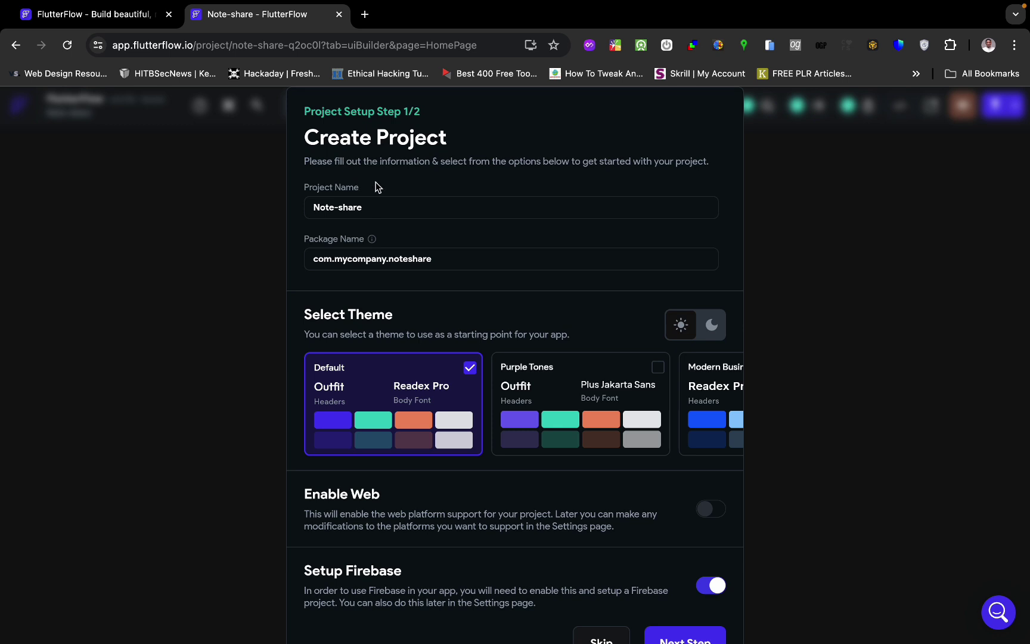
Review the Note-share project name and com.mycompany.noteshare package name fields
drag(381, 209, 319, 214)
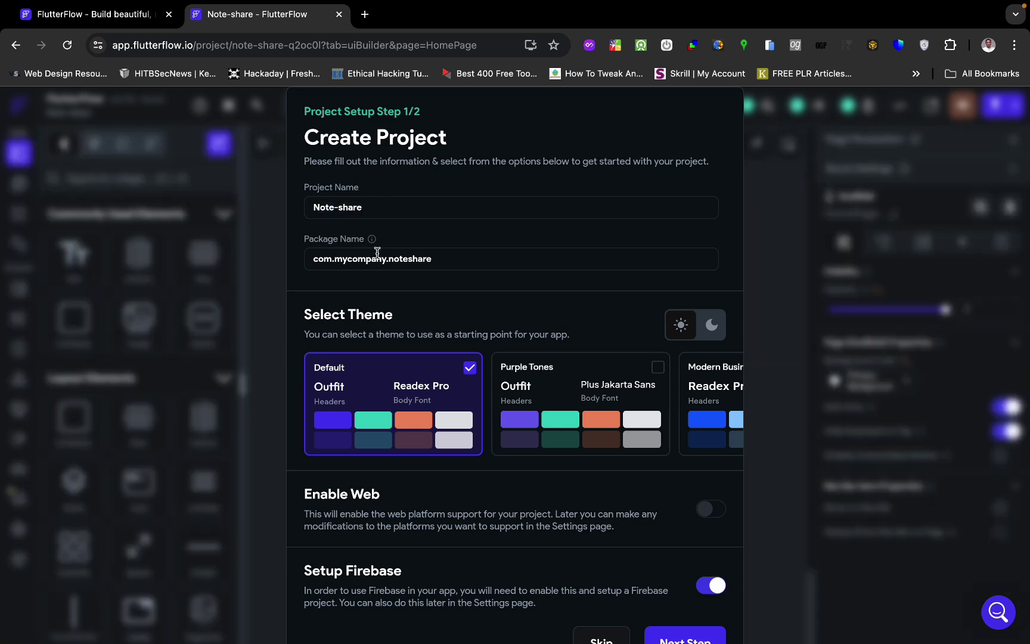
drag(444, 258, 305, 259)
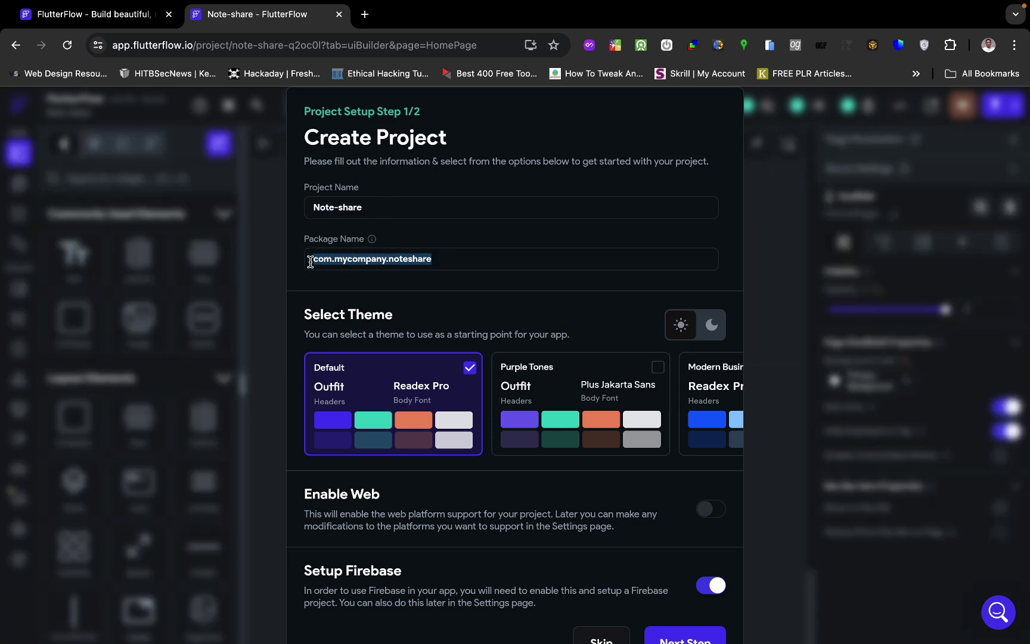
click(433, 258)
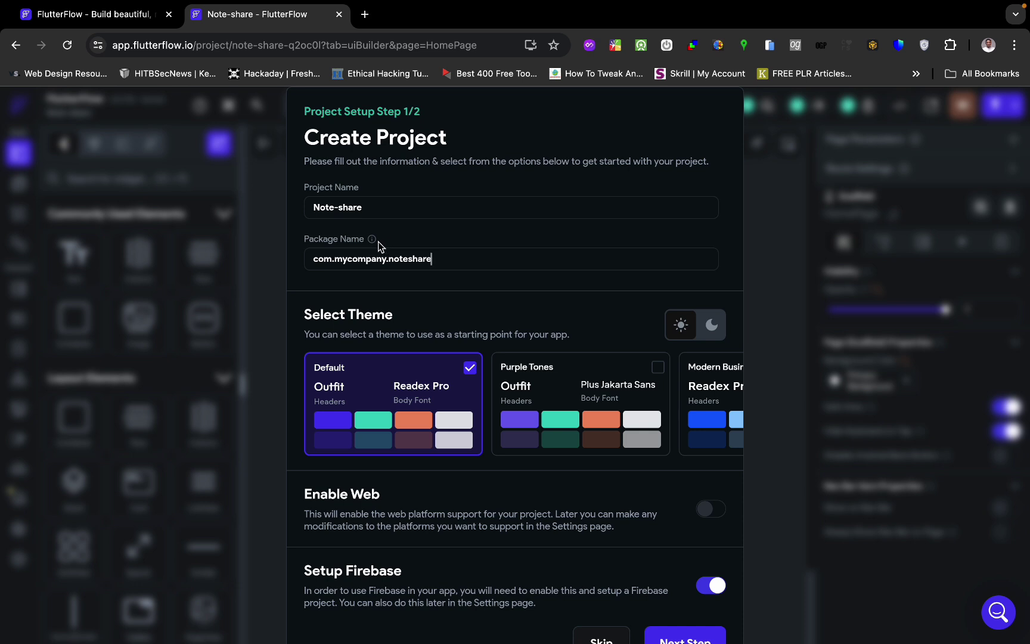
mouse_move(373, 240)
Browse the theme carousel and choose the Modern & Bold theme
scroll(466, 331, down, 1)
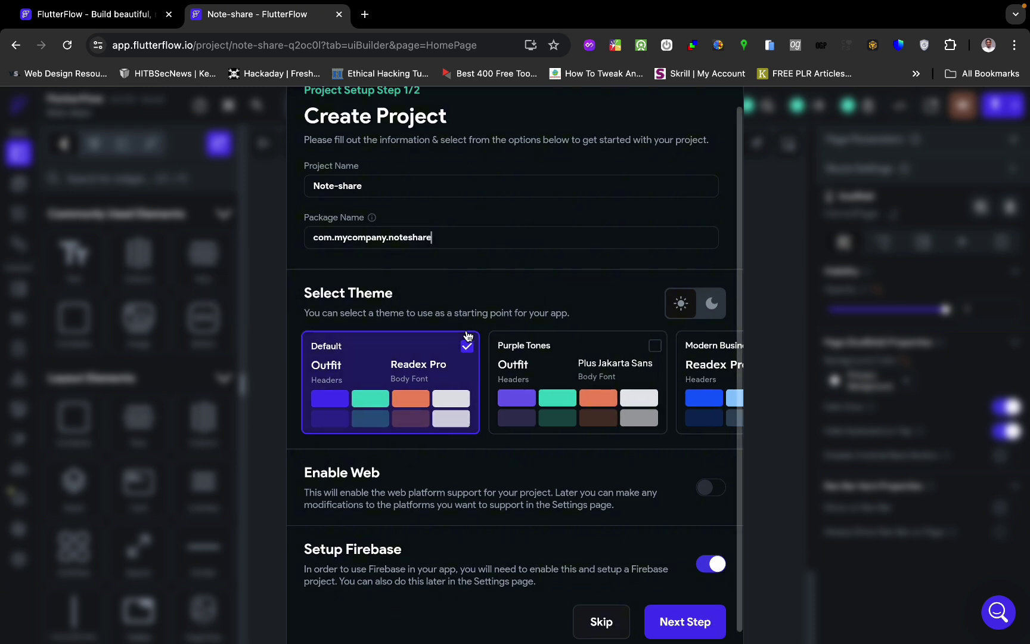
scroll(538, 386, right, 2)
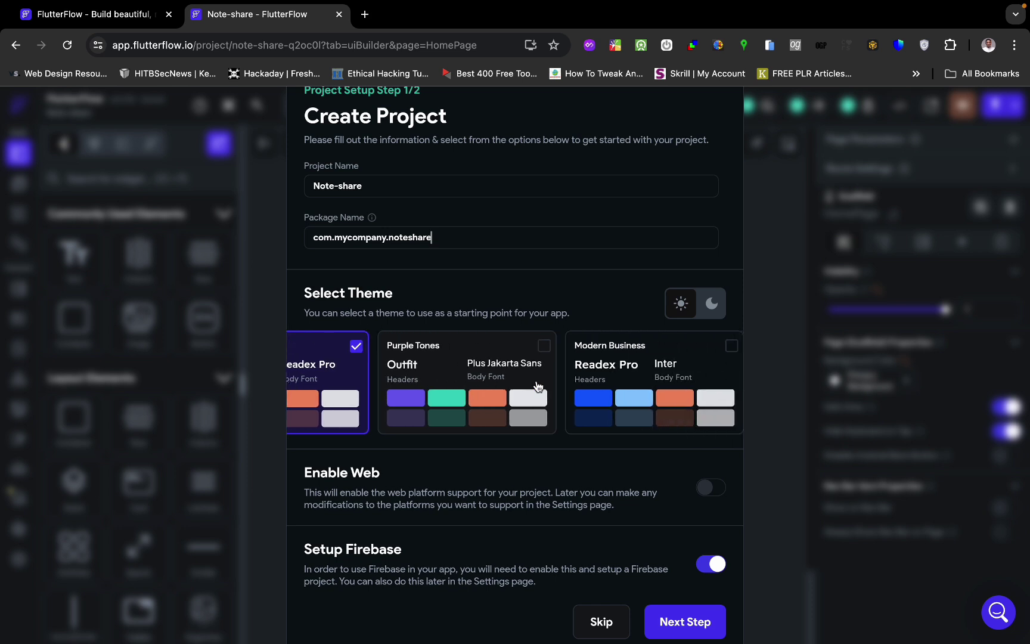
scroll(538, 386, right, 4)
click(586, 382)
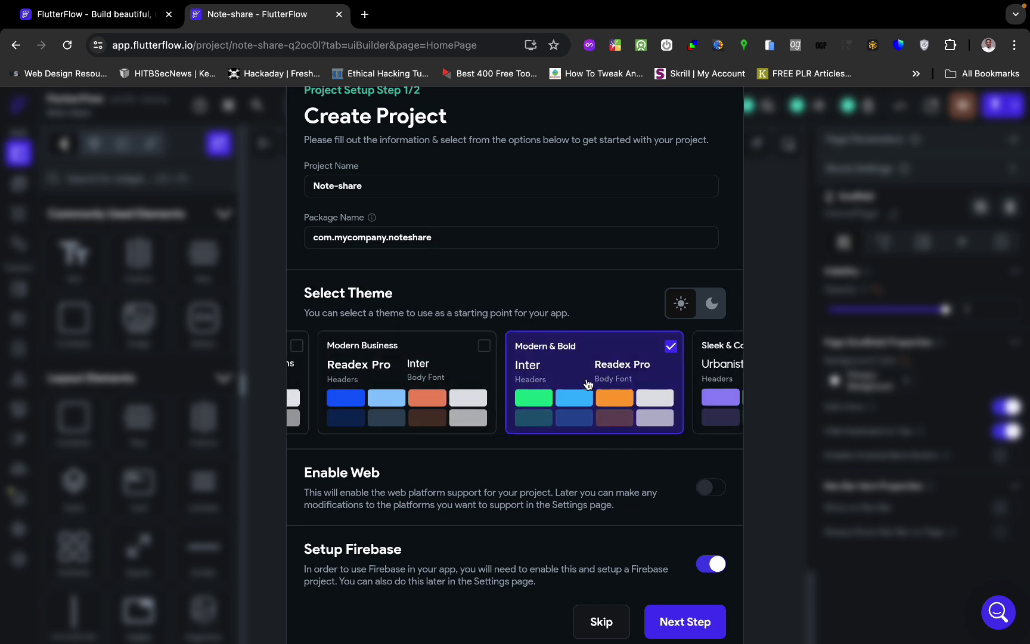
scroll(588, 383, right, 4)
scroll(545, 356, right, 2)
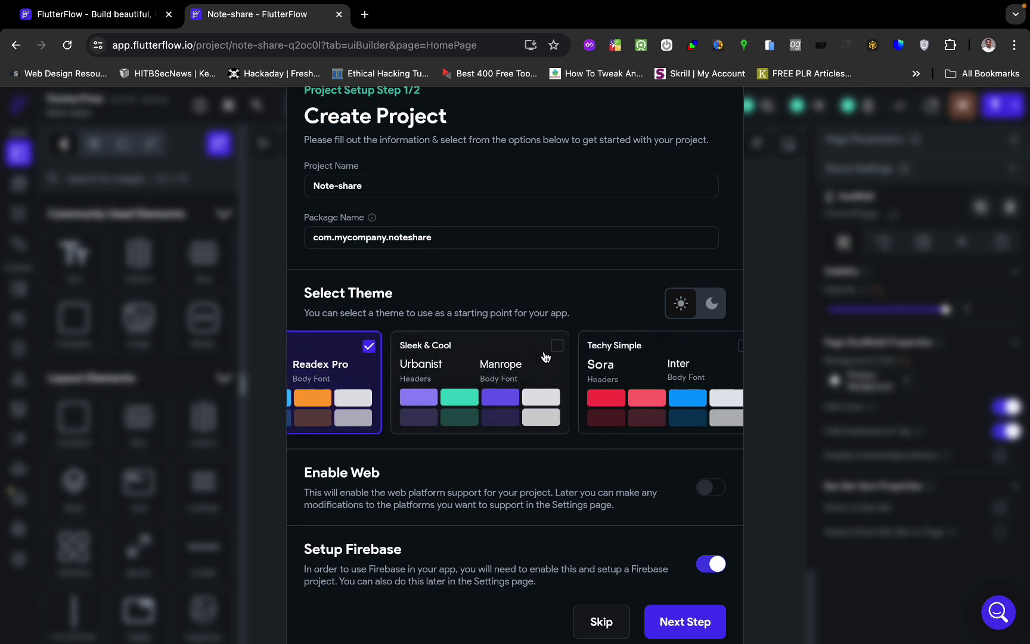
scroll(544, 355, right, 5)
Look over the Figma notes app design for reference
key(ctrl+Right)
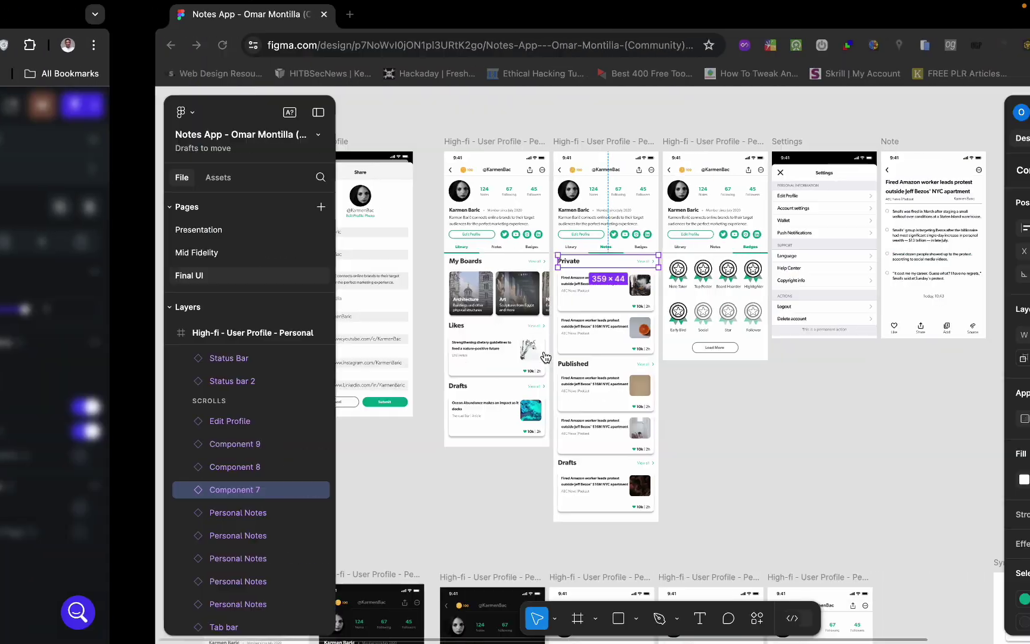
scroll(548, 269, right, 5)
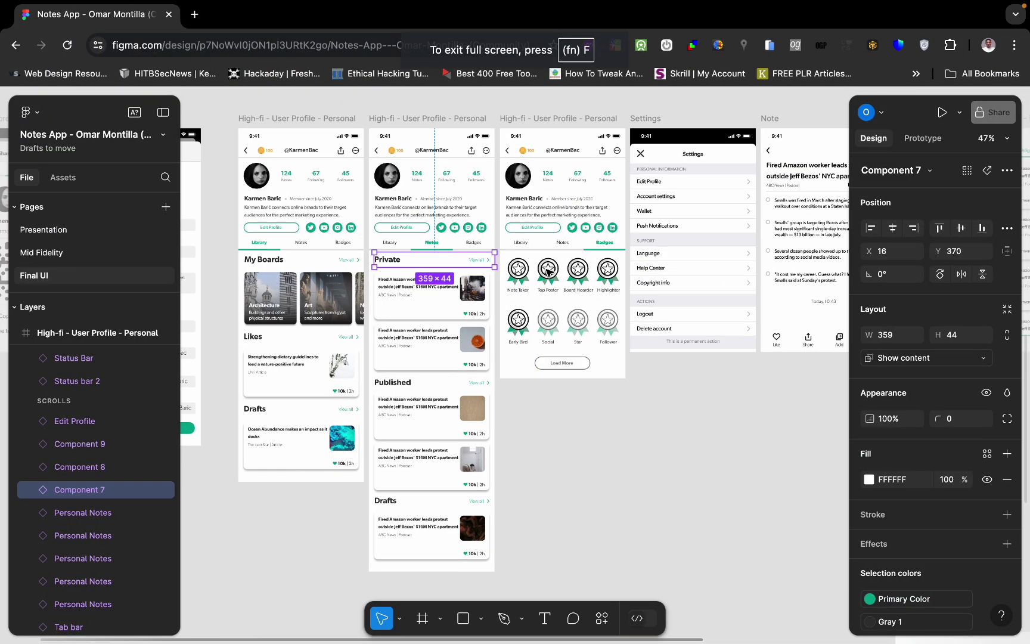
scroll(547, 269, right, 3)
scroll(547, 269, up, 3)
Back in project setup, choose the Professional & Refined theme instead
key(ctrl+Left)
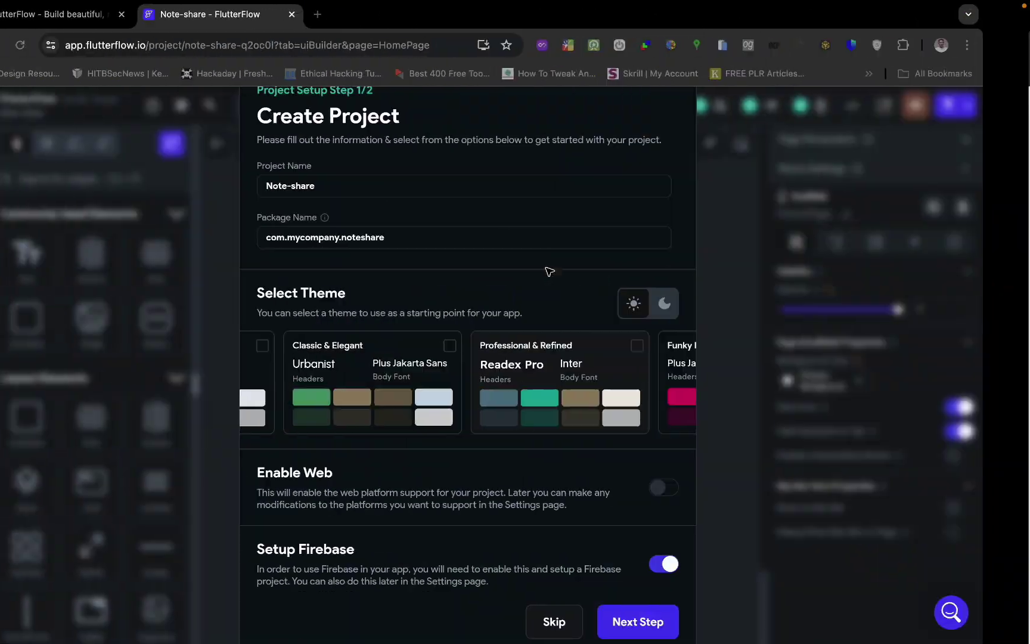
click(592, 398)
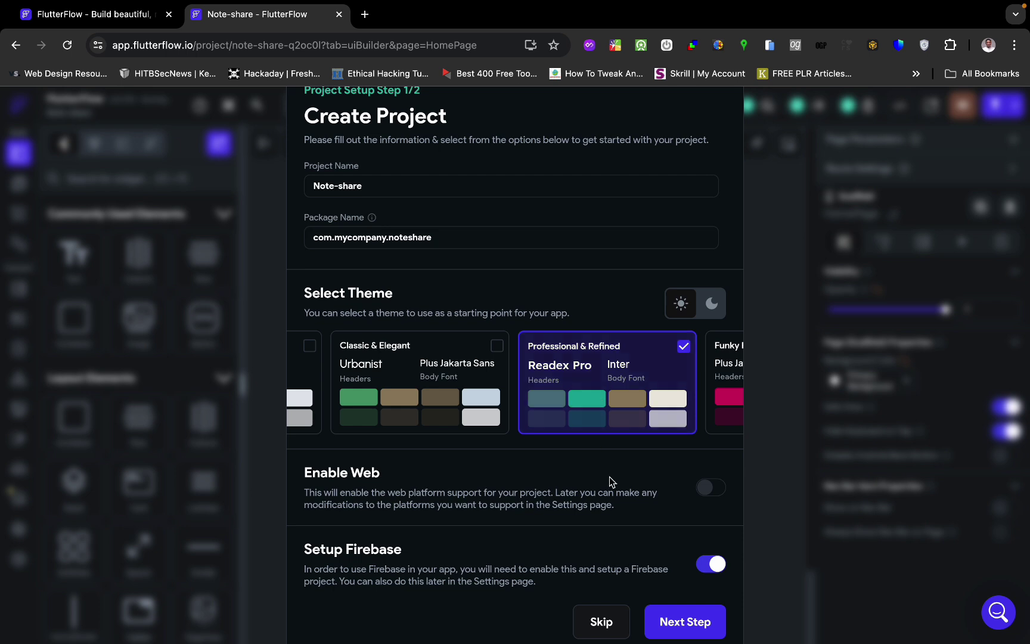
scroll(609, 479, down, 1)
scroll(613, 371, right, 10)
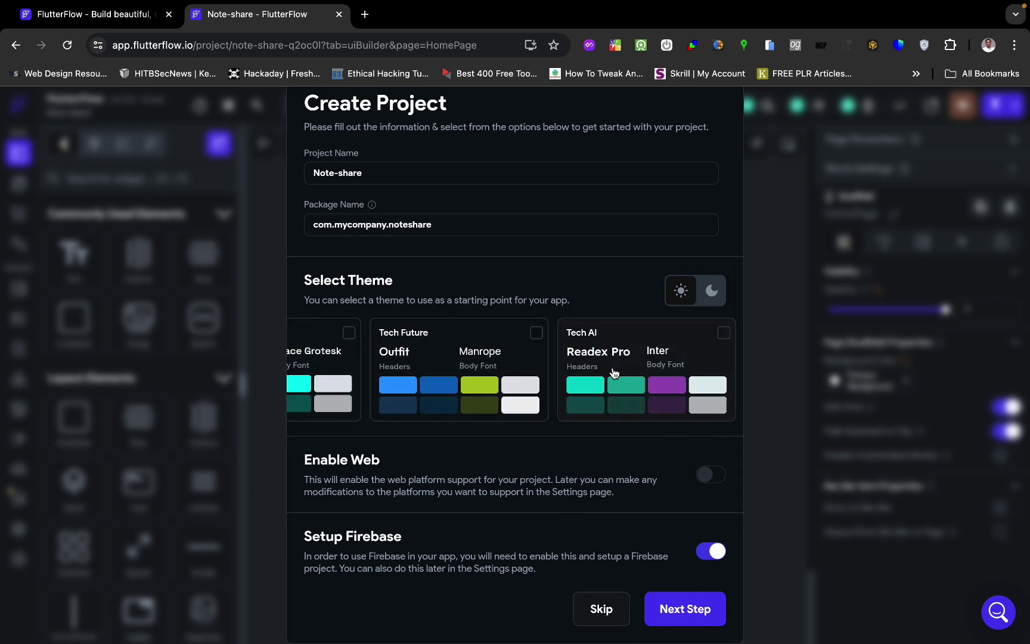
scroll(614, 372, up, 1)
Turn off Firebase setup and finish creating the project in the editor
scroll(614, 372, left, 3)
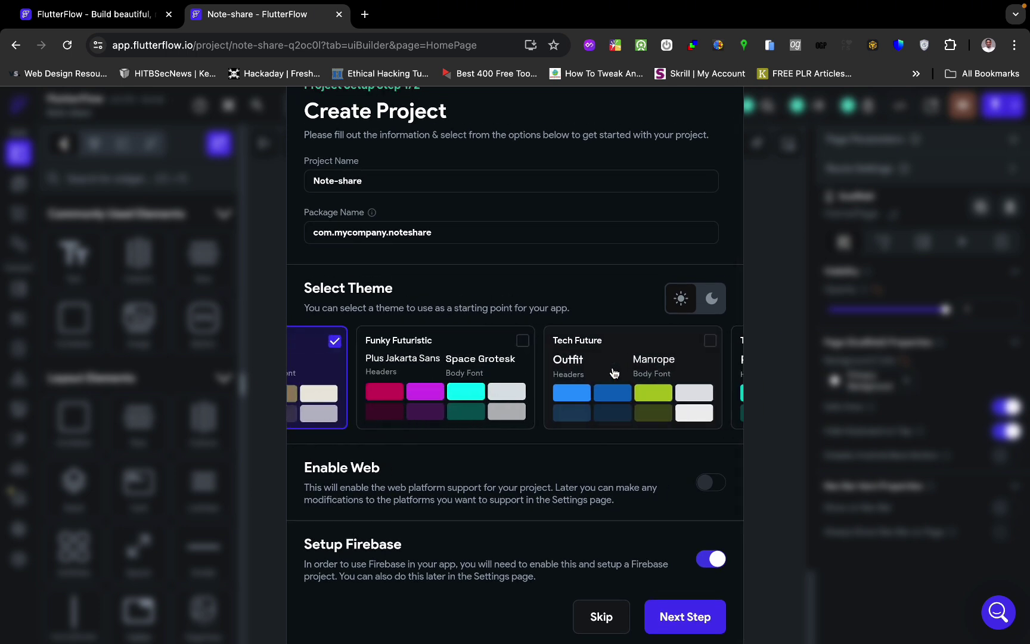
scroll(614, 372, left, 5)
scroll(510, 519, down, 1)
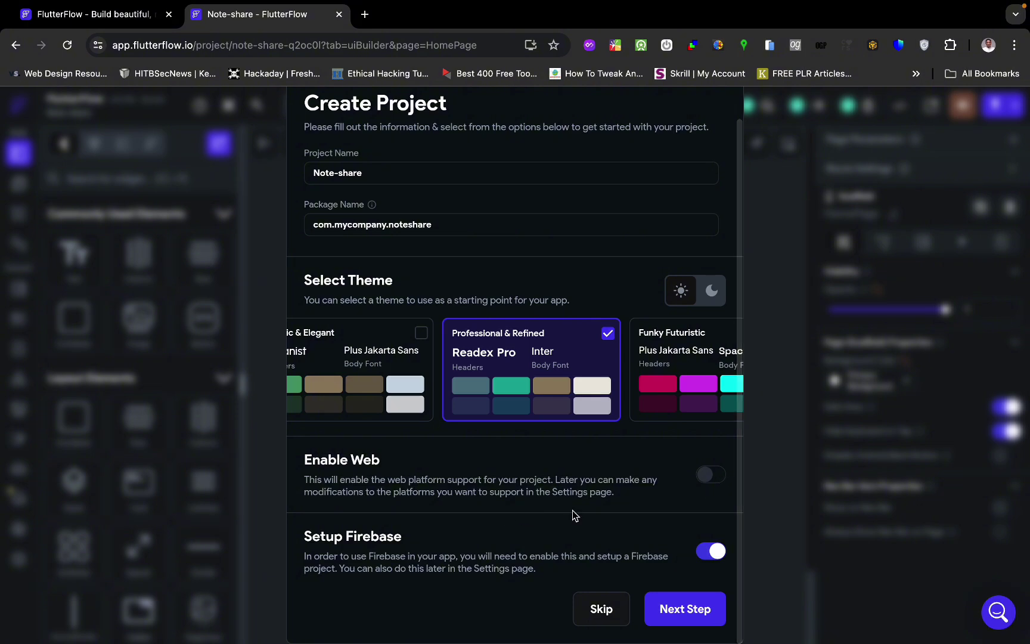
click(705, 559)
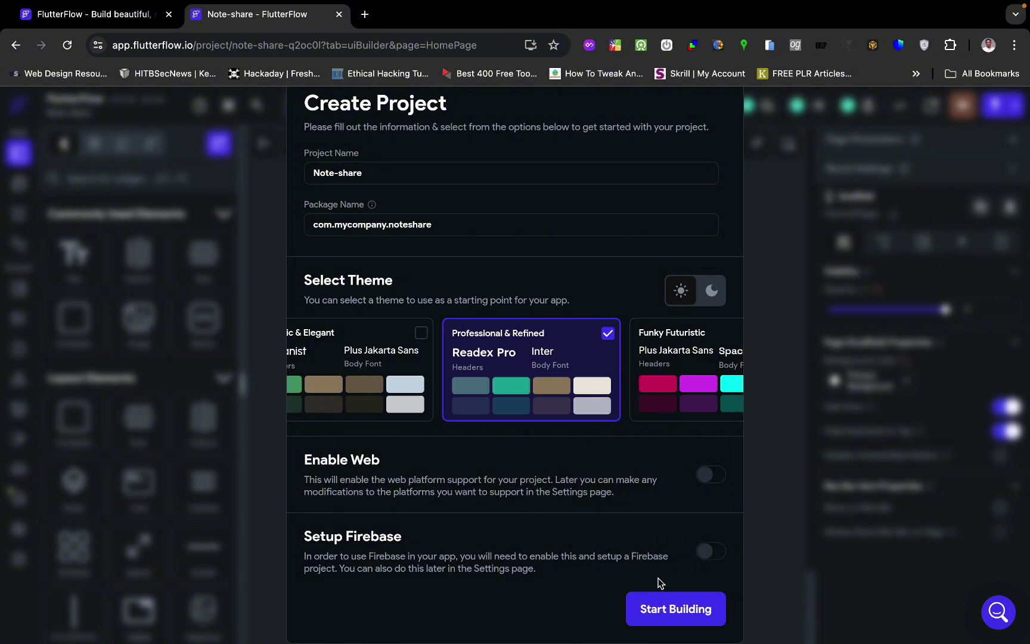
click(679, 614)
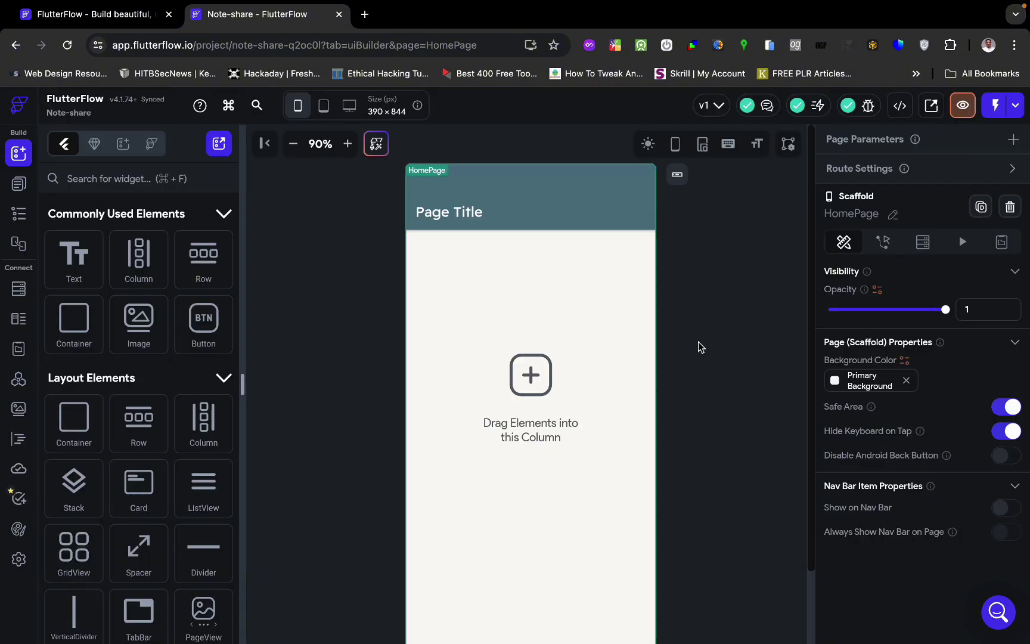
click(298, 143)
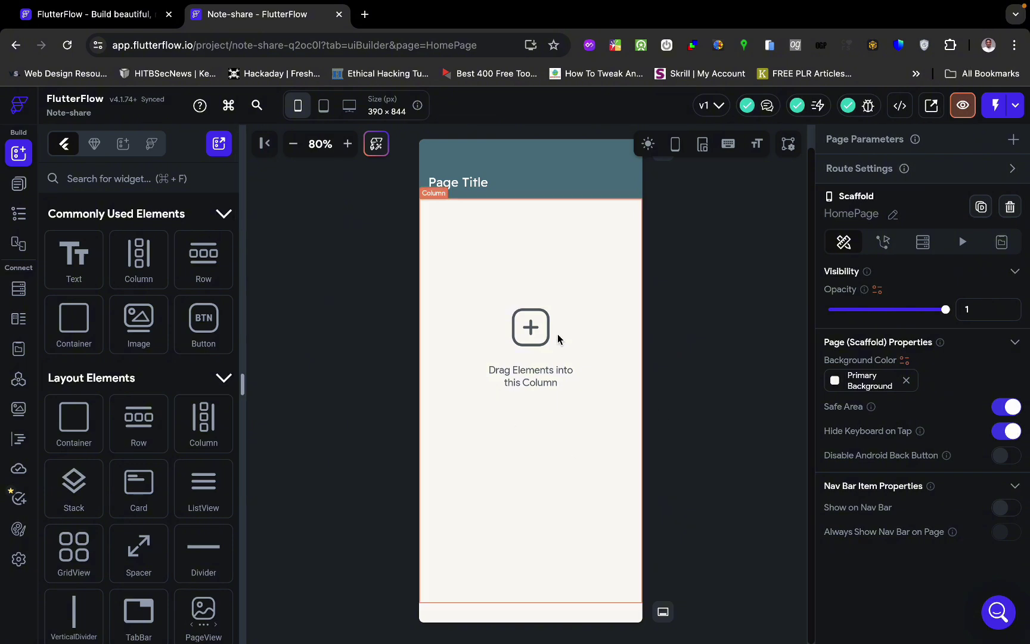
scroll(524, 366, up, 1)
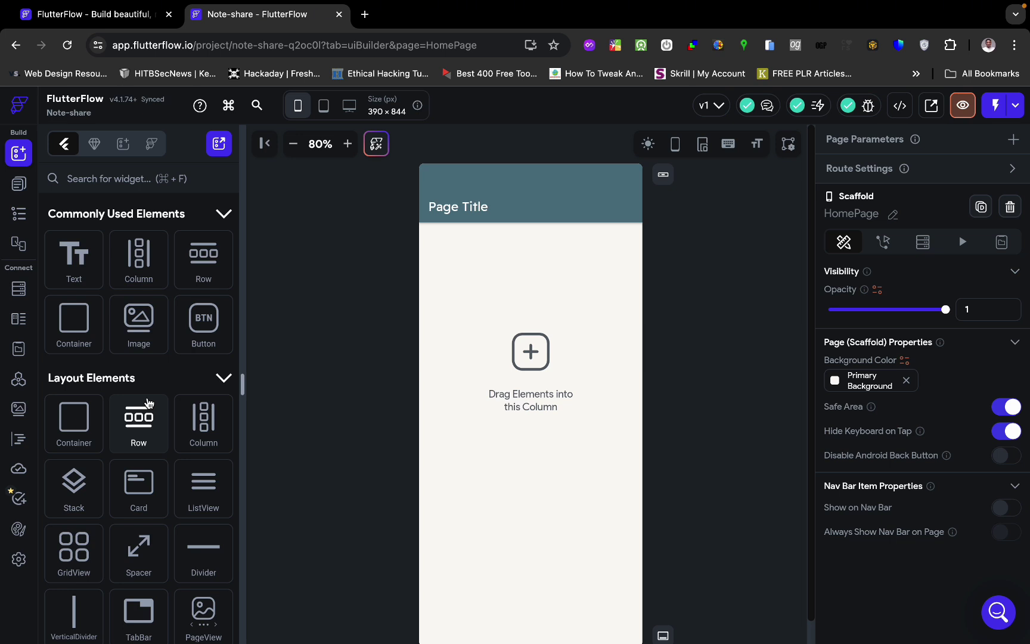
scroll(140, 393, down, 2)
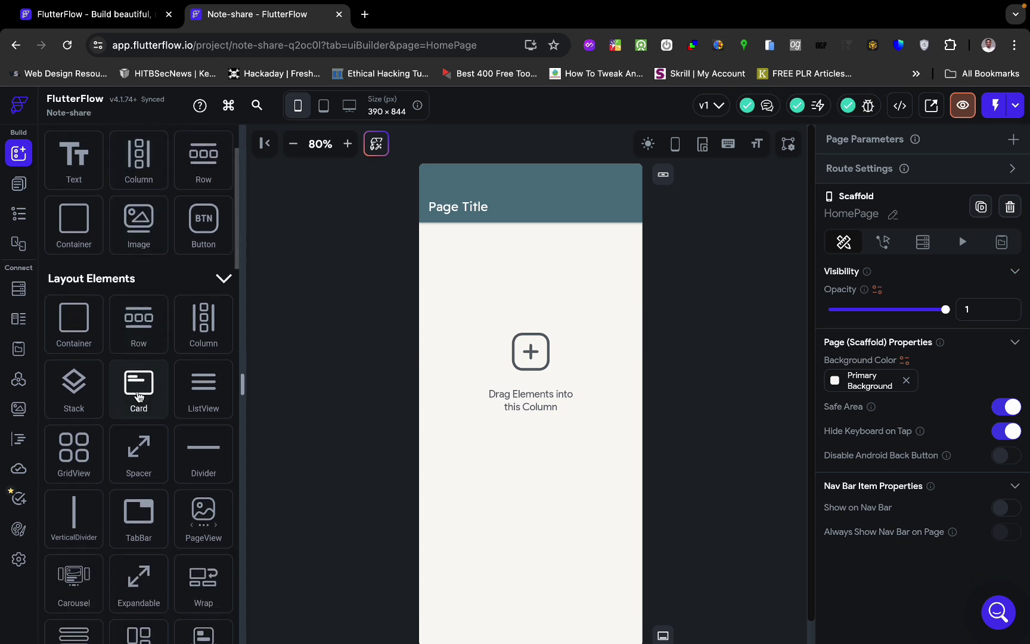
scroll(138, 396, up, 2)
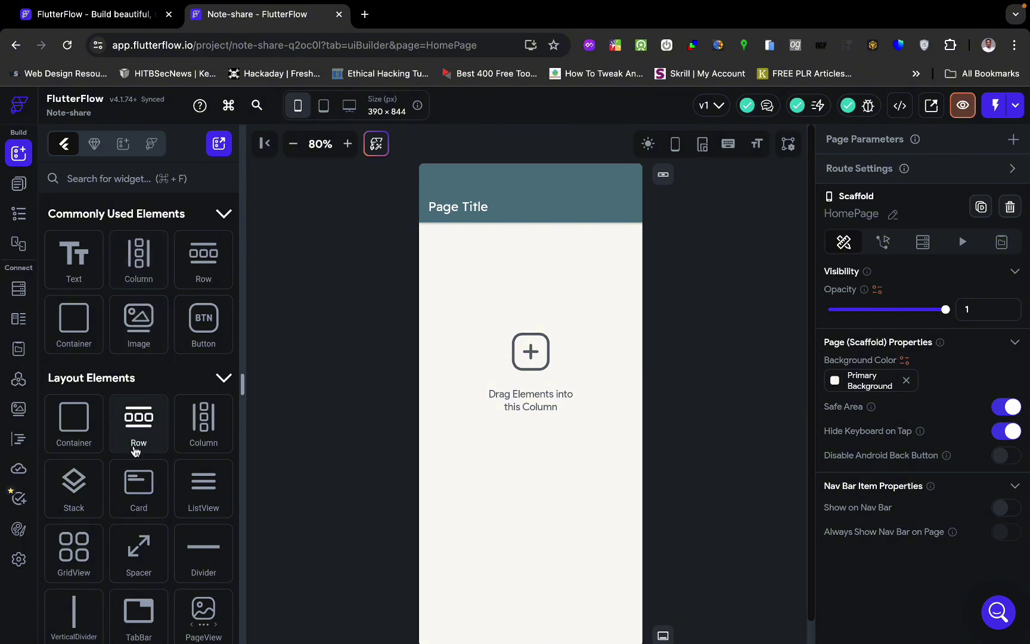
scroll(137, 451, down, 5)
scroll(135, 451, up, 5)
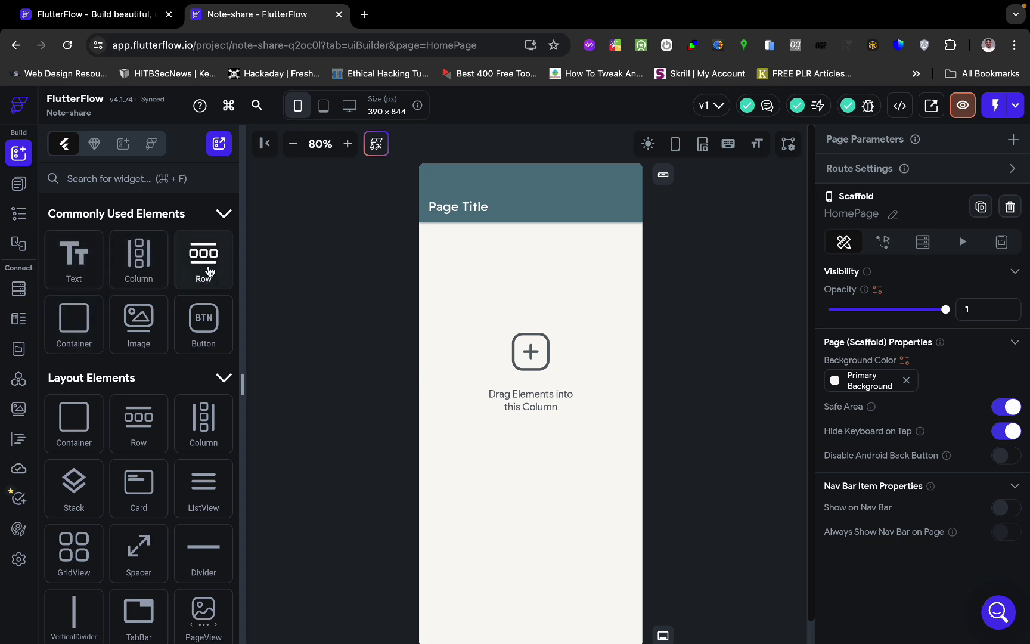
scroll(158, 427, down, 1)
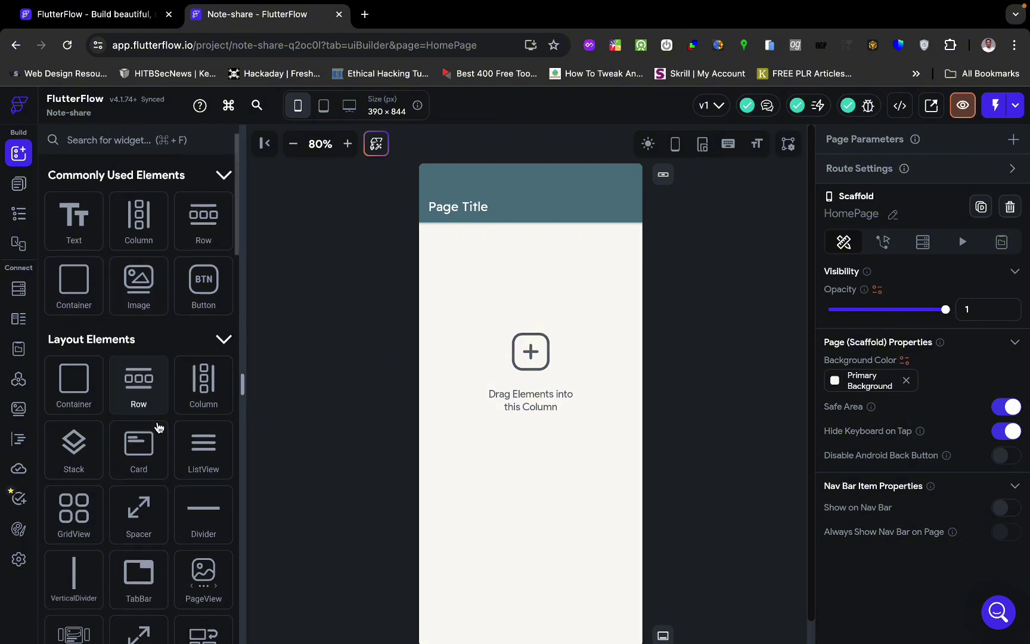
scroll(157, 426, down, 2)
scroll(166, 469, down, 8)
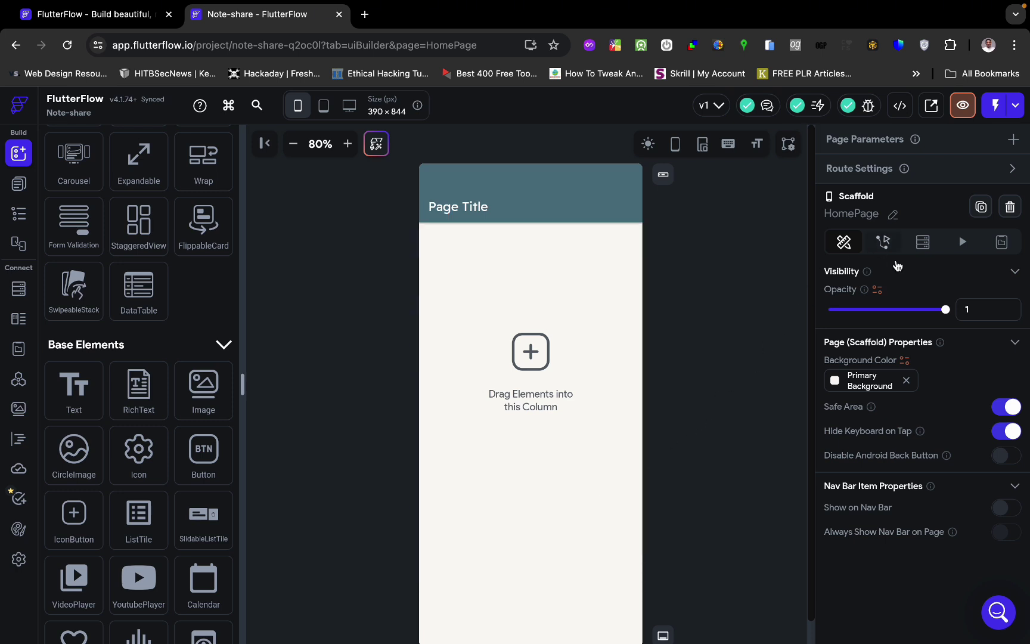
click(609, 300)
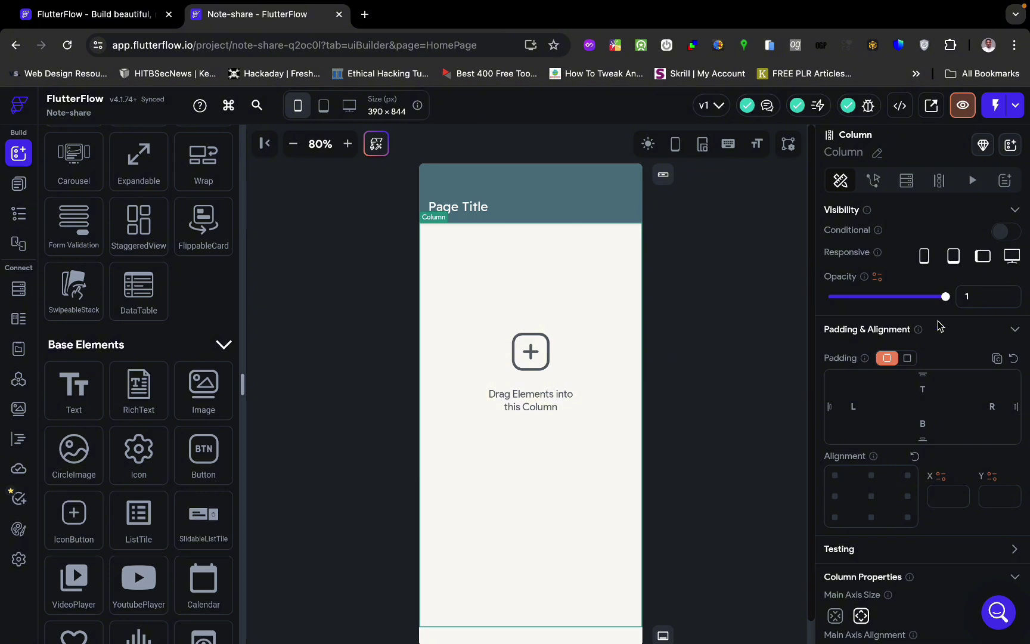
scroll(937, 325, down, 3)
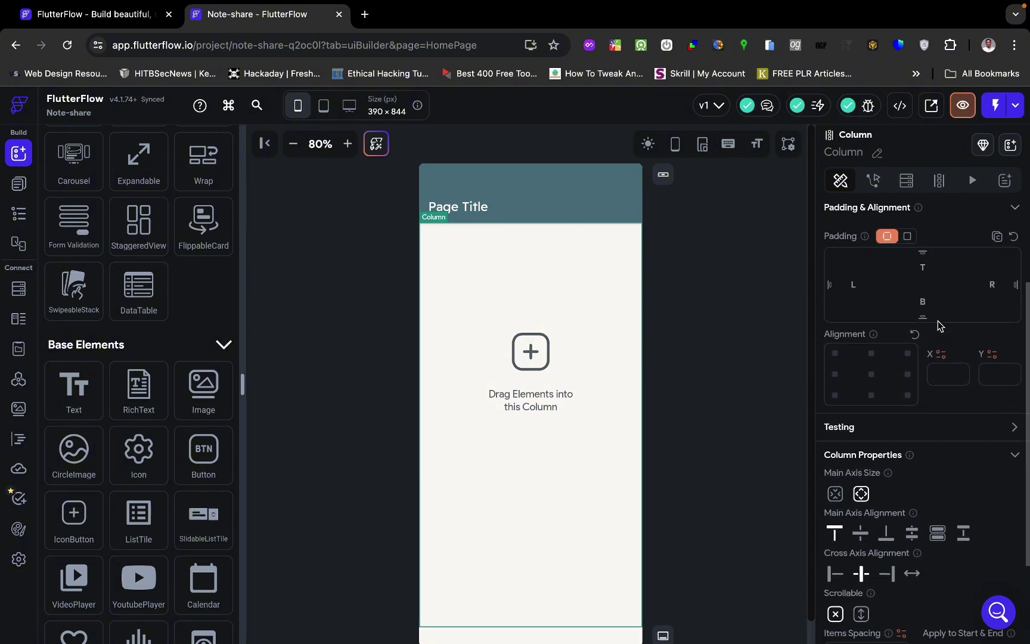
scroll(937, 324, up, 1)
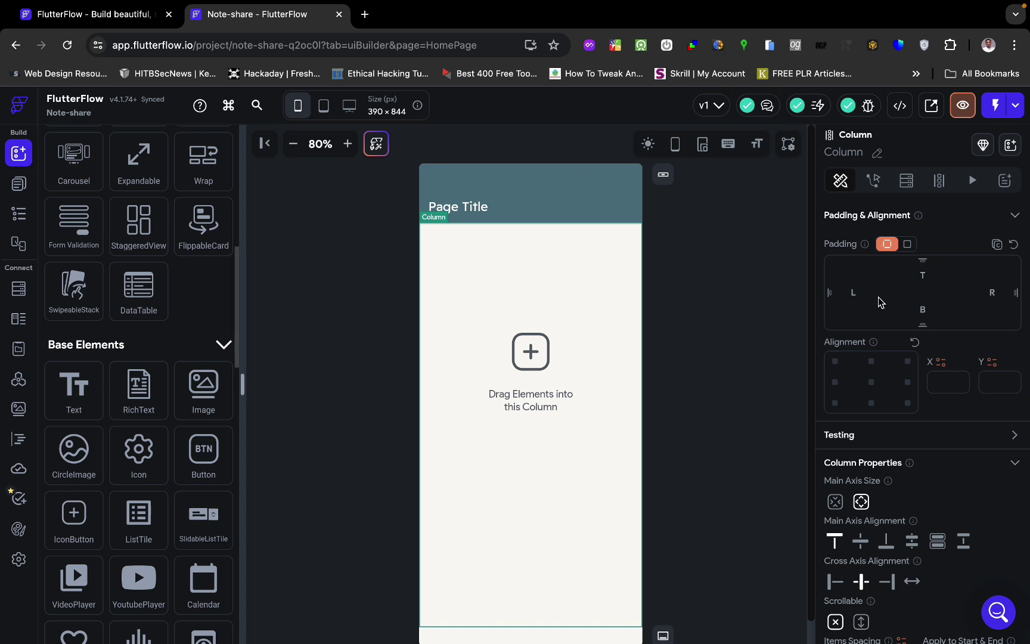
scroll(926, 434, down, 2)
scroll(926, 435, up, 4)
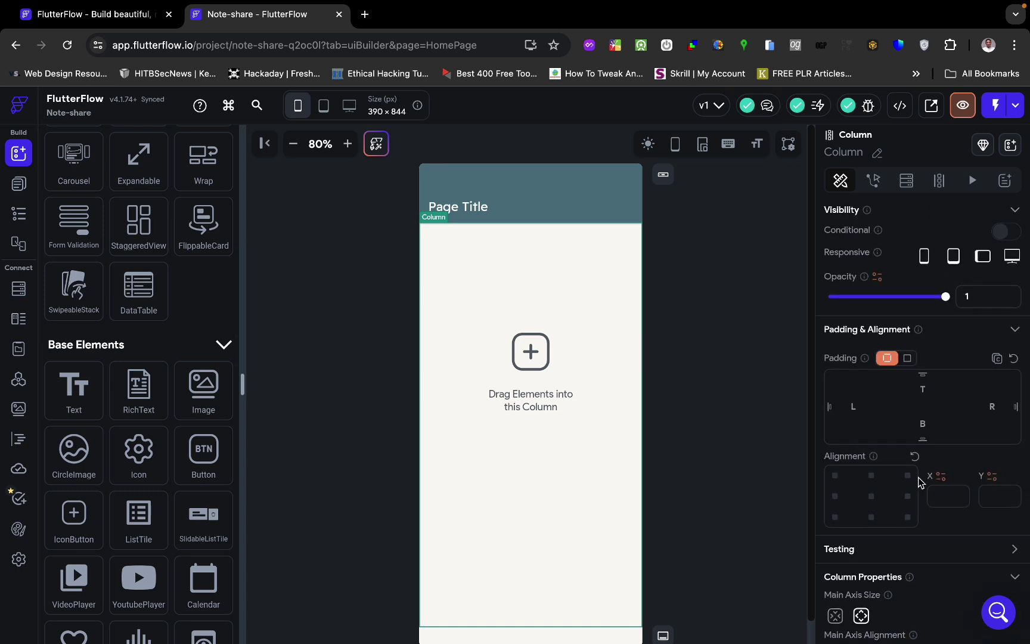
scroll(919, 482, down, 4)
scroll(919, 480, up, 4)
scroll(884, 410, down, 3)
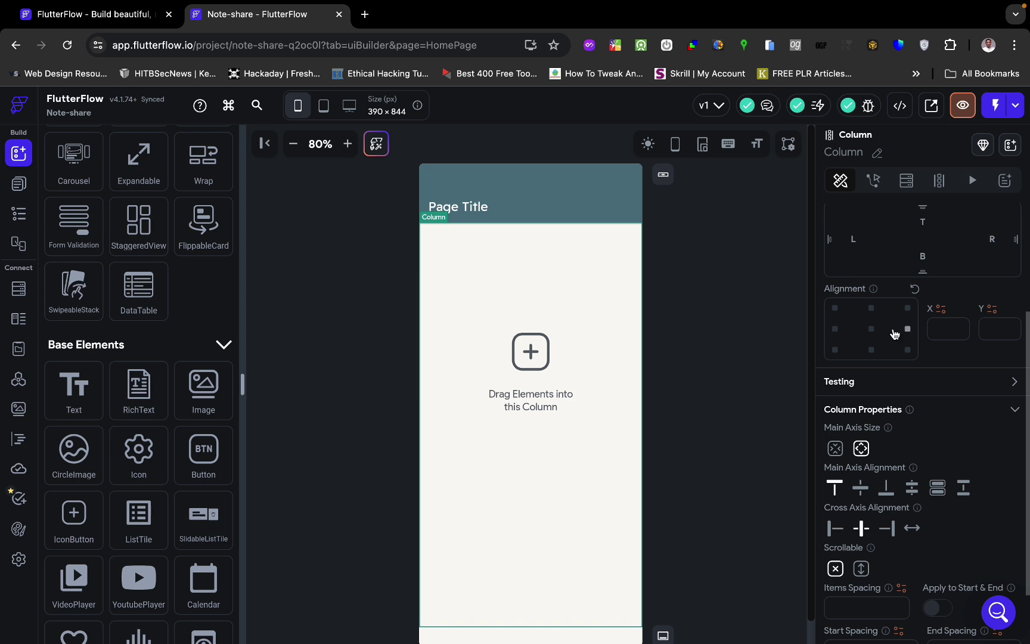
scroll(949, 531, down, 1)
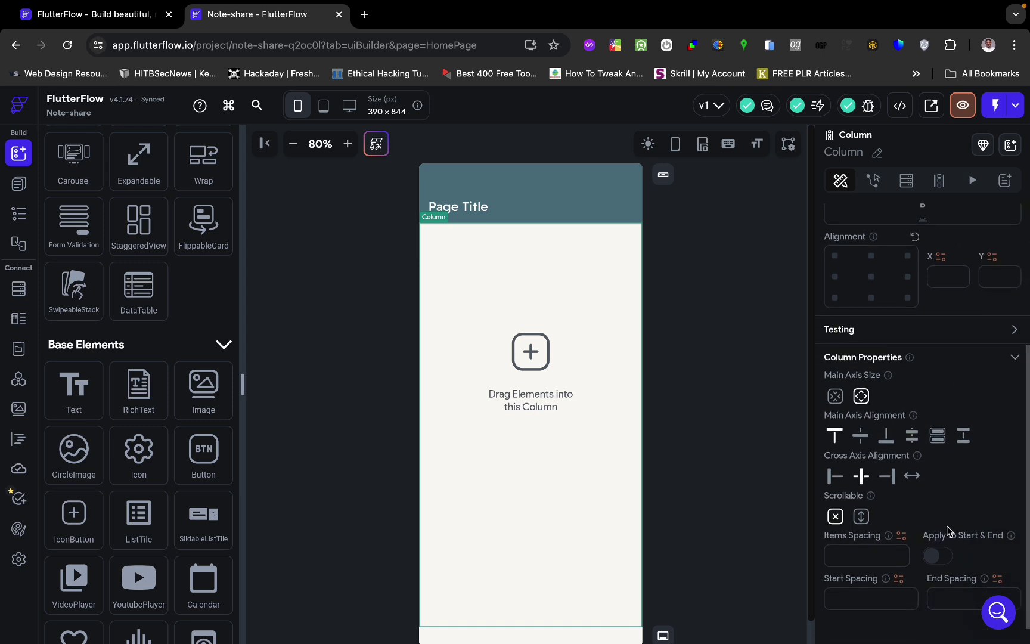
scroll(947, 529, up, 3)
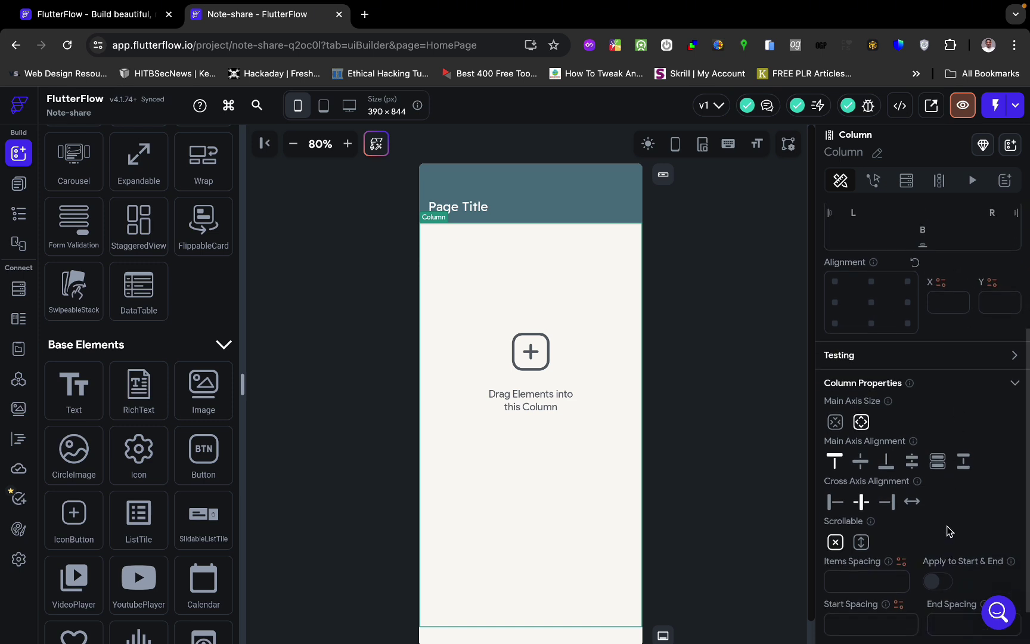
click(875, 184)
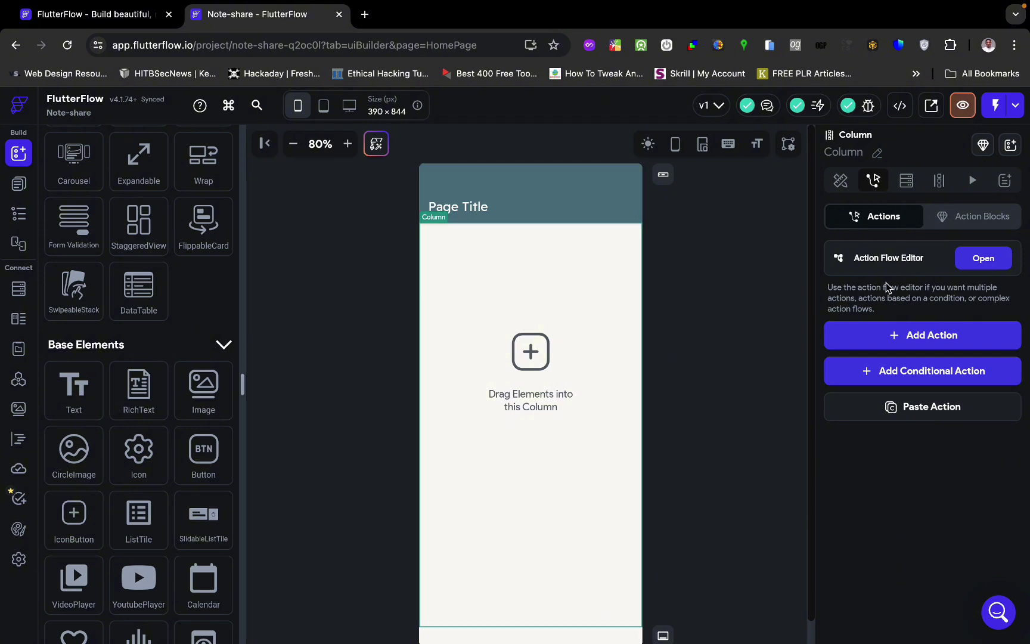
click(906, 181)
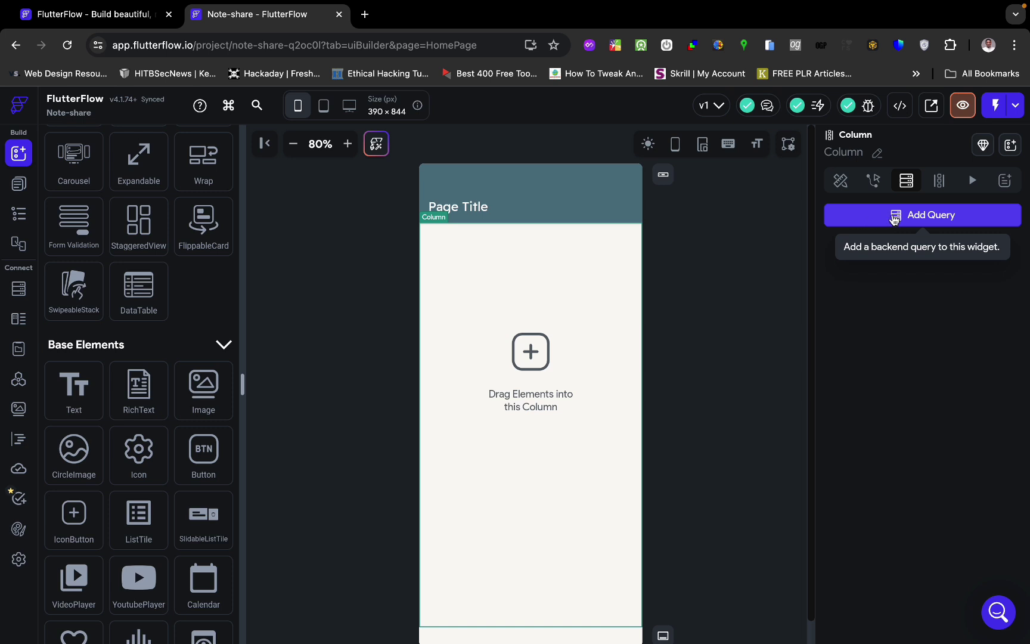
click(894, 219)
click(717, 219)
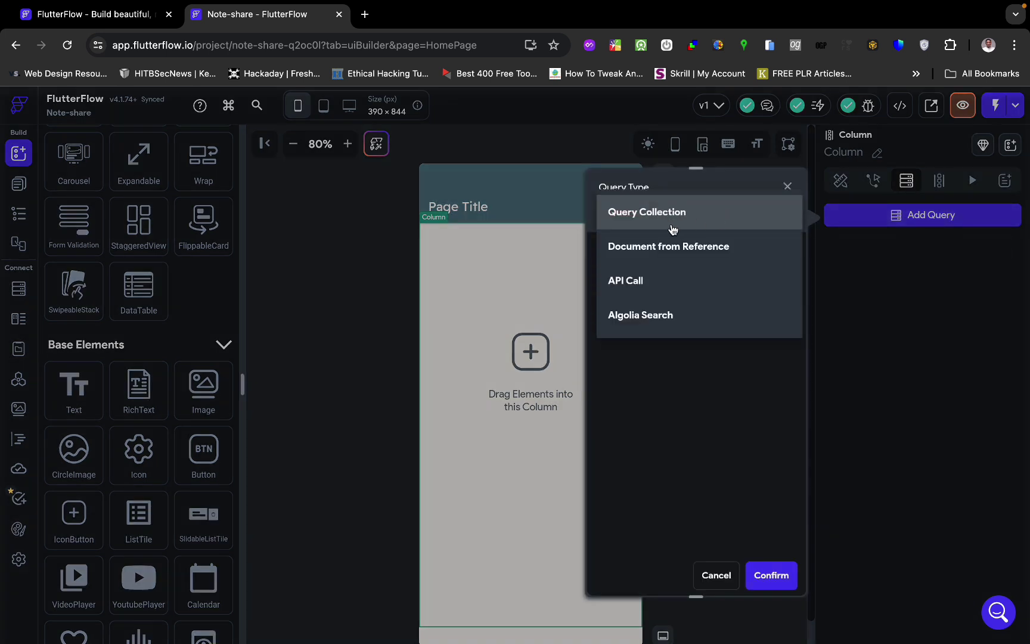
click(644, 429)
click(715, 575)
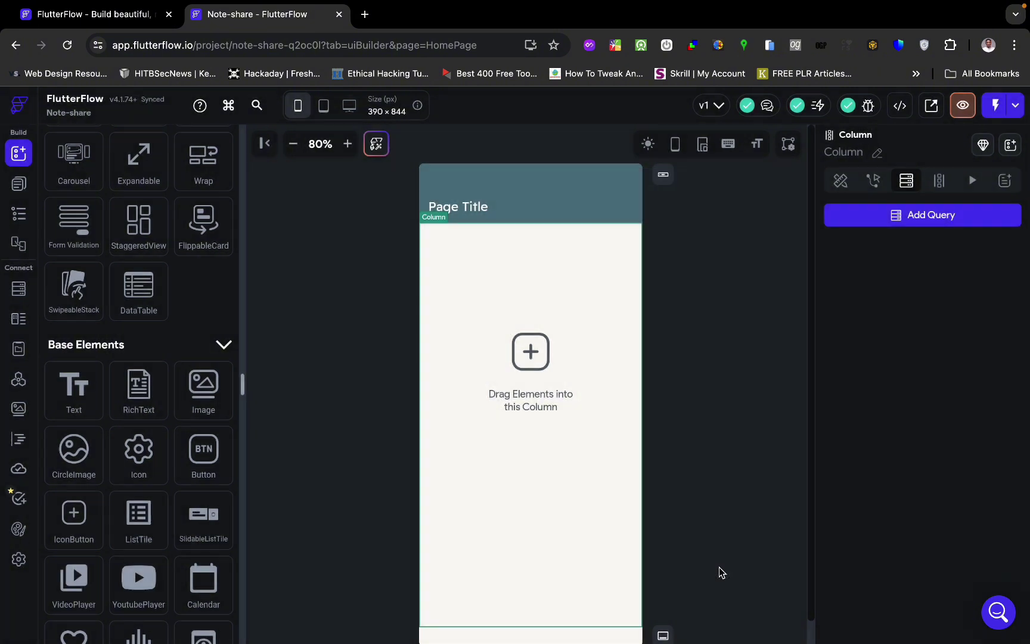
click(937, 182)
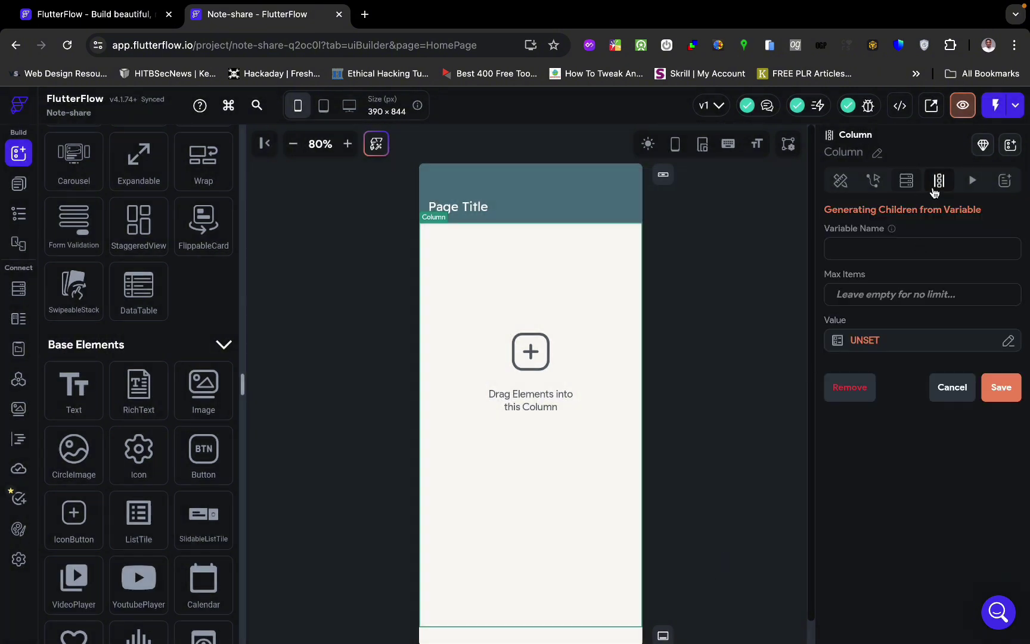
click(971, 181)
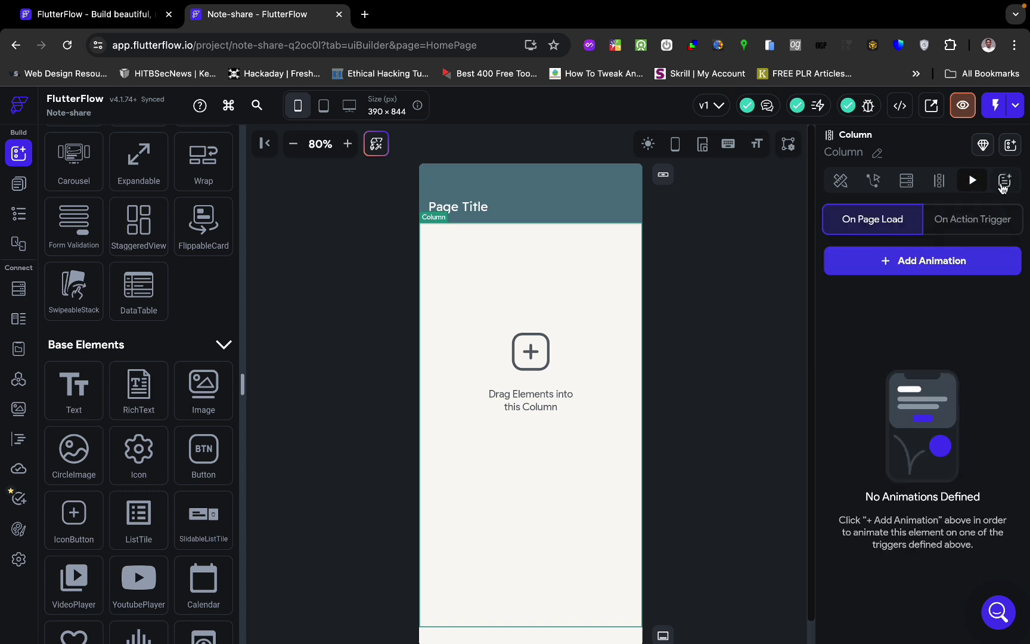
click(1005, 180)
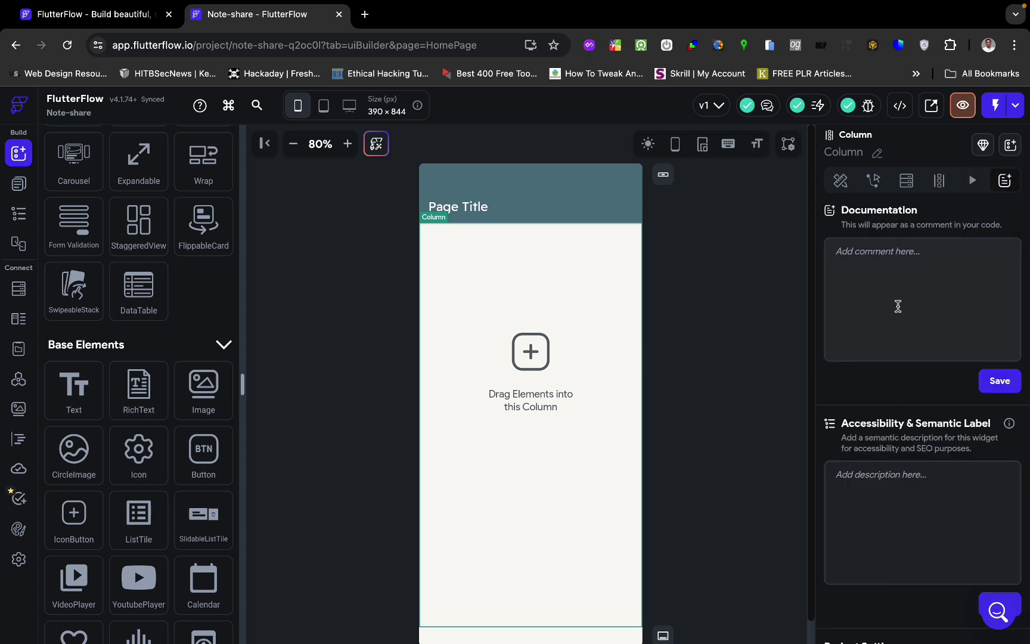
click(882, 534)
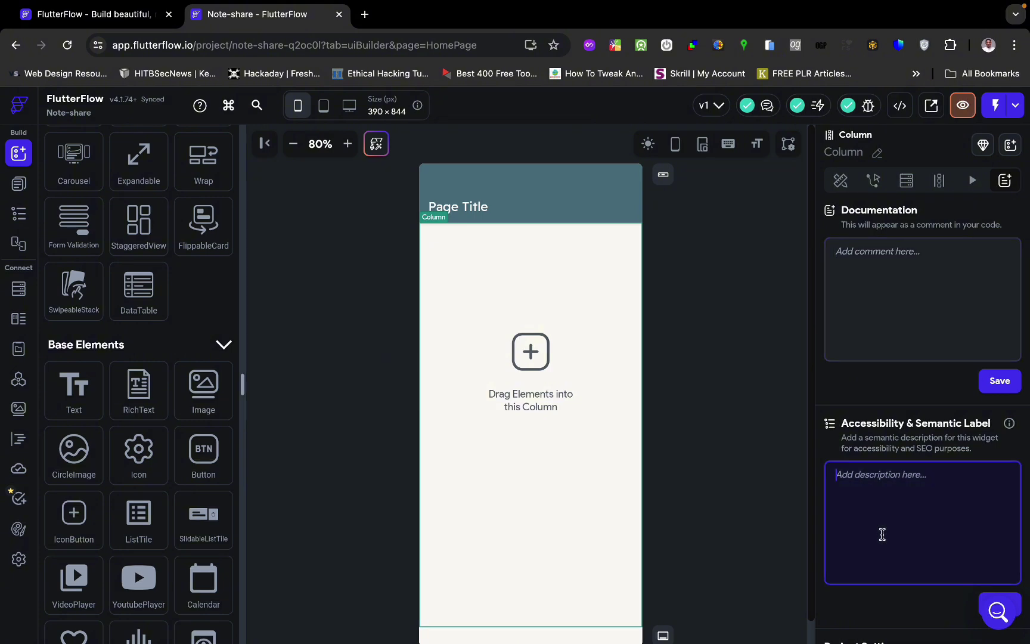
click(713, 416)
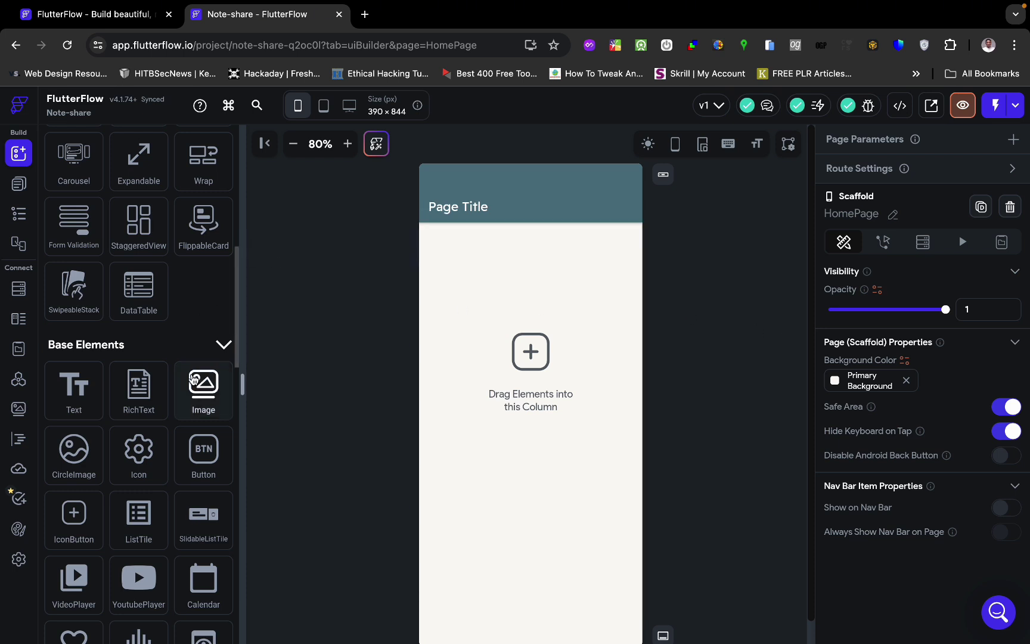
Scroll the widget palette, then show the Page Selector listing only HomePage
scroll(191, 375, up, 3)
scroll(191, 376, down, 4)
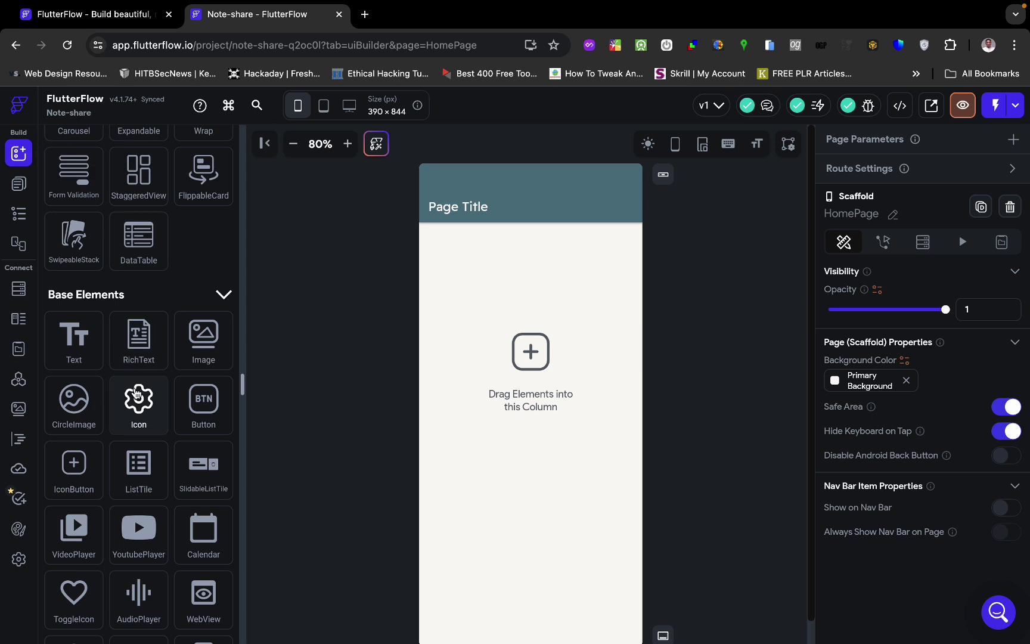
scroll(139, 181, up, 6)
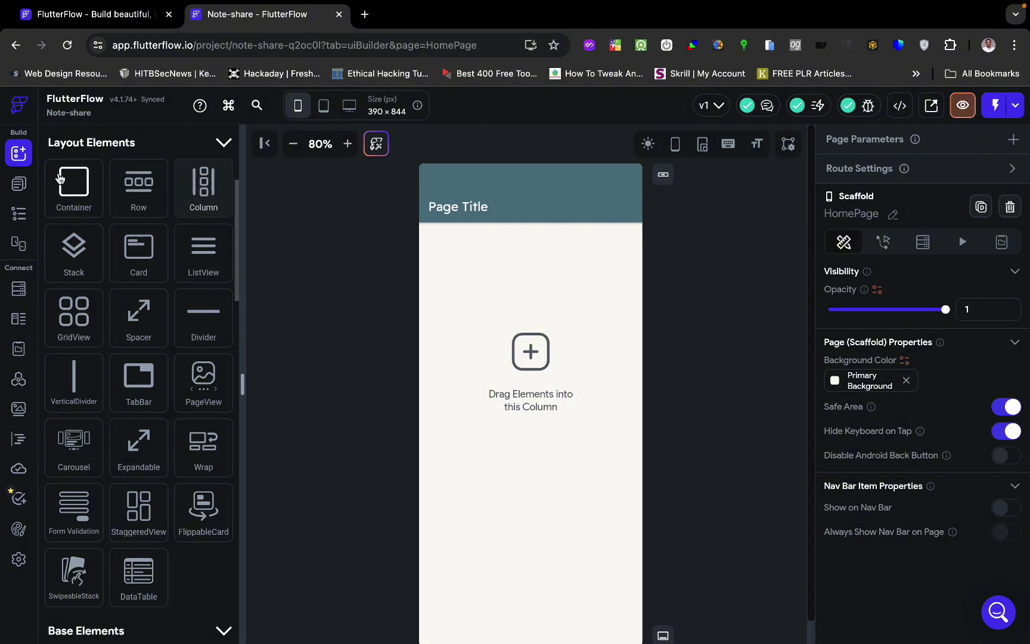
click(21, 187)
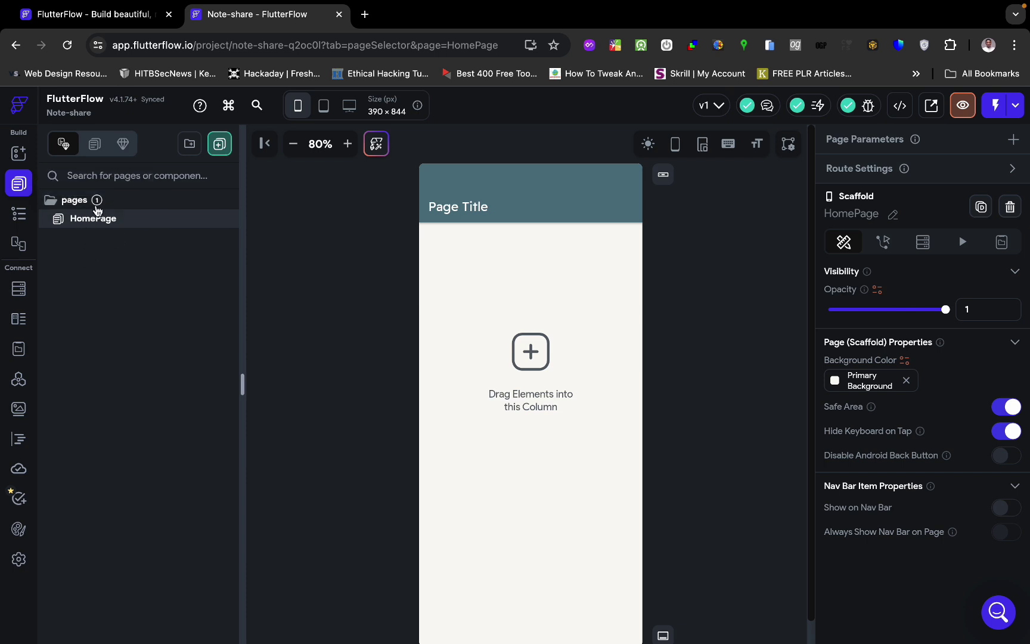
Add a blank page named SigninPage and move it into the pages folder
click(218, 145)
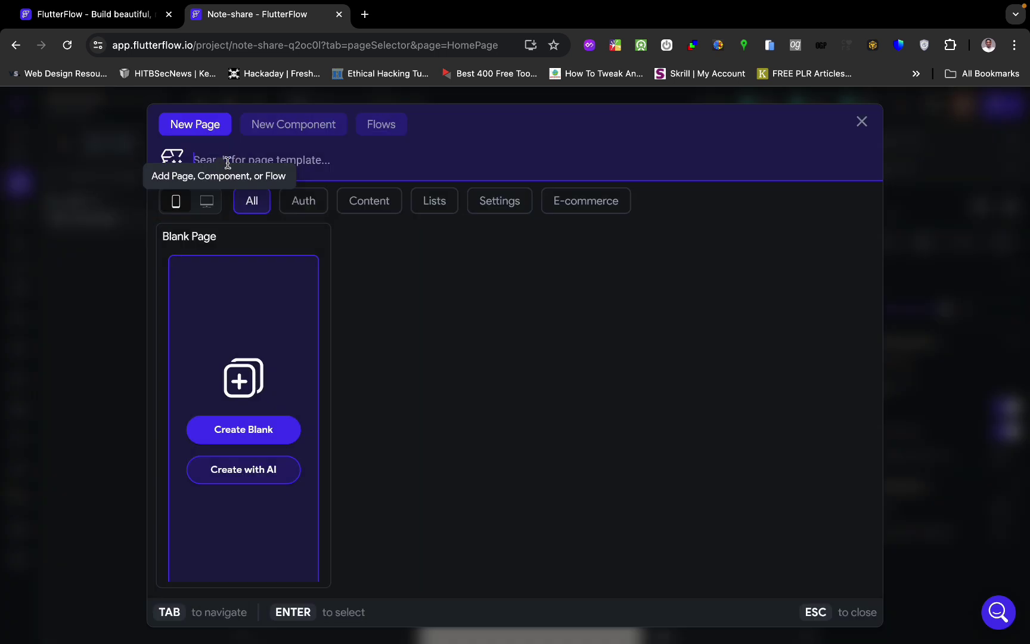
click(253, 426)
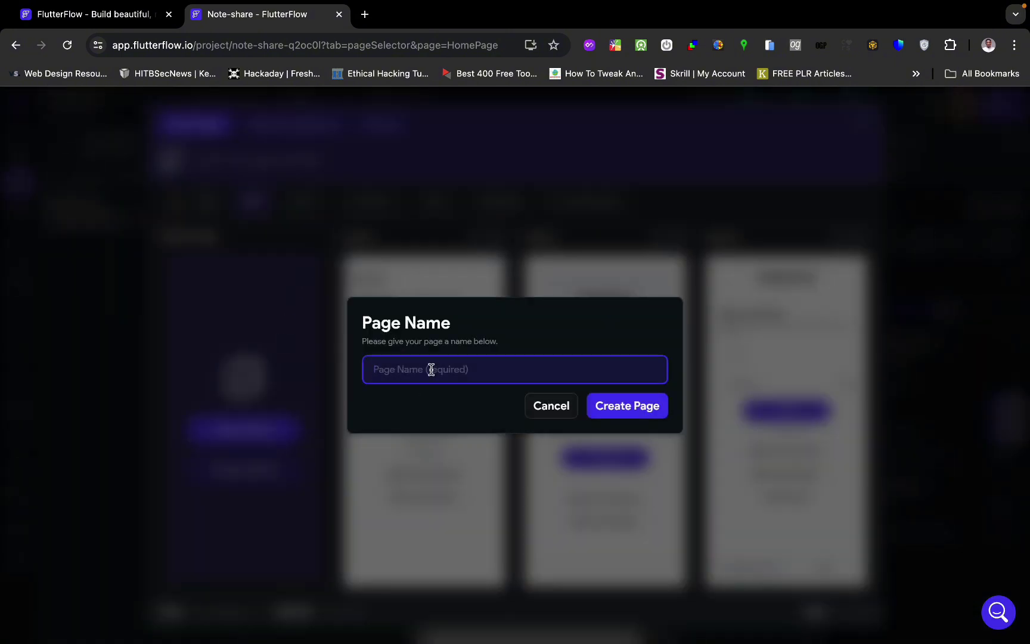
text(SigninPage)
click(613, 411)
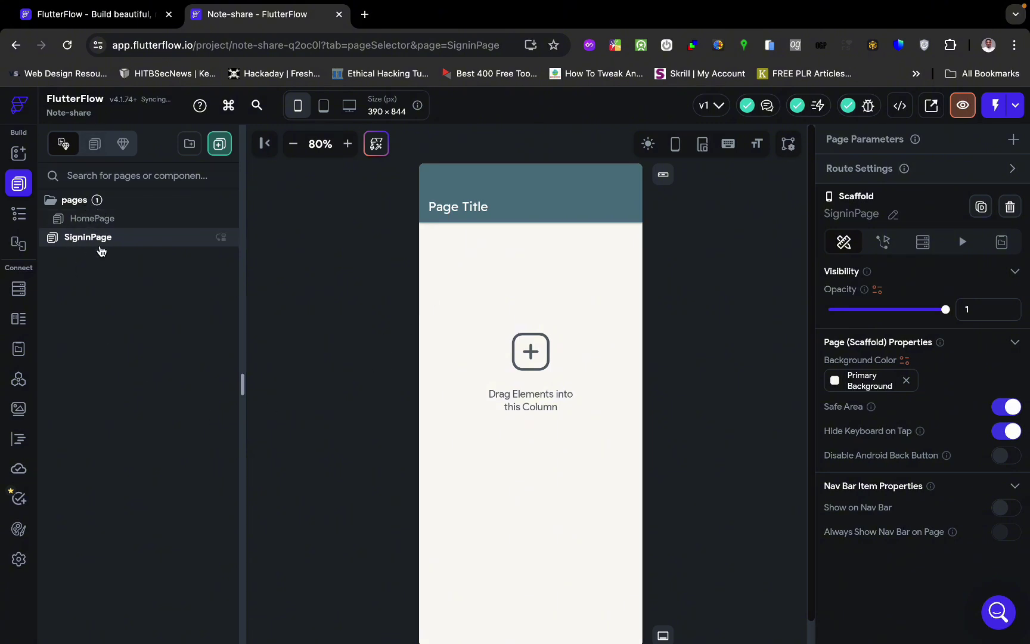
drag(105, 243, 118, 206)
Switch from HomePage to SigninPage and inspect its widget tree of Column, AppBar and Text
click(151, 224)
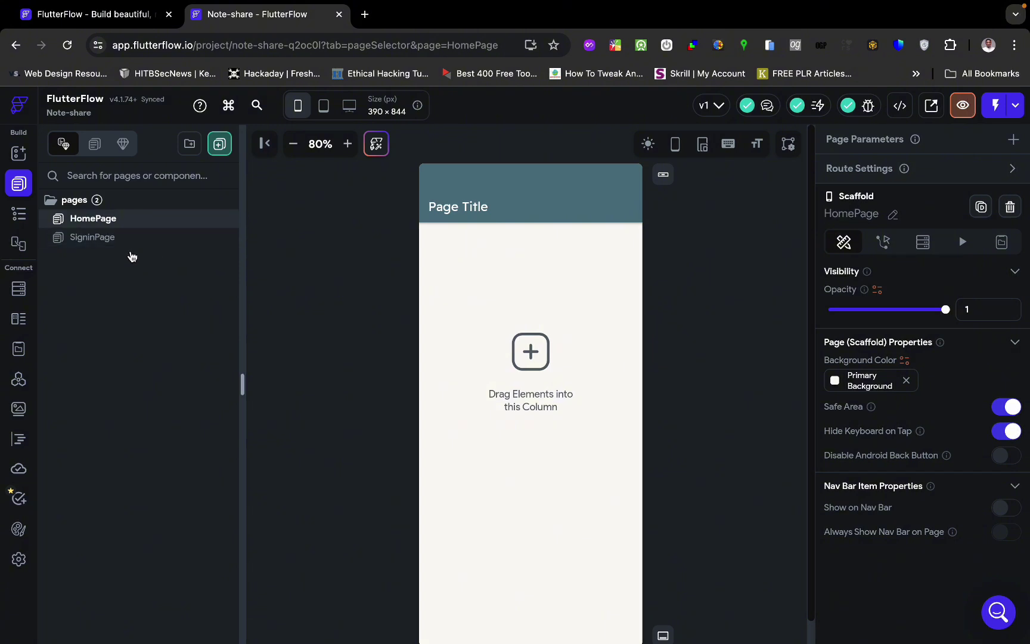
click(131, 239)
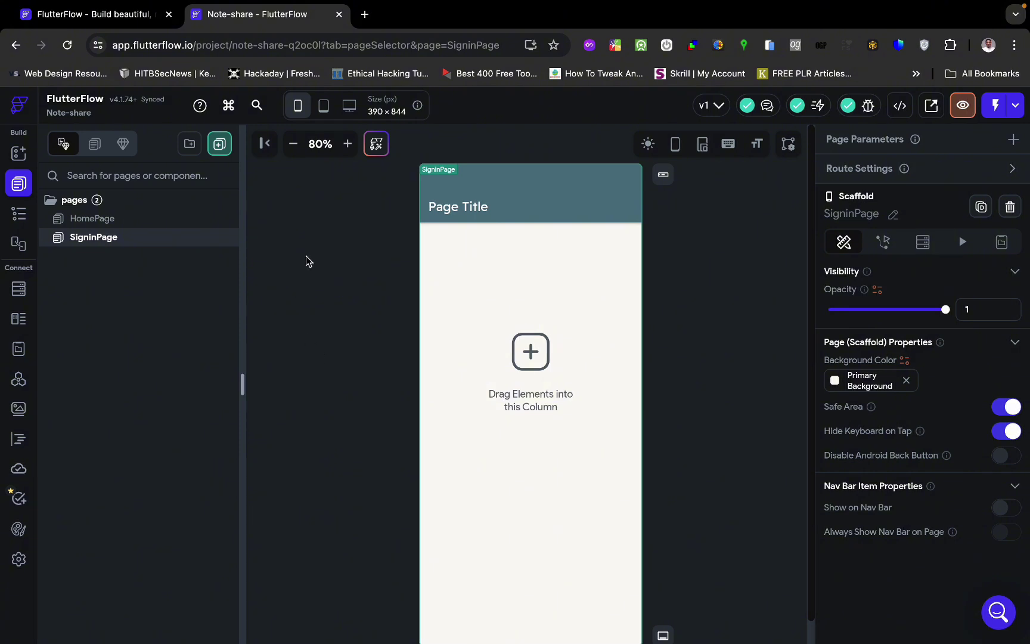
click(20, 214)
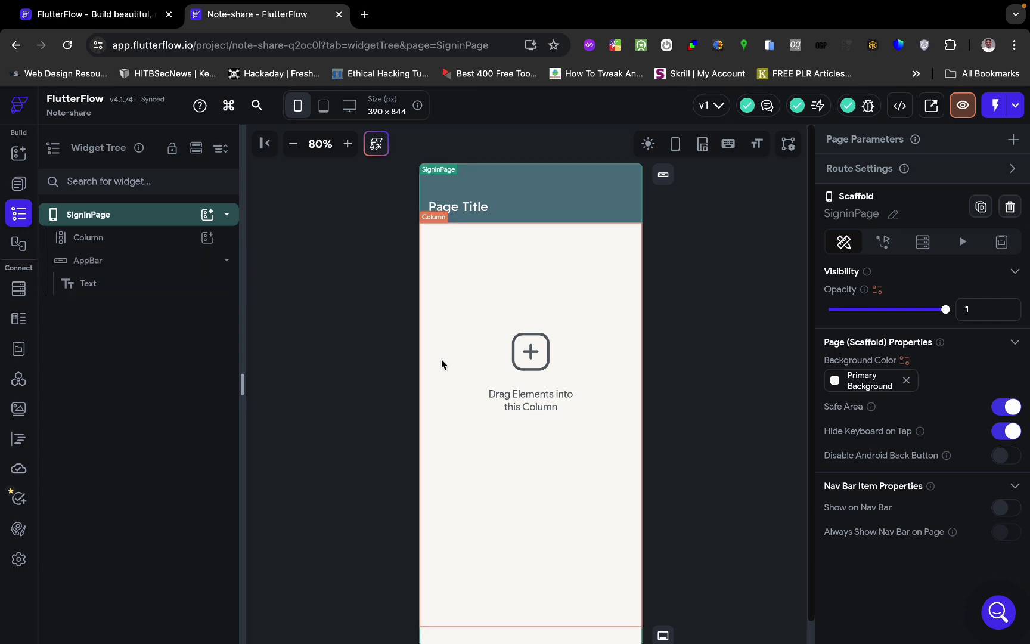
click(382, 284)
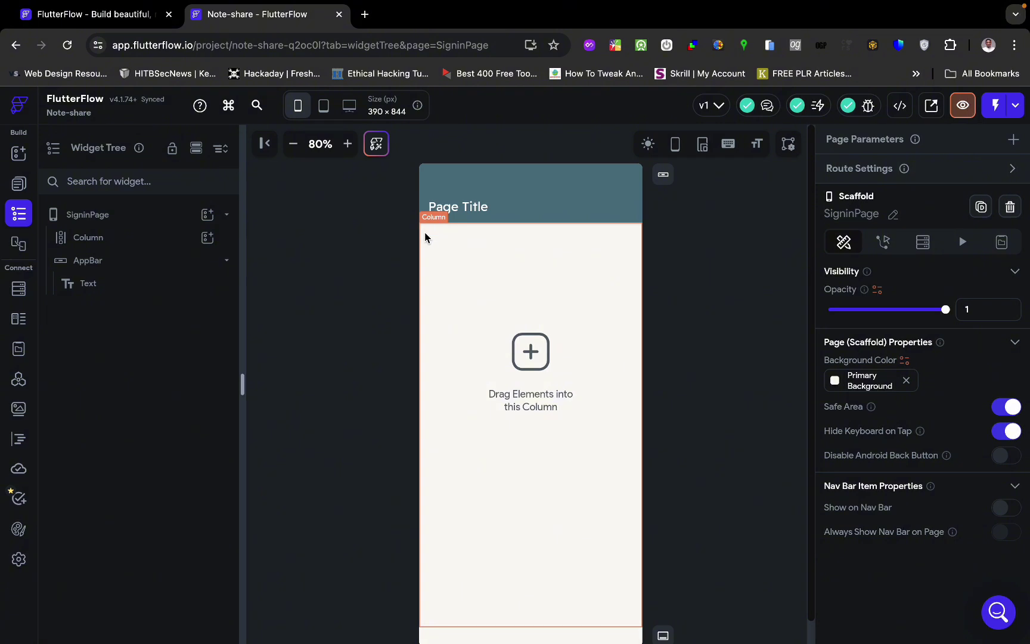
click(168, 222)
click(170, 219)
click(185, 219)
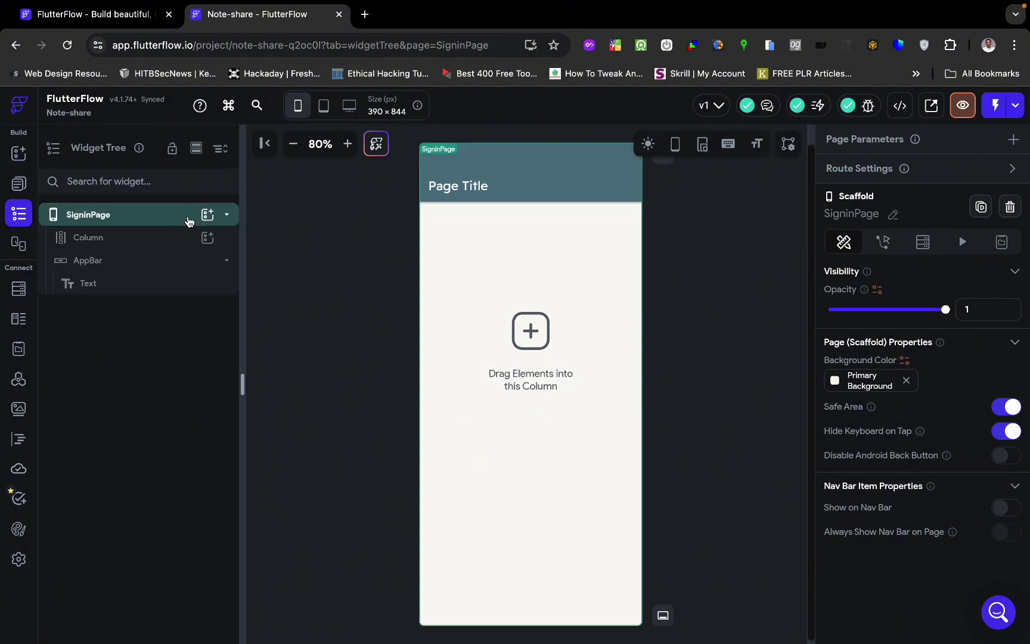
click(358, 312)
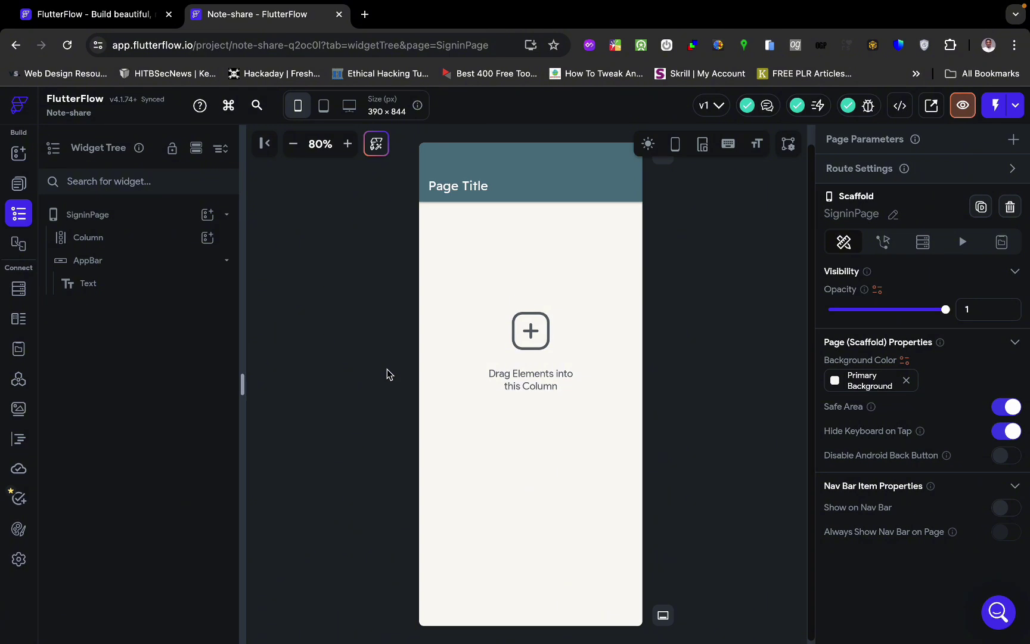
Search 'flutter' in a new tab, browse flutter.dev, then return to the Note-share editor
click(365, 14)
text(flutter)
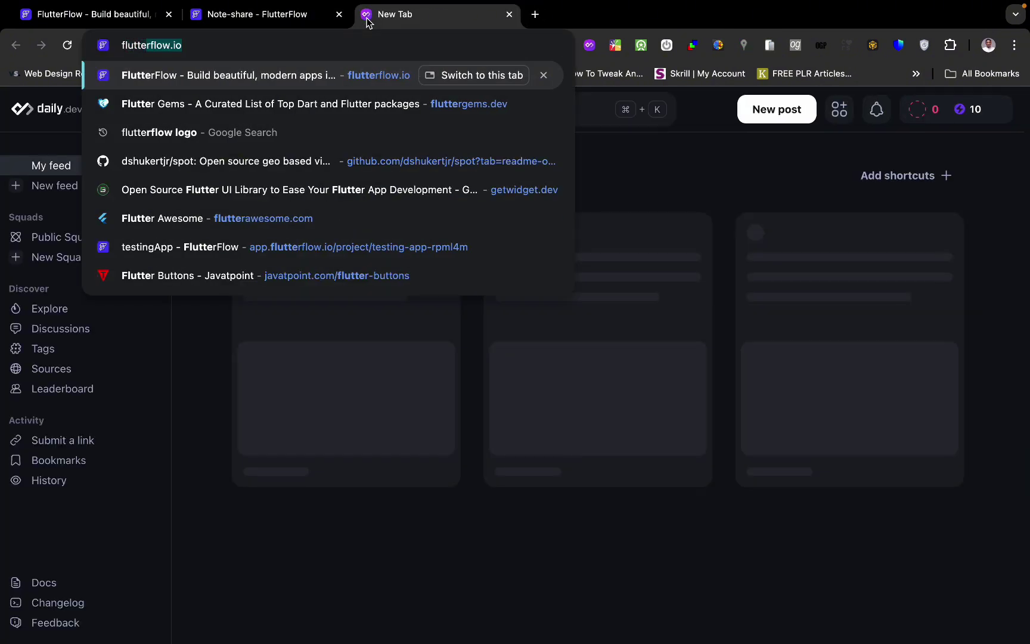
key(BackSpace)
key(Return)
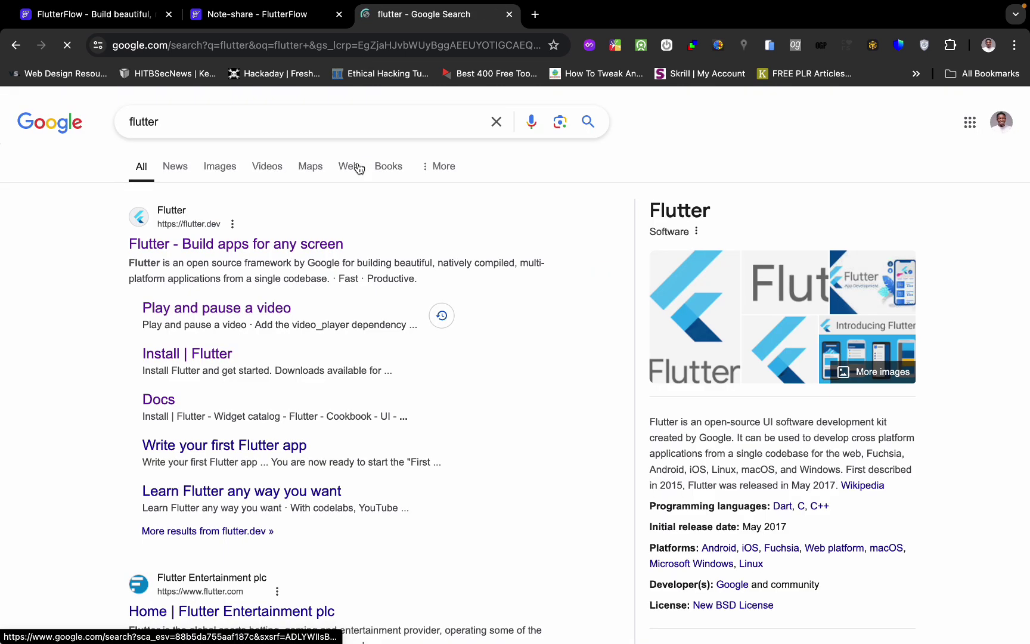
click(286, 245)
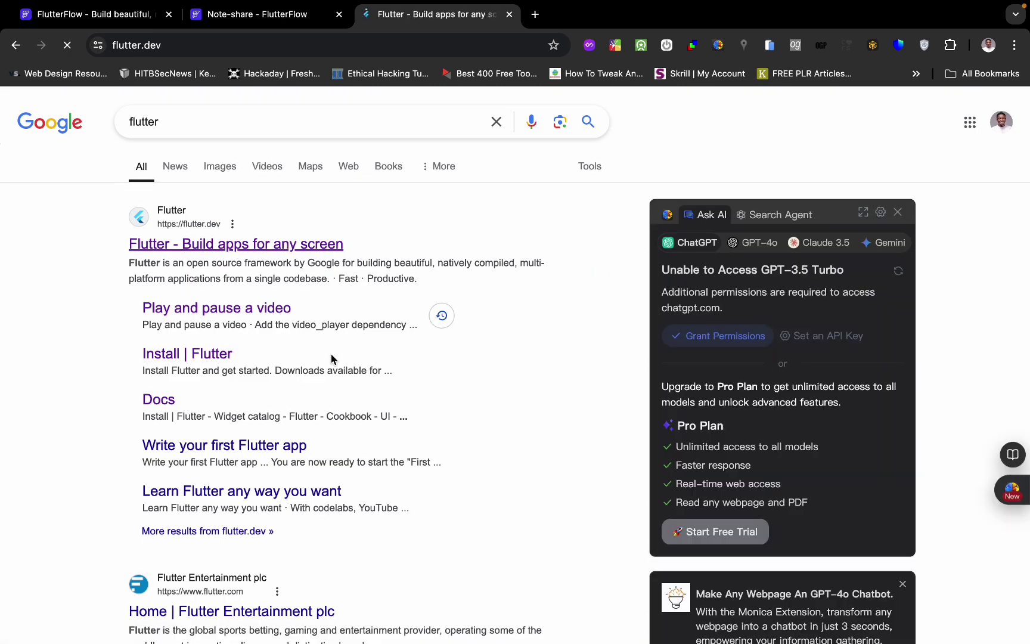
scroll(445, 276, down, 5)
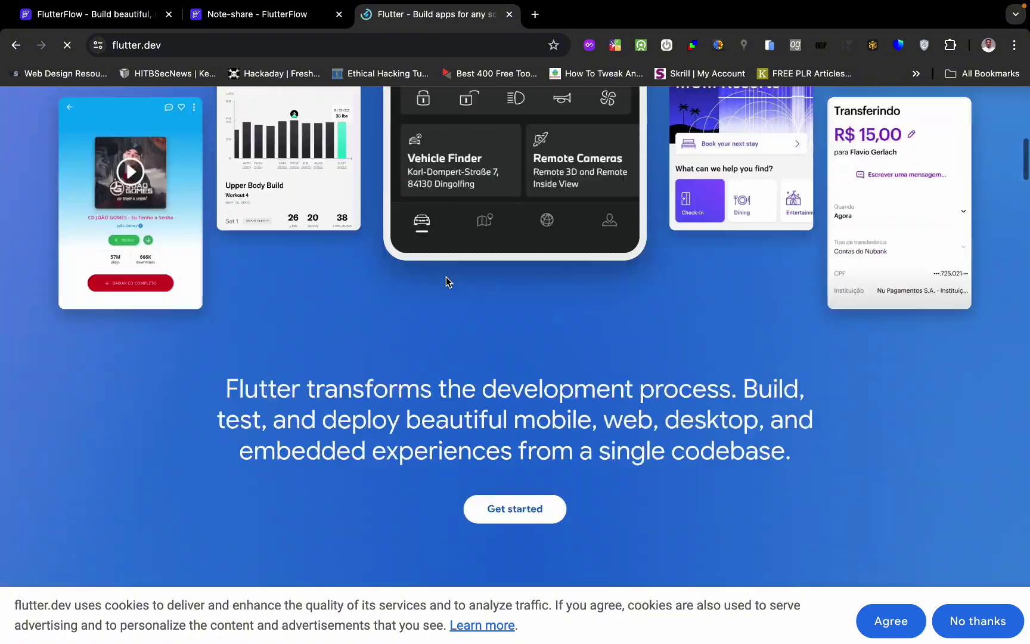
scroll(446, 282, down, 15)
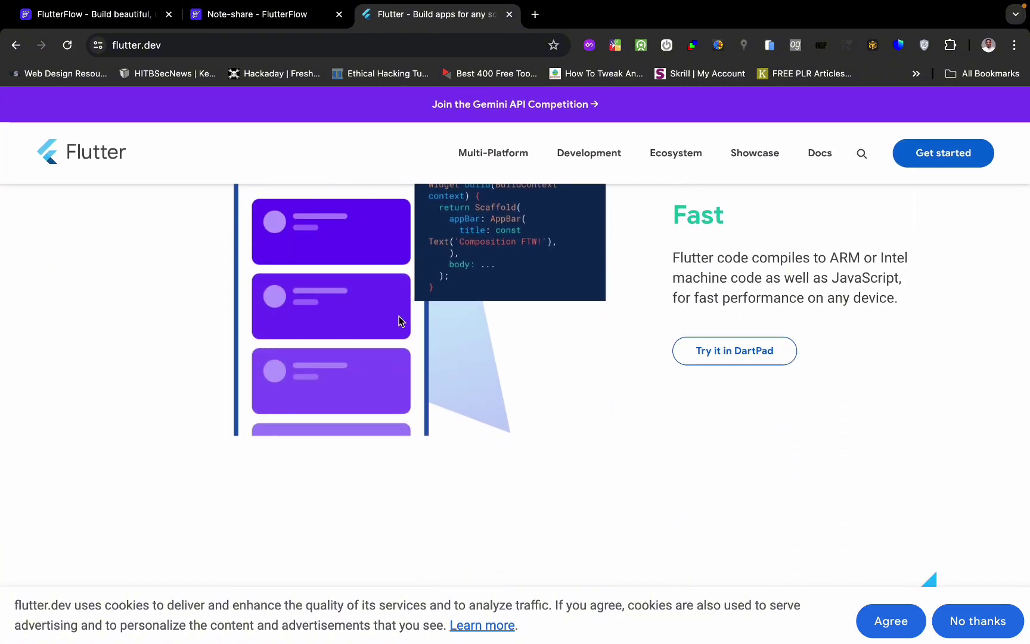
scroll(399, 322, up, 10)
click(283, 16)
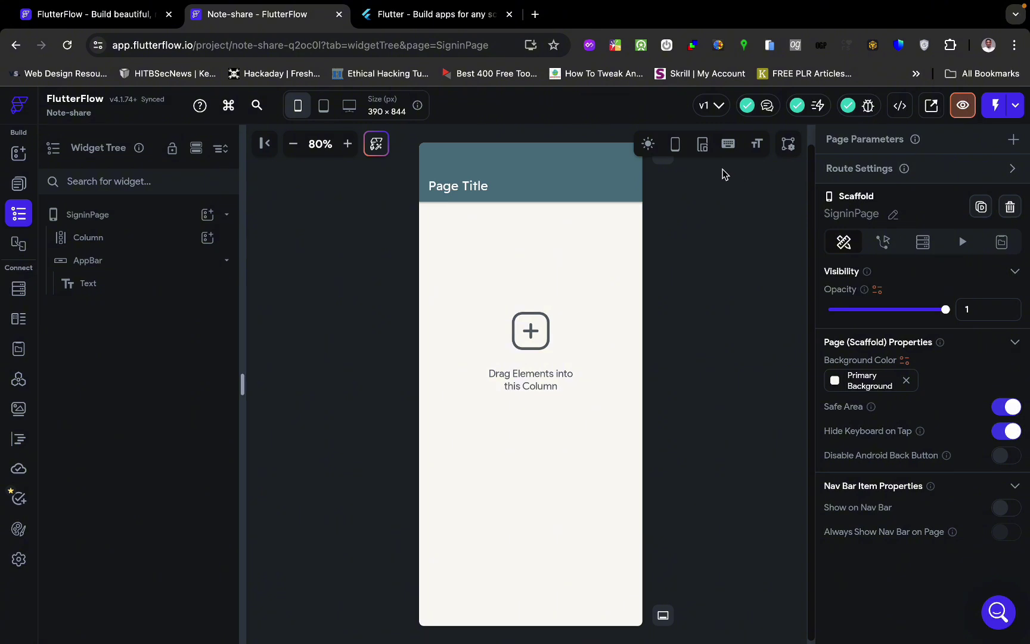
click(899, 106)
click(835, 172)
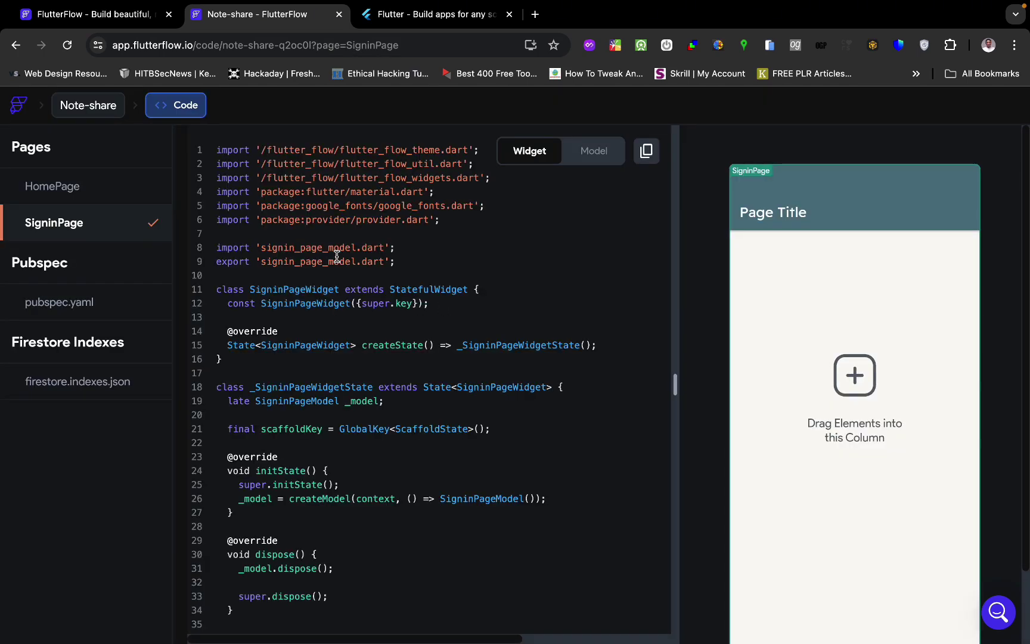
scroll(304, 415, down, 7)
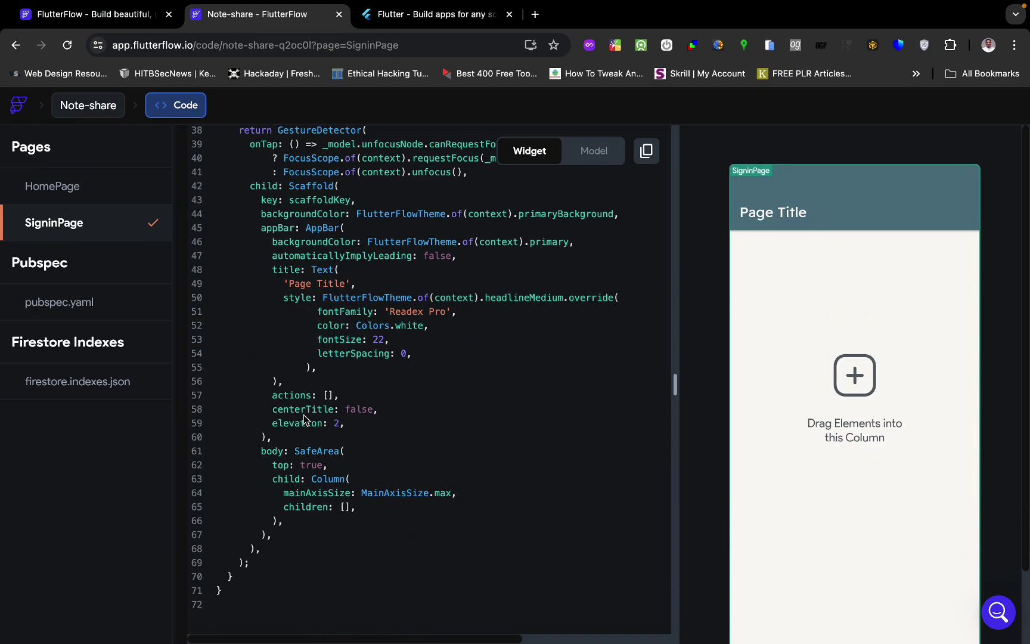
scroll(304, 420, up, 3)
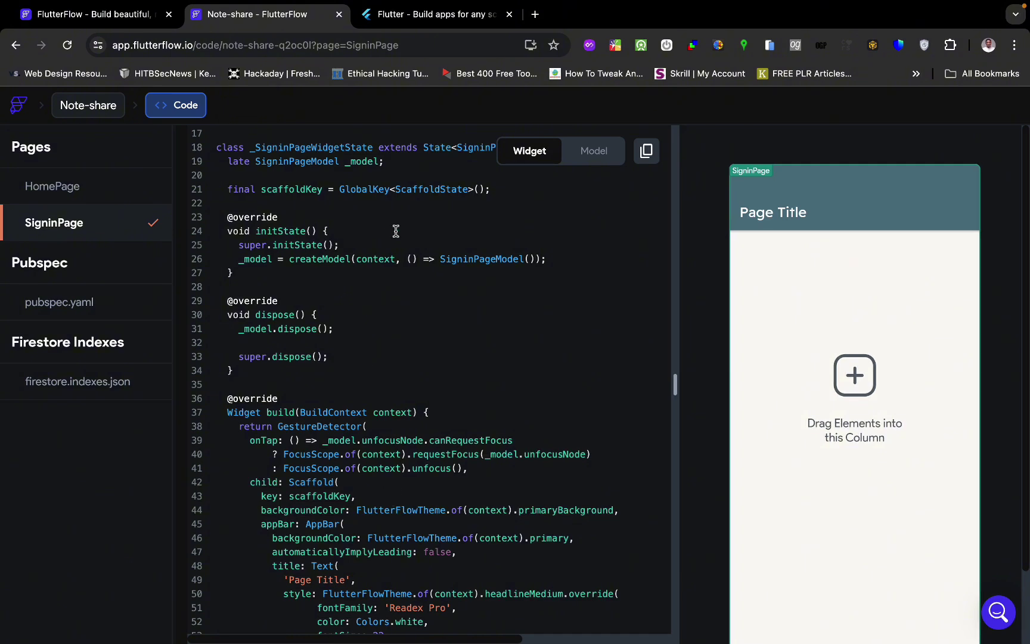
scroll(404, 444, down, 5)
scroll(404, 448, up, 4)
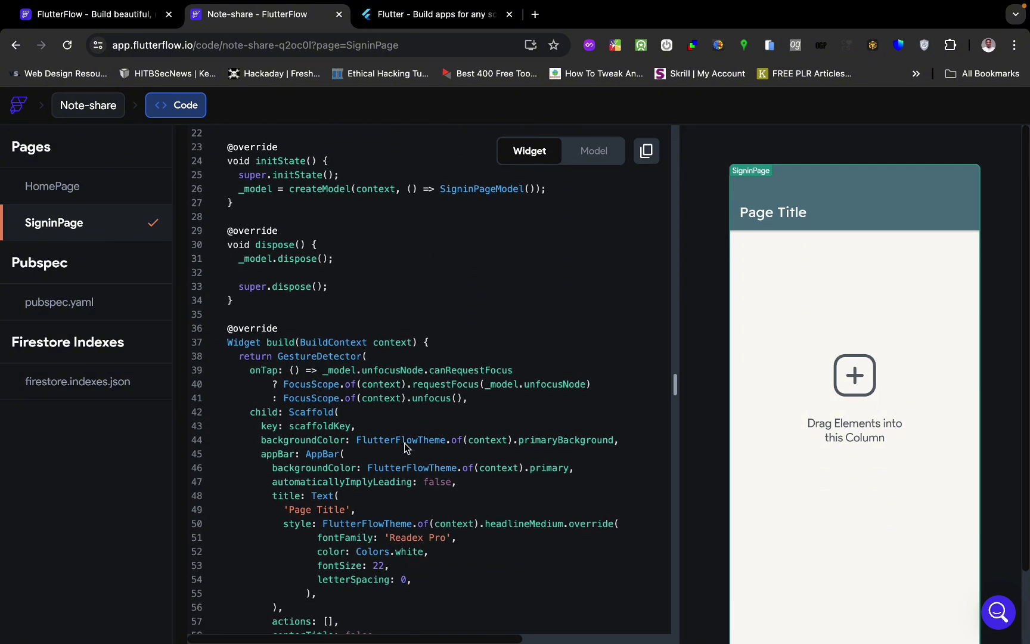
scroll(404, 448, up, 4)
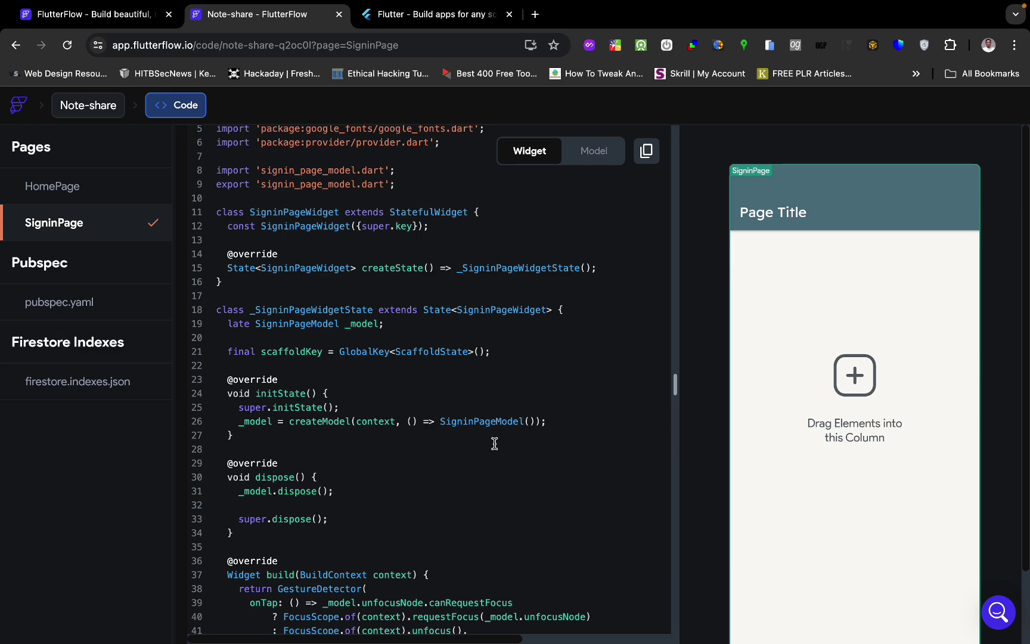
scroll(388, 343, down, 1)
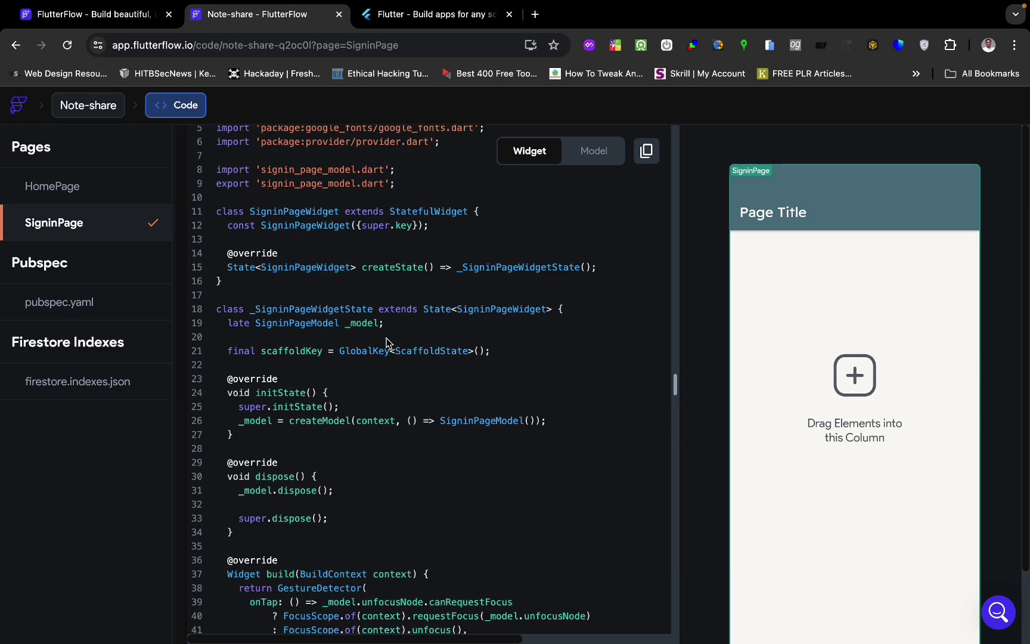
scroll(386, 343, down, 8)
scroll(390, 428, up, 2)
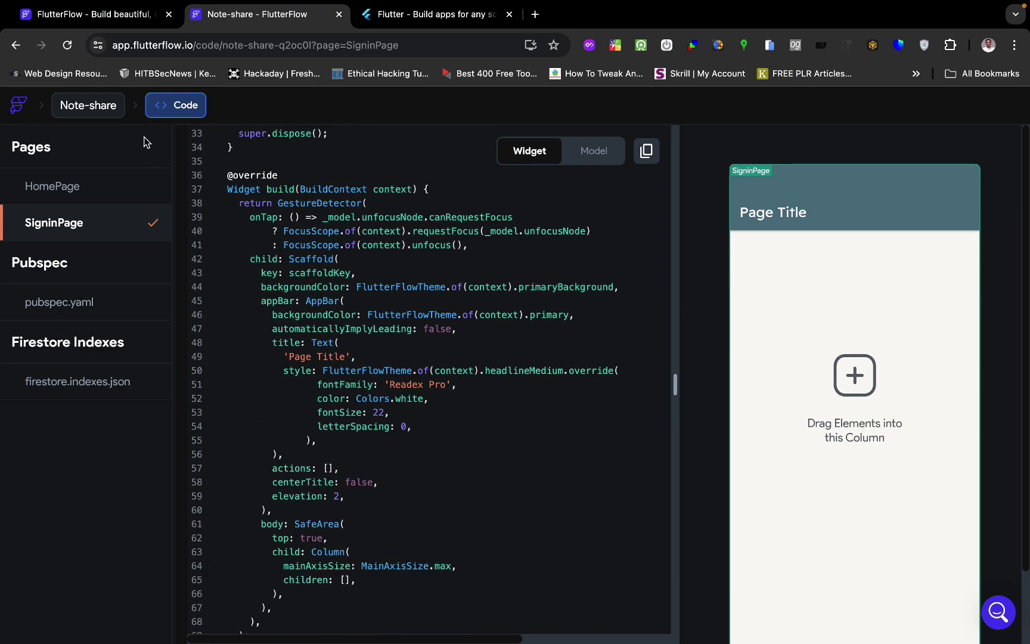
click(77, 111)
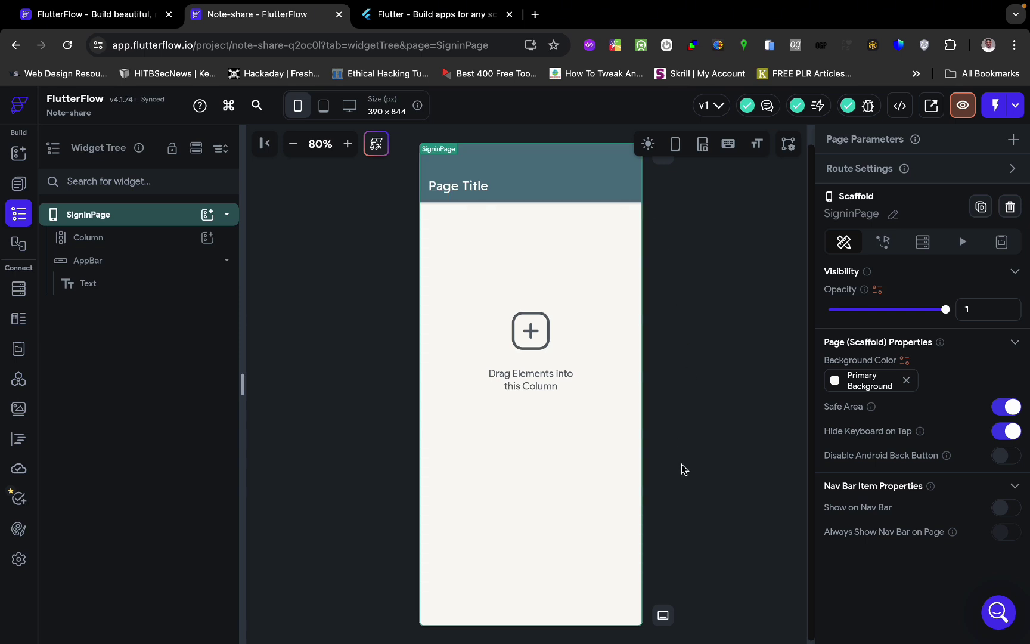
Select the SigninPage root and inspect the Column and AppBar widget properties
click(714, 376)
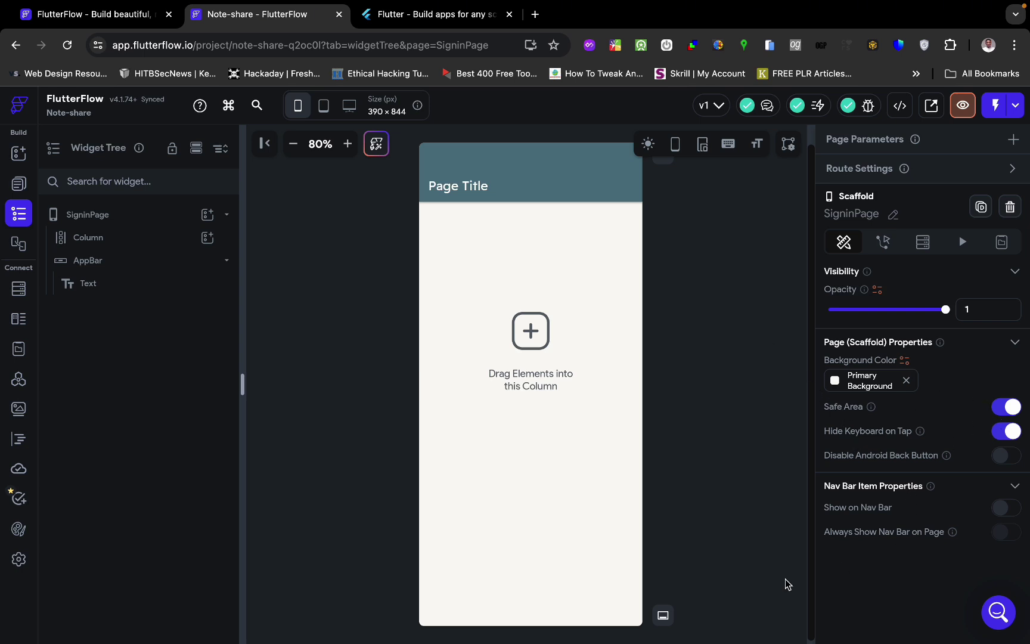
click(733, 395)
click(127, 251)
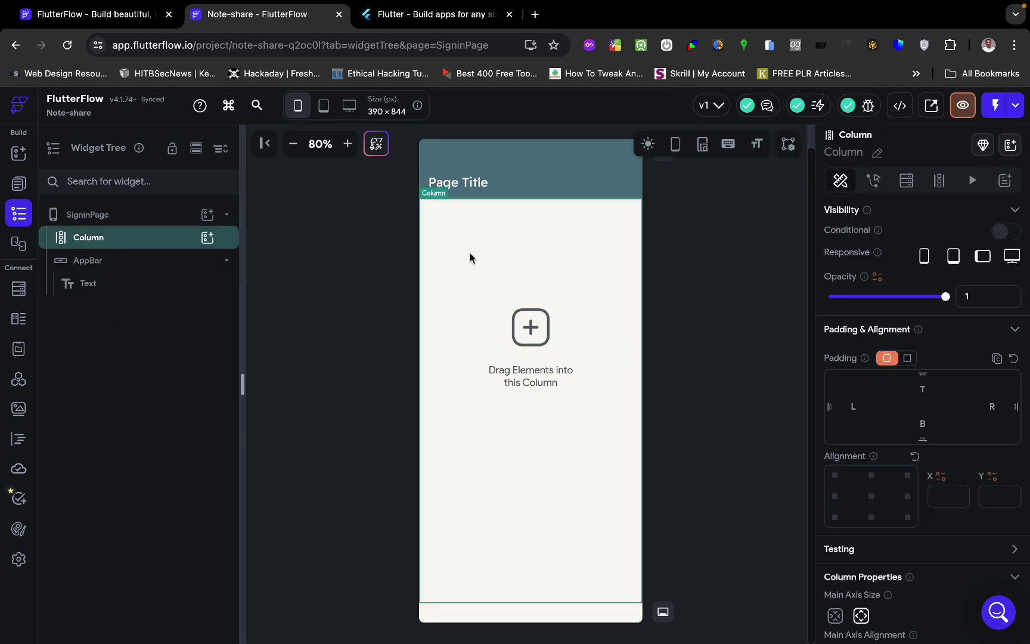
click(129, 267)
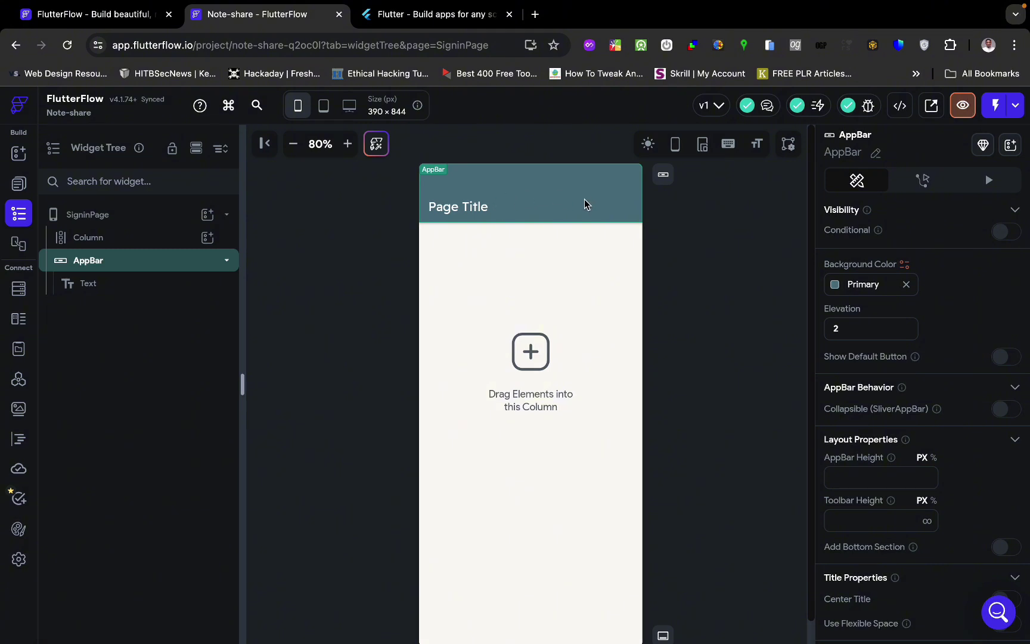
click(353, 349)
Open the generated code for SigninPage and find the Scaffold on line 42
click(900, 105)
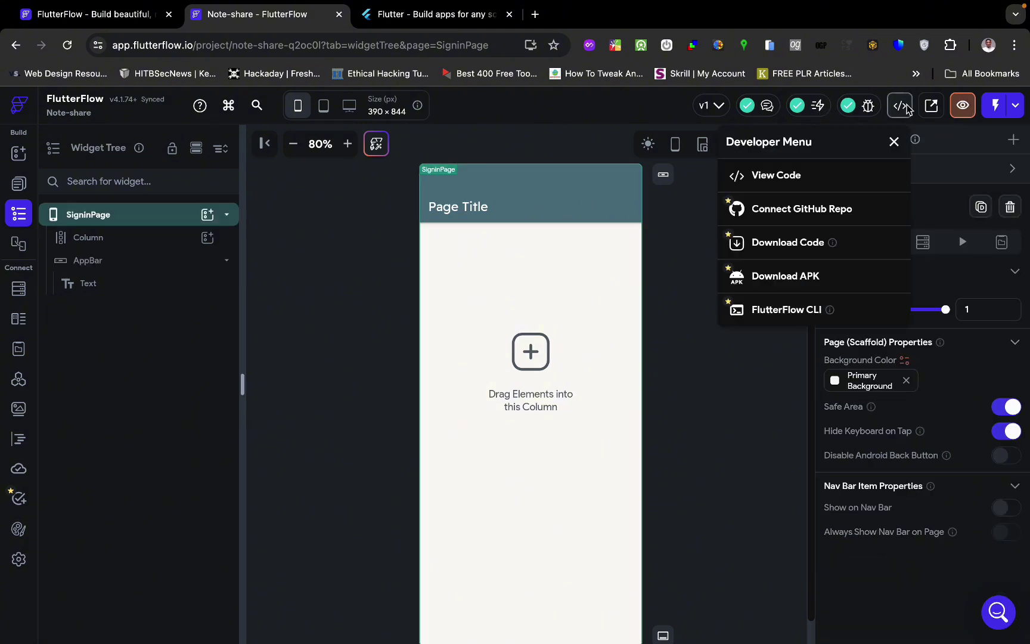
click(781, 175)
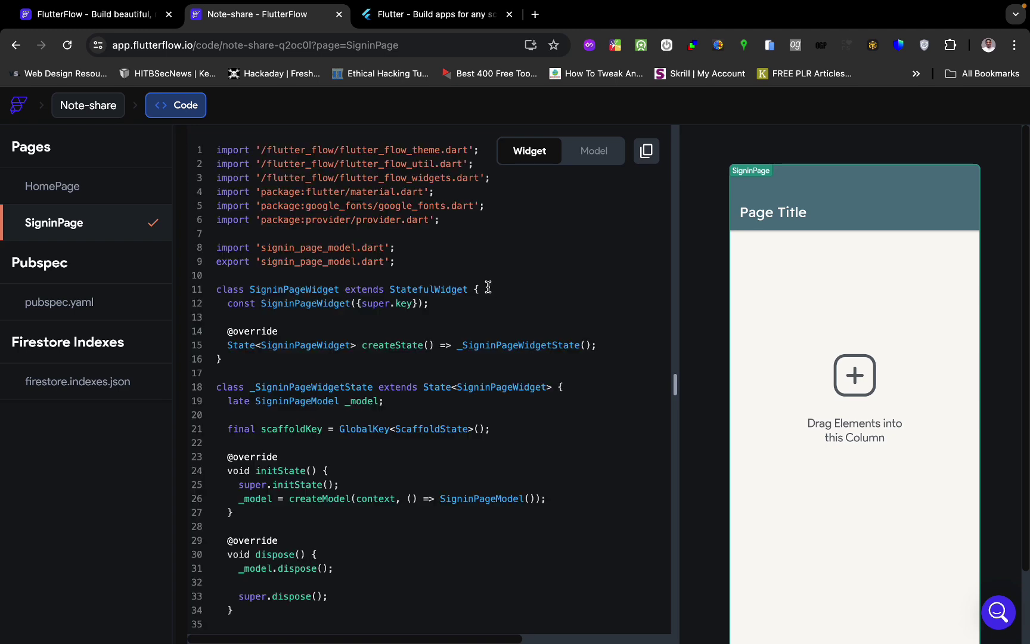
scroll(434, 359, down, 5)
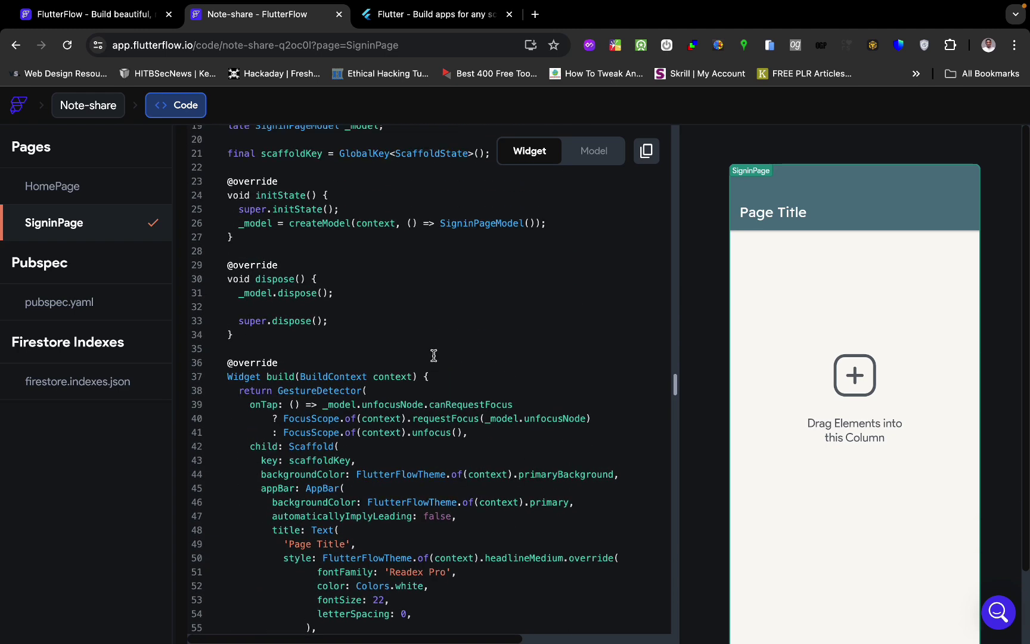
scroll(384, 464, down, 2)
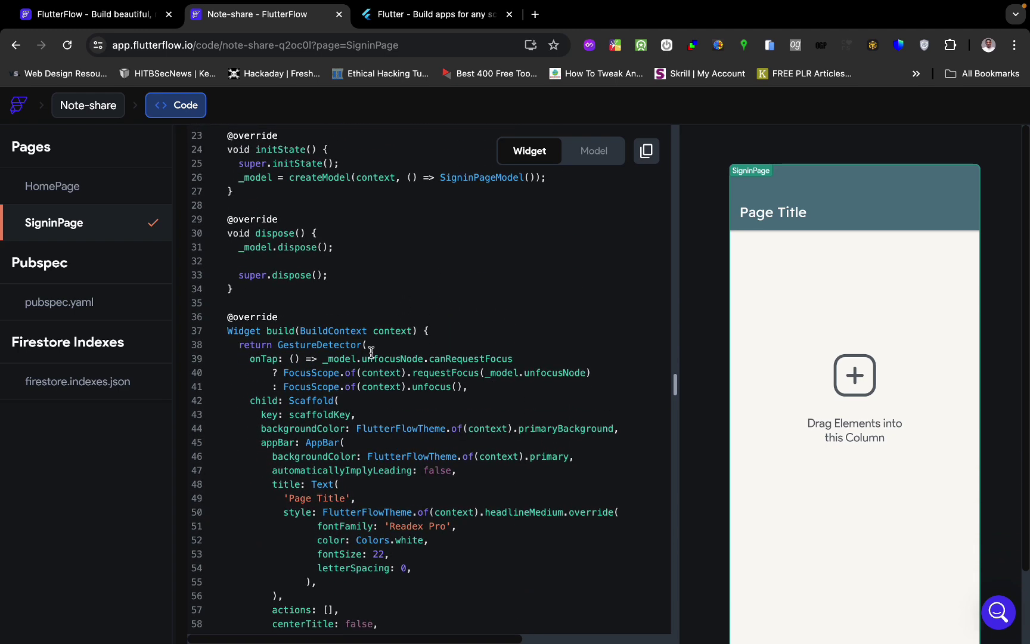
click(351, 403)
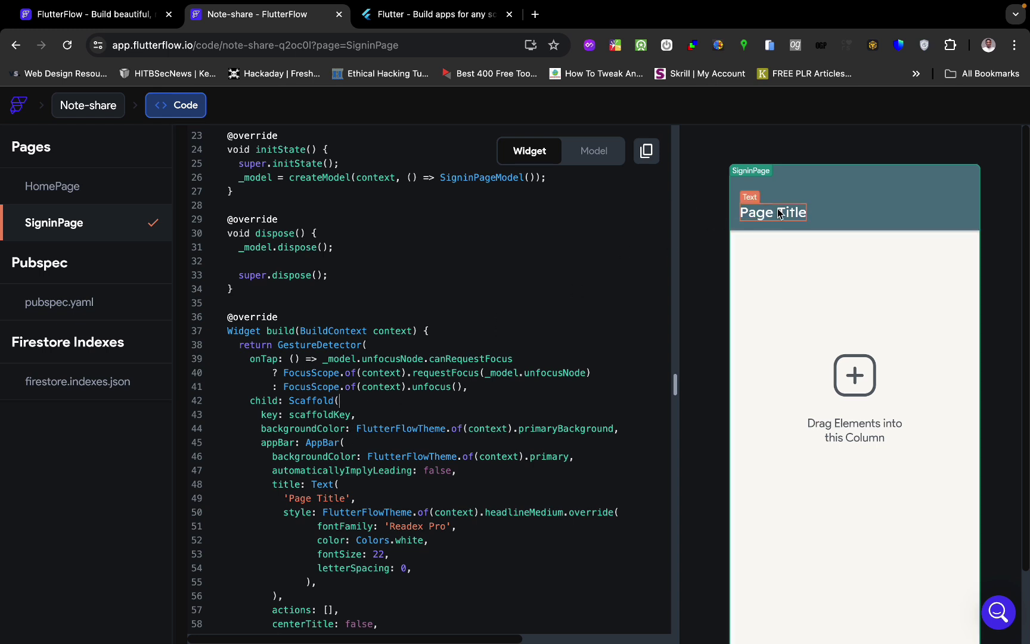
Inspect the AppBar and Column code, then go back to the SigninPage editor
click(841, 216)
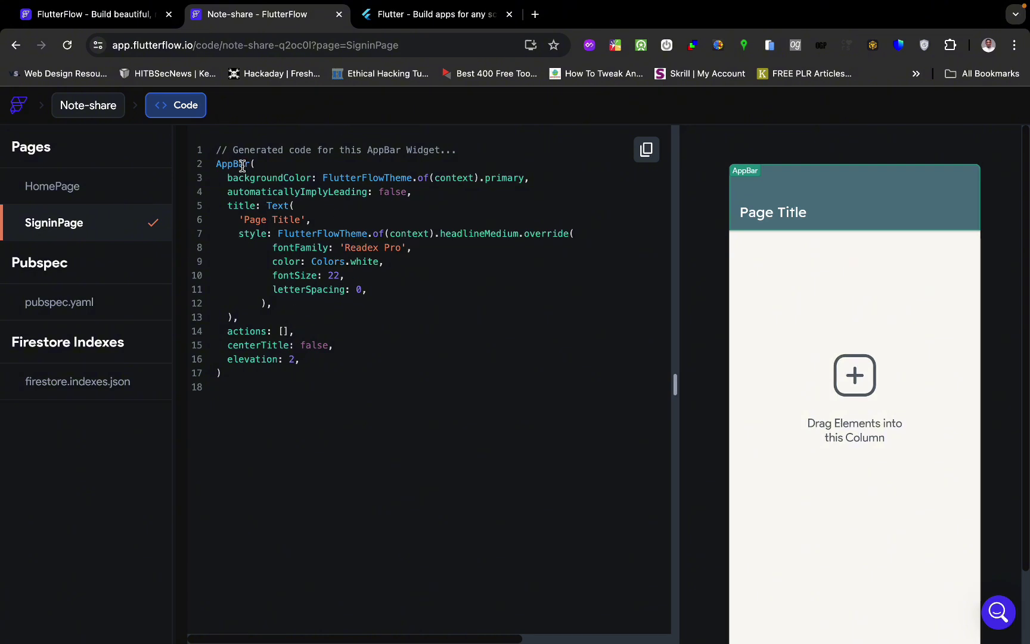
drag(218, 165, 342, 395)
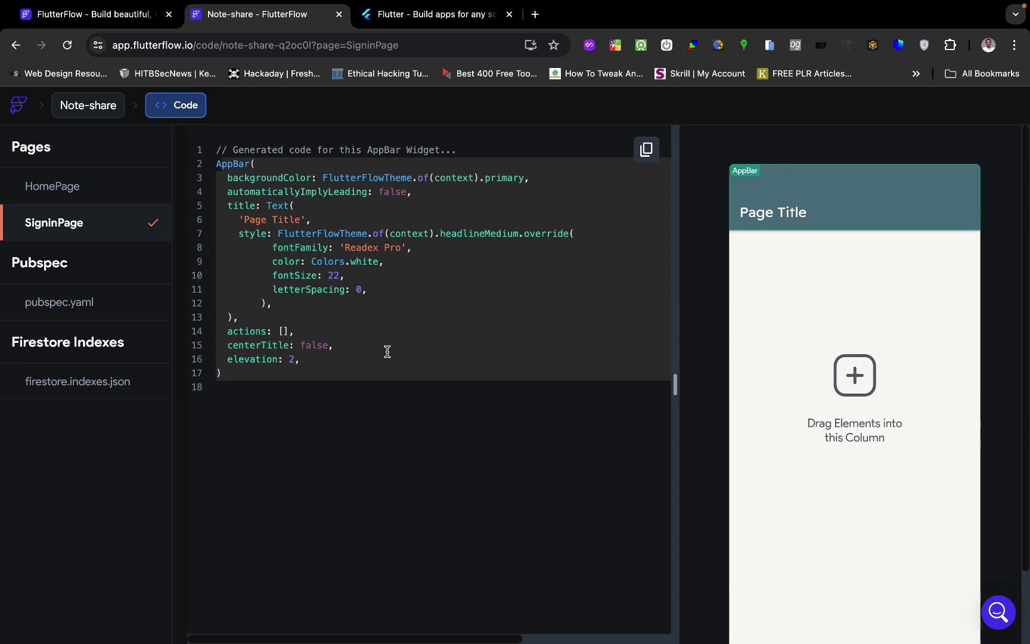
click(739, 338)
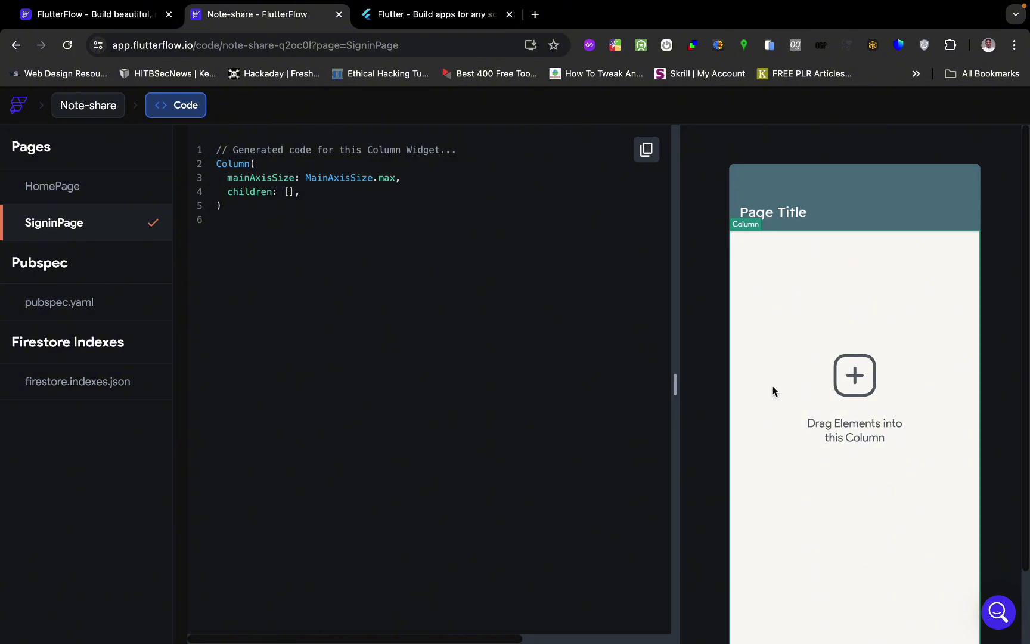
click(73, 105)
click(416, 421)
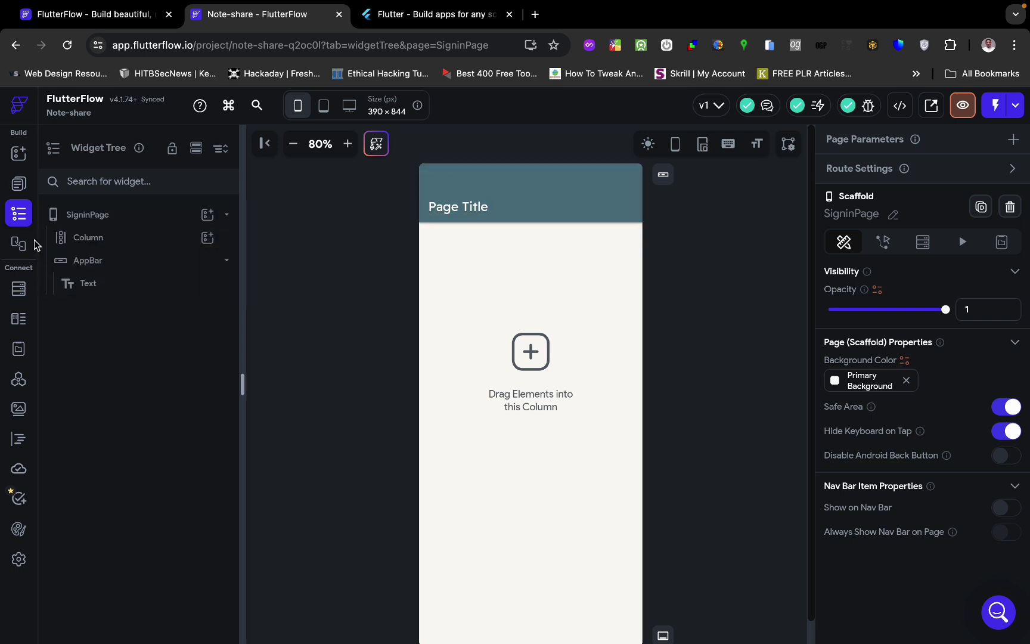
Look over the Storyboard, then open the Firestore page, which has no collections yet
click(17, 244)
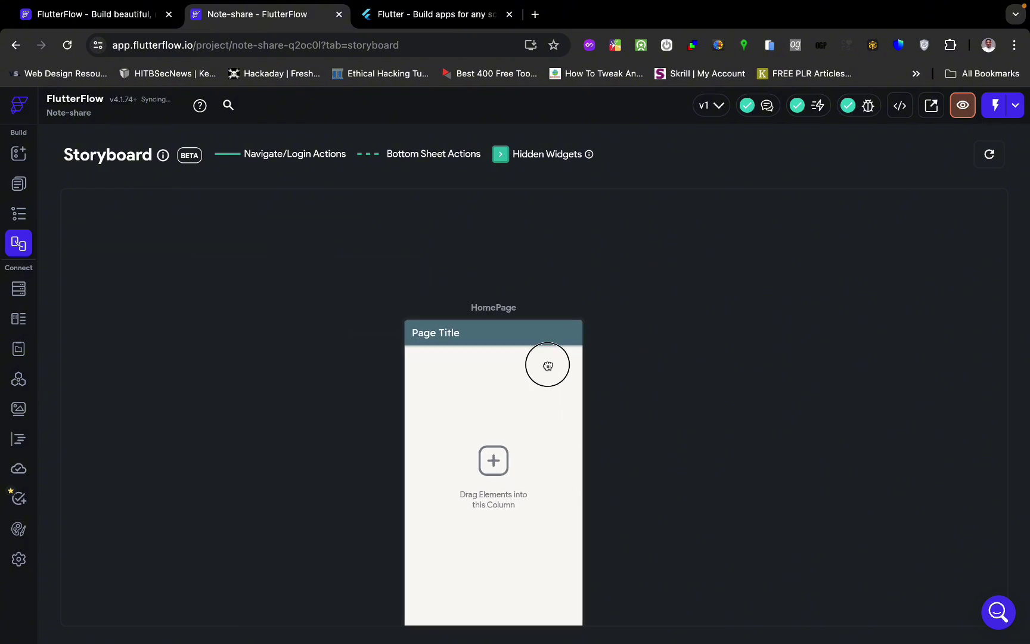
drag(573, 348, 494, 336)
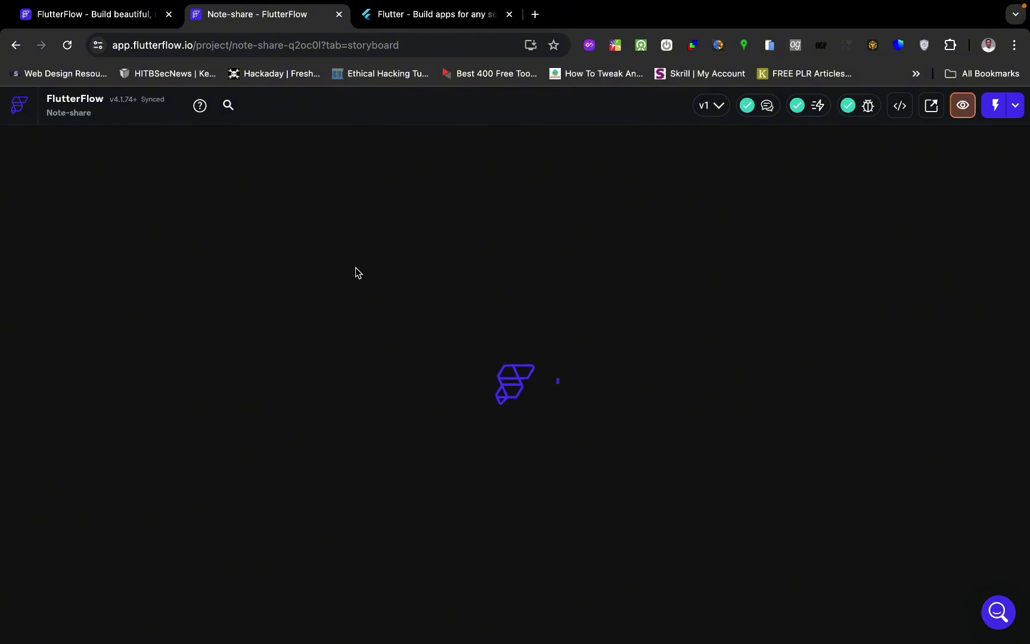
mouse_move(412, 5)
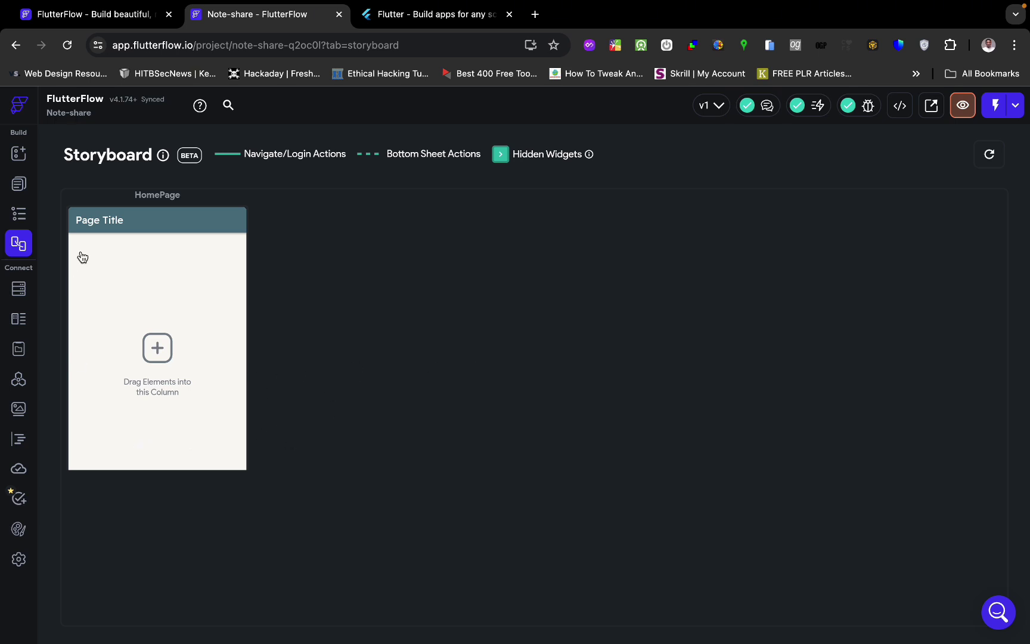
click(22, 289)
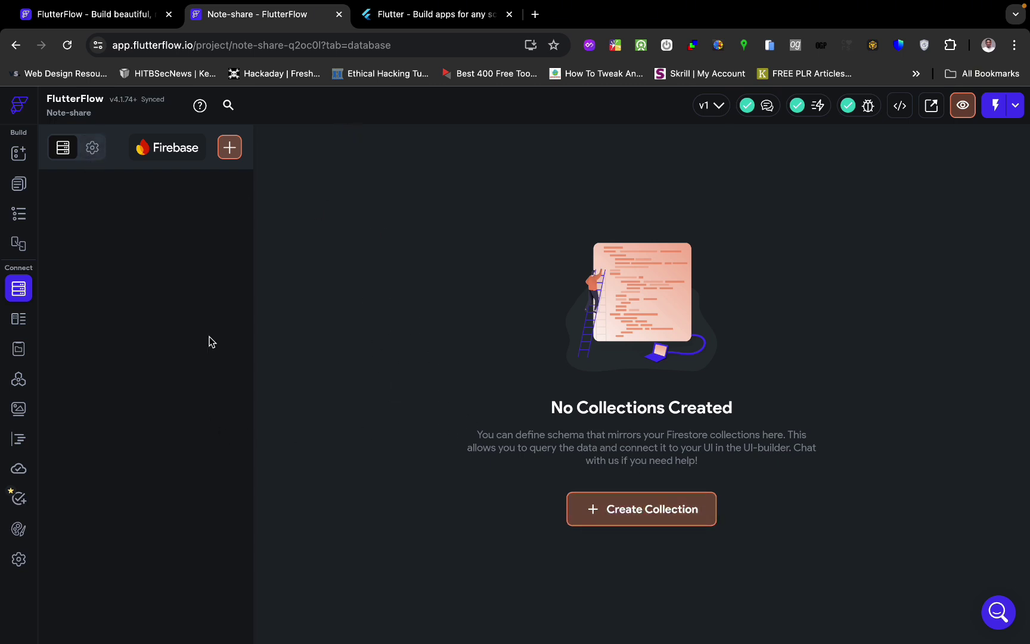
Check the empty Data Types and Enums, then open App Values with no app states
click(18, 322)
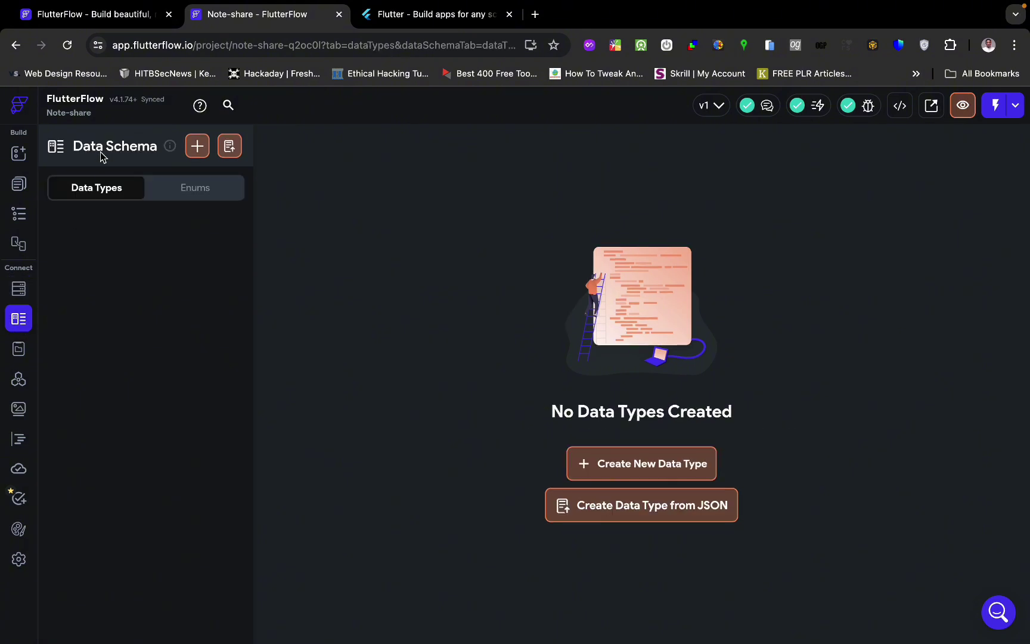
click(192, 189)
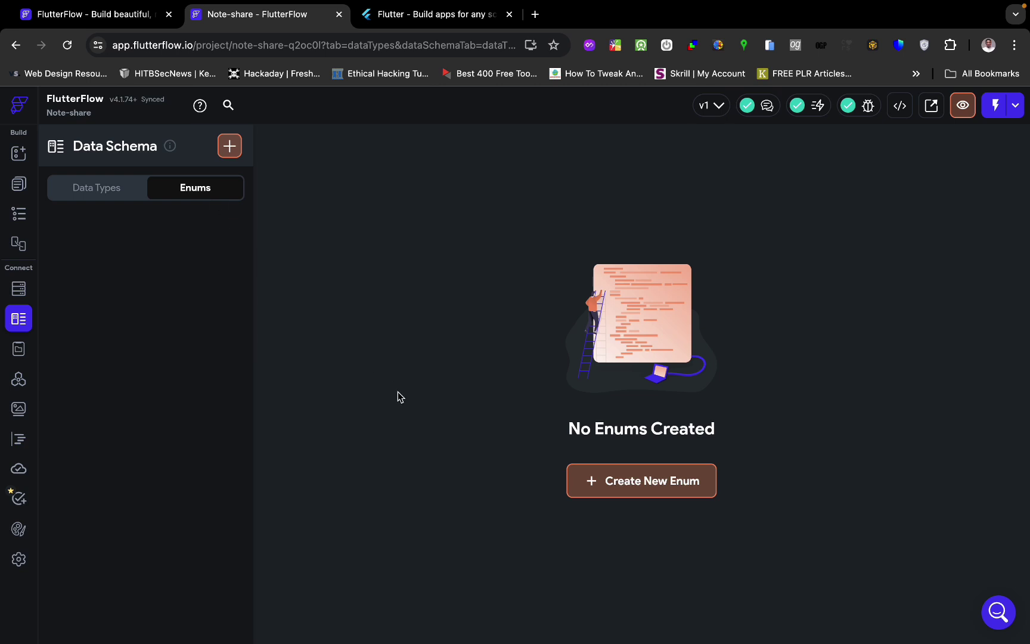
click(19, 350)
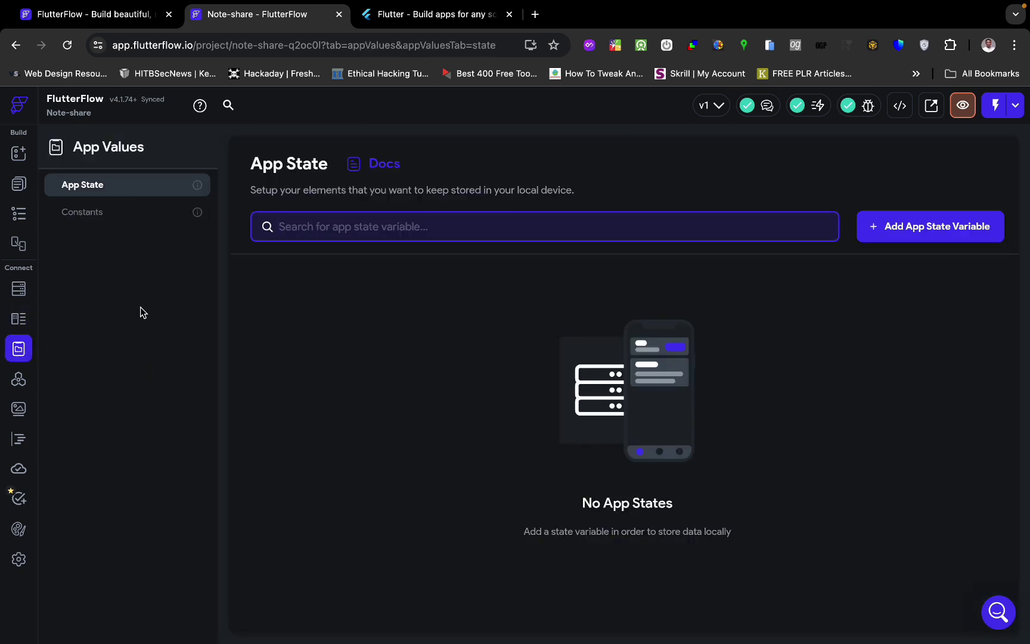
click(99, 224)
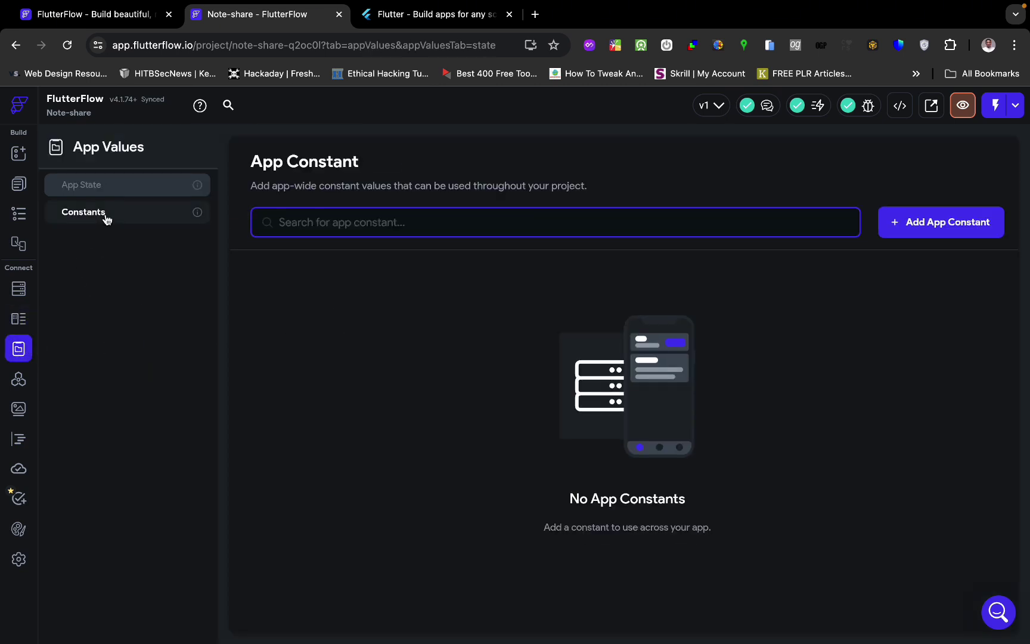
click(334, 223)
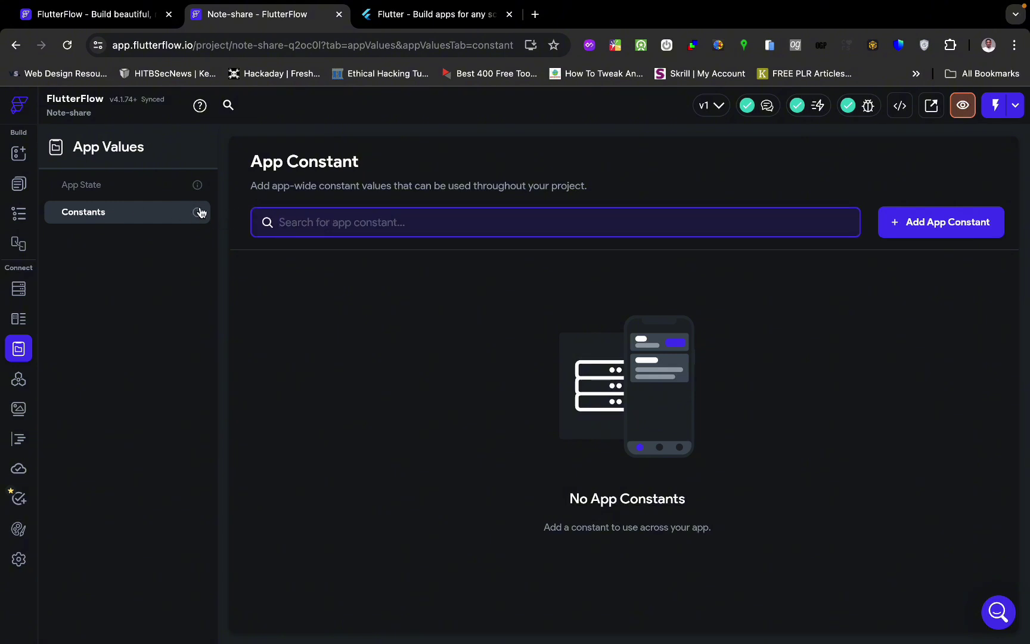
mouse_move(200, 212)
click(143, 188)
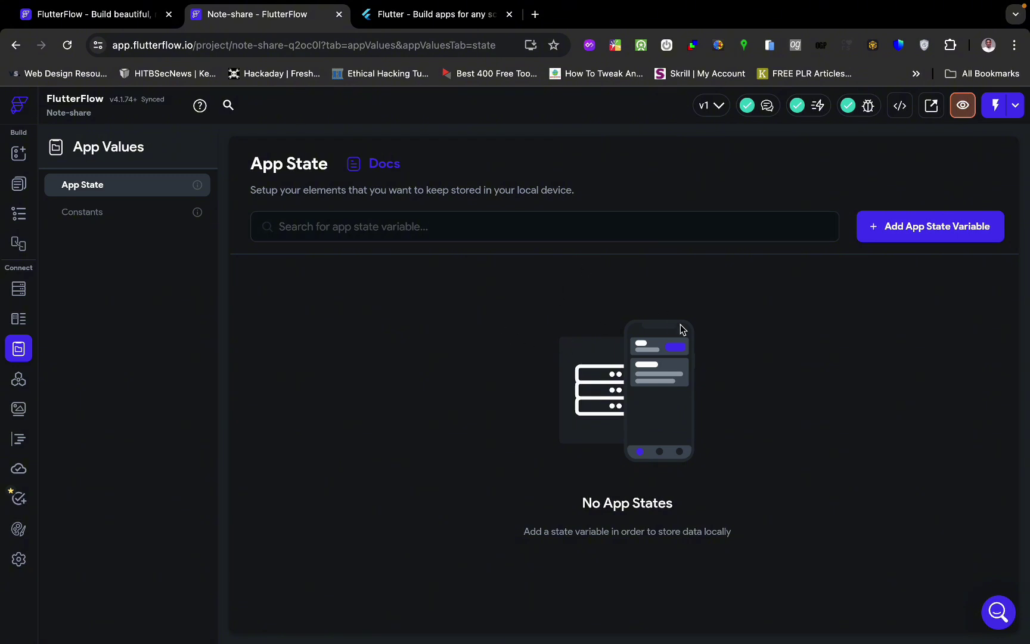
Create the non-persisted String app state variable 'storeName', then go back to SigninPage
click(921, 227)
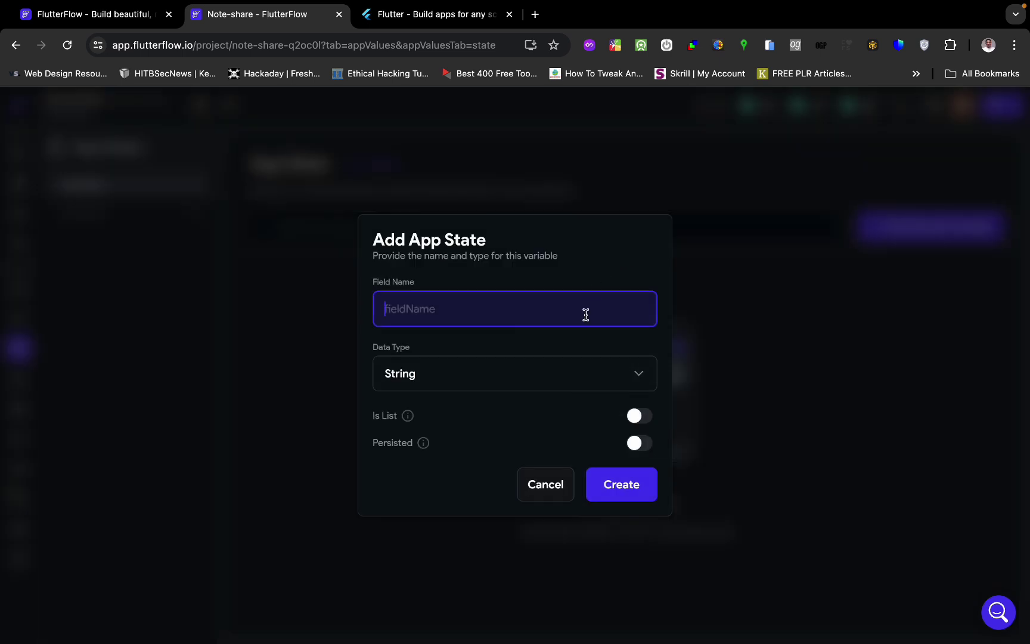
text(storeName)
click(539, 382)
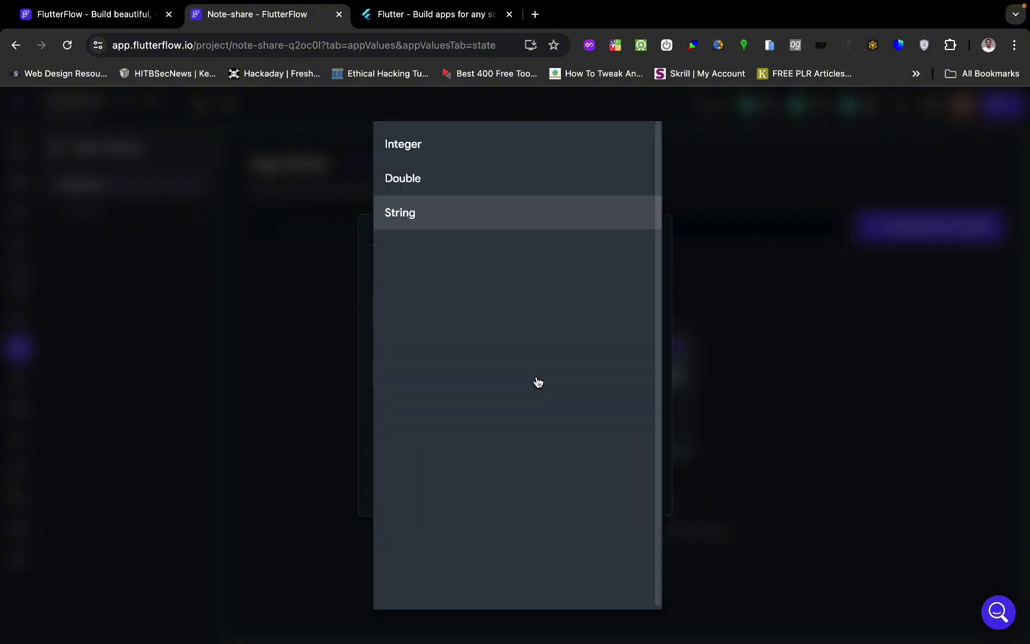
click(503, 220)
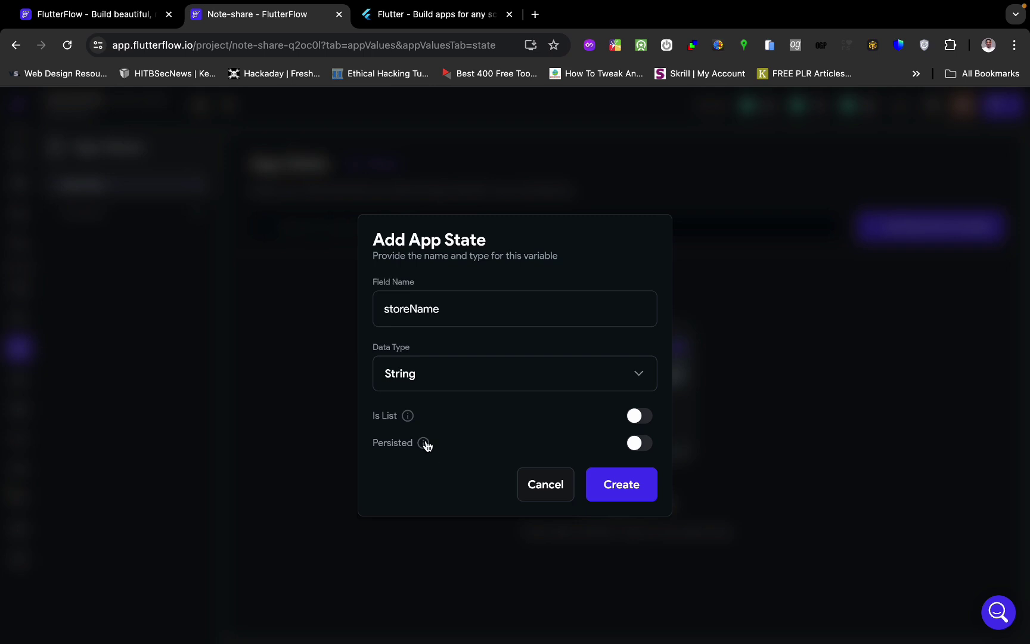
mouse_move(425, 443)
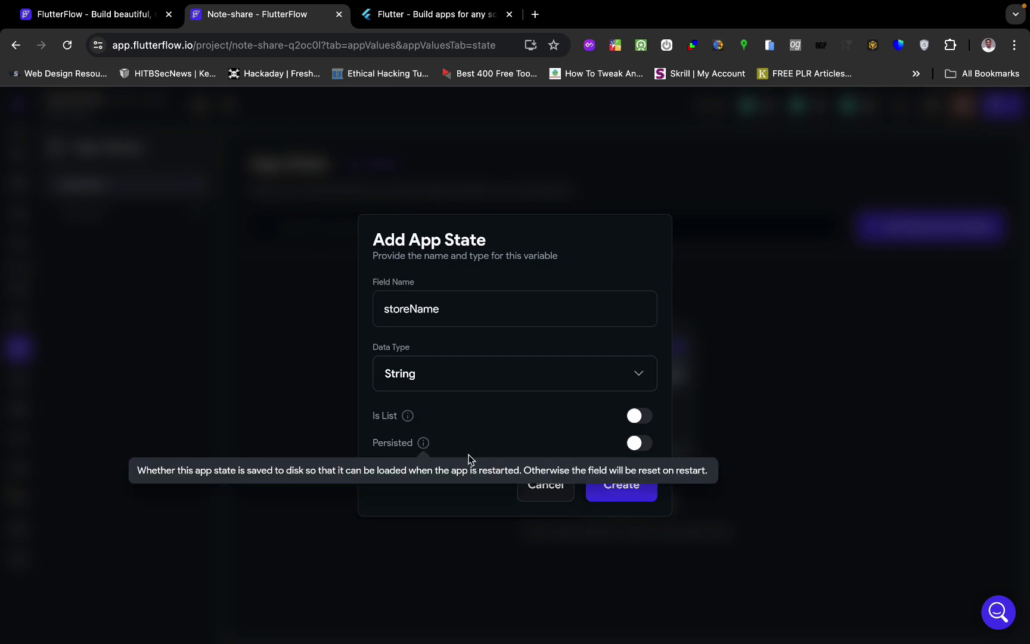
click(620, 486)
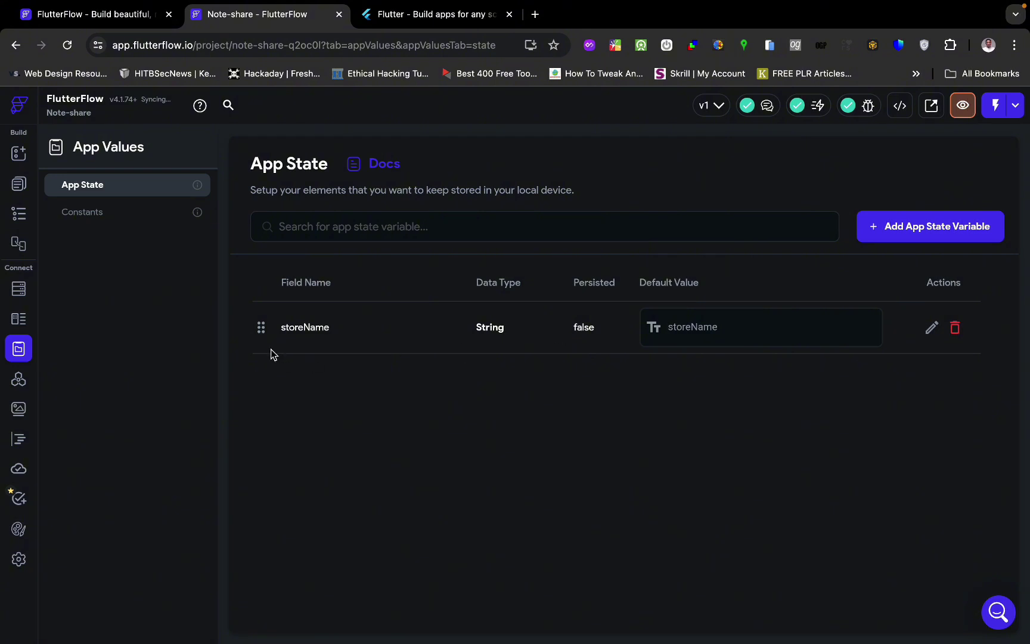
click(18, 184)
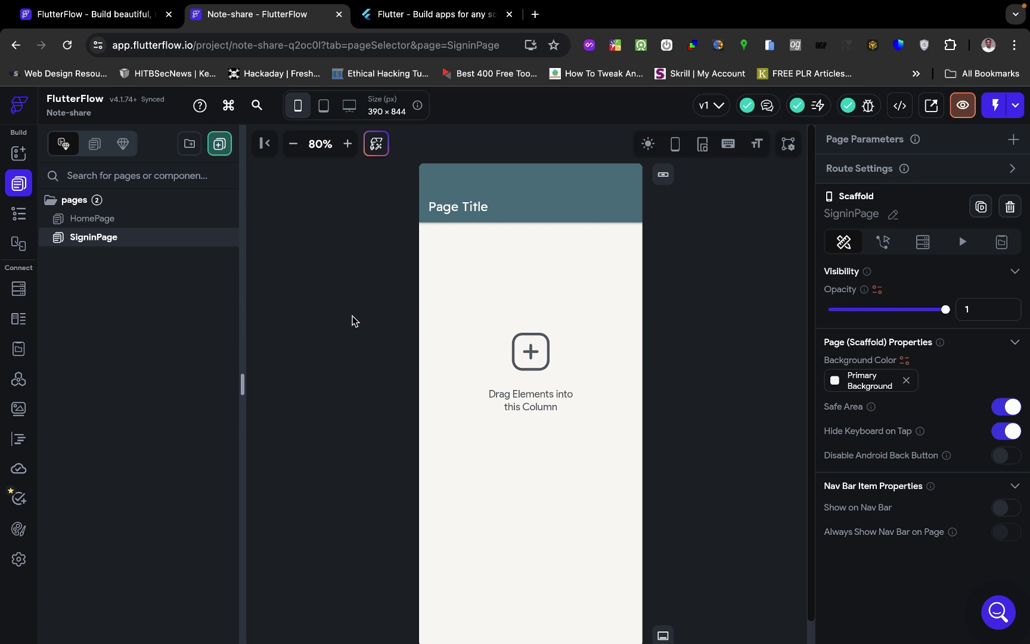
Select the Column and then the SigninPage scaffold, then return to the App State list
click(536, 403)
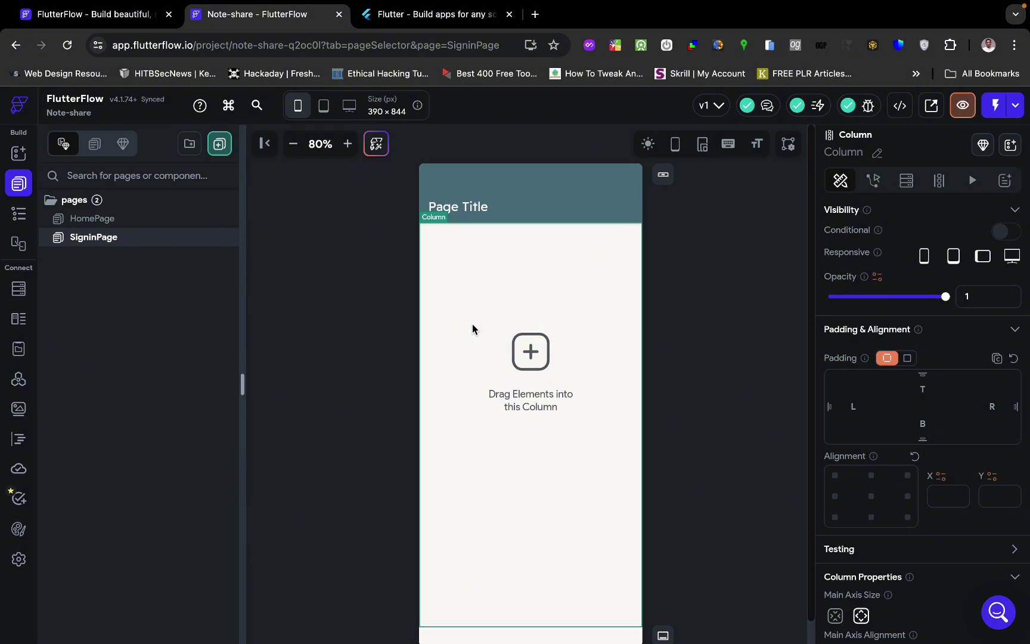
click(353, 263)
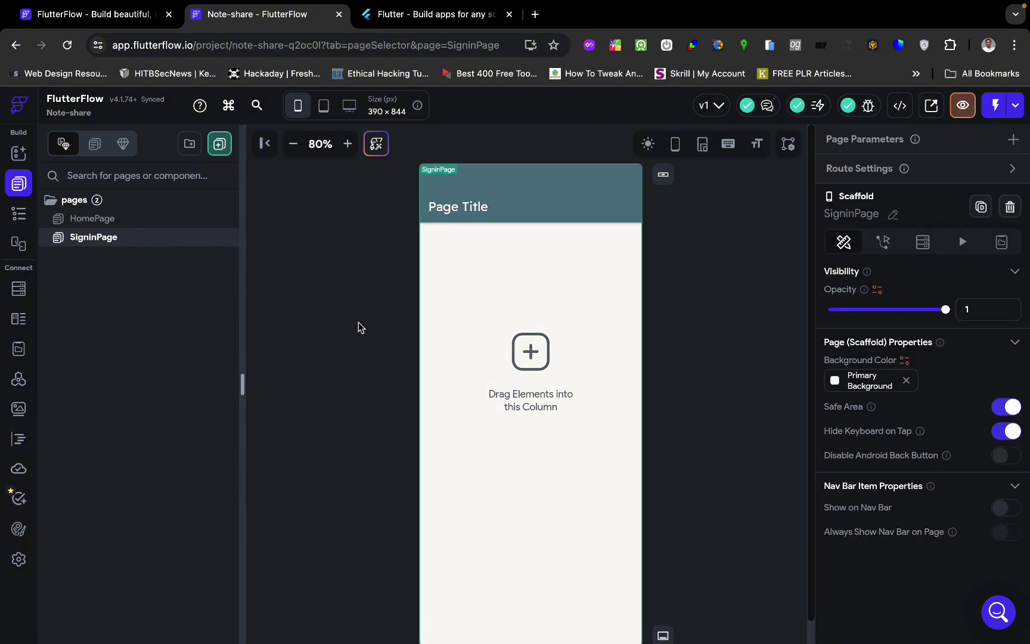
click(19, 354)
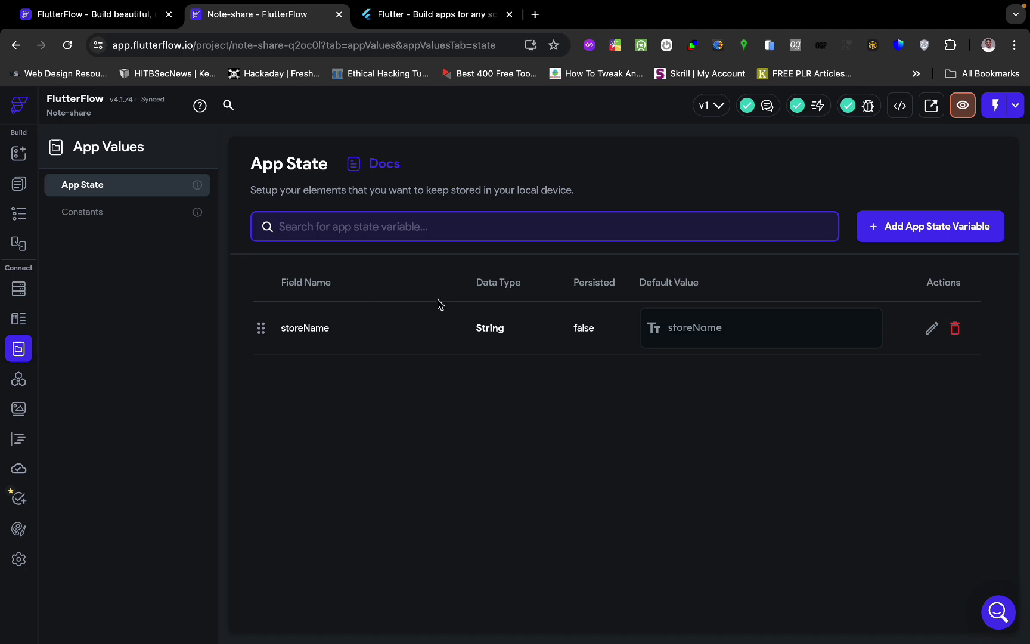
Delete the storeName variable and open the empty API Calls page
click(954, 328)
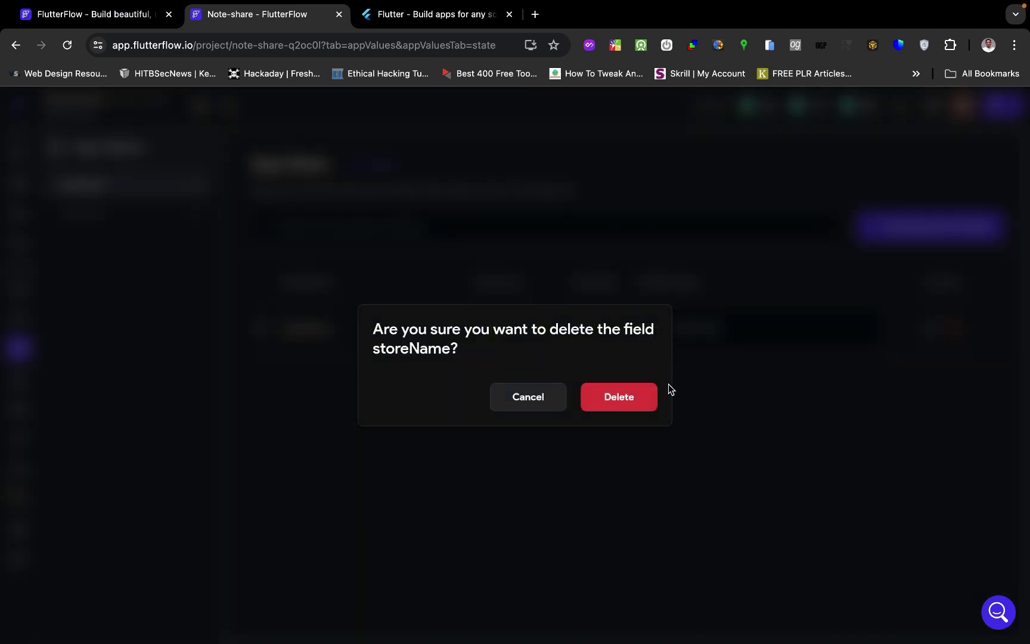
click(643, 395)
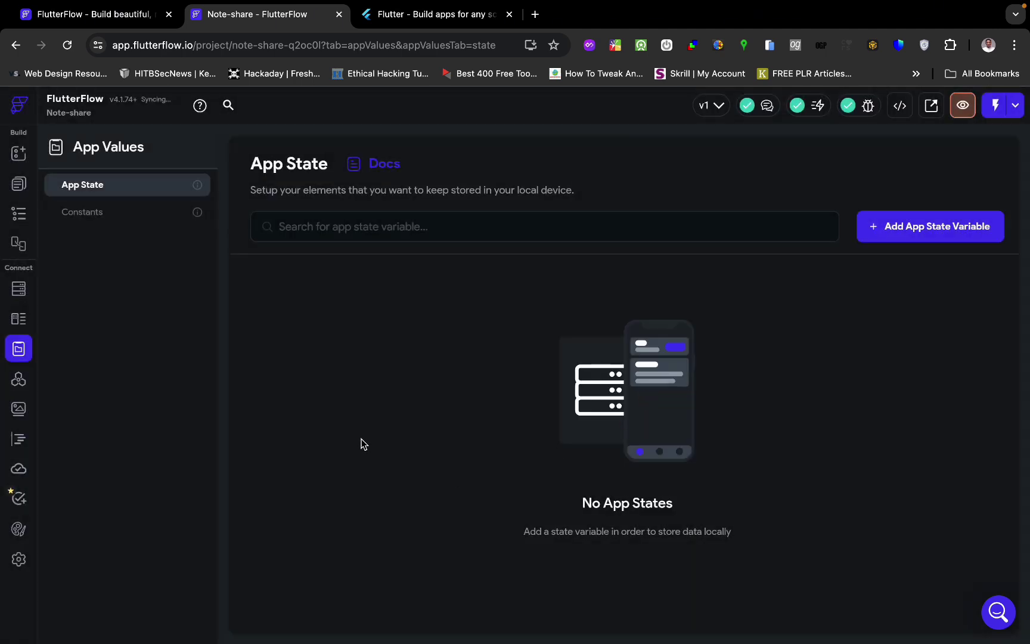
click(31, 389)
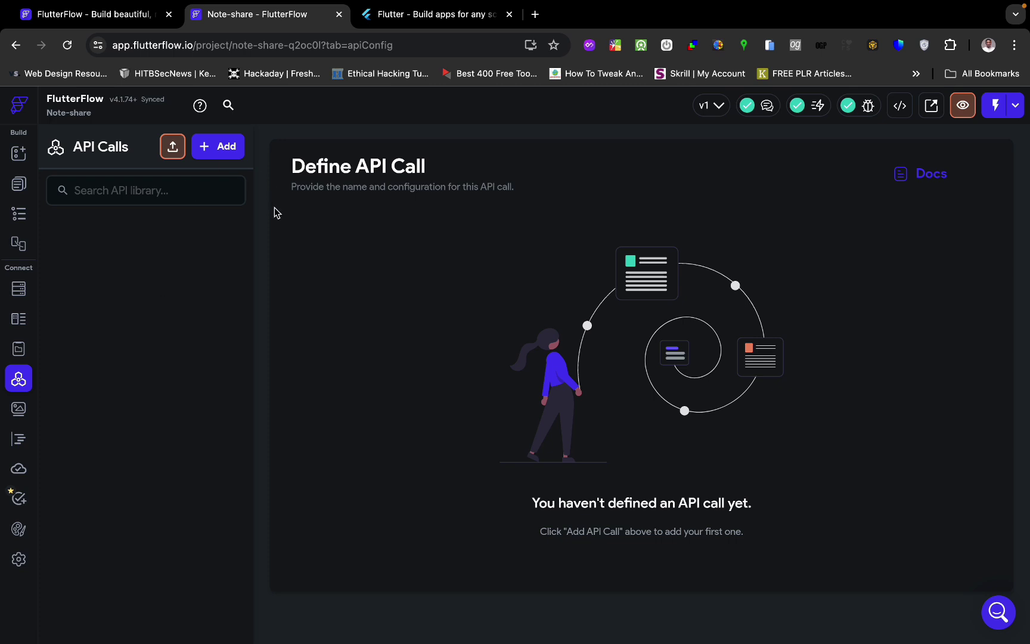
Browse the API library and the team and project media assets, then open Custom Code
click(196, 191)
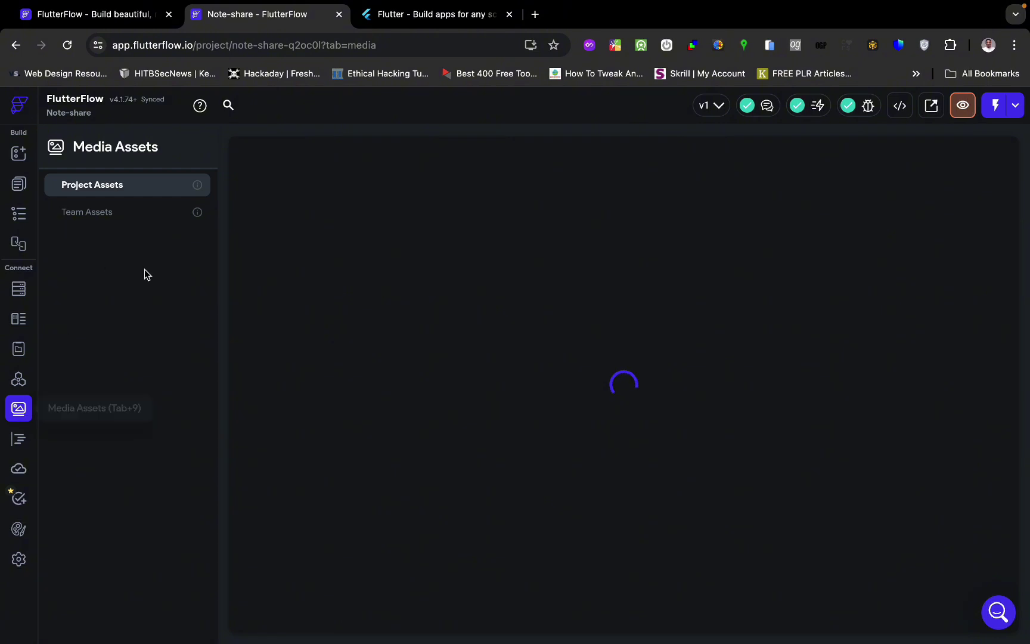
click(136, 213)
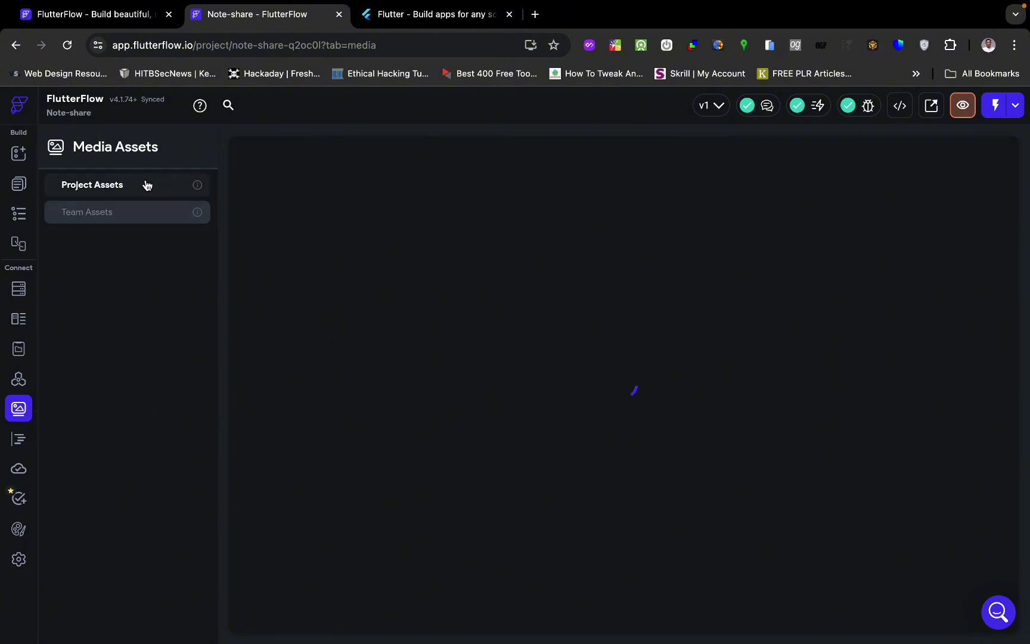
click(145, 184)
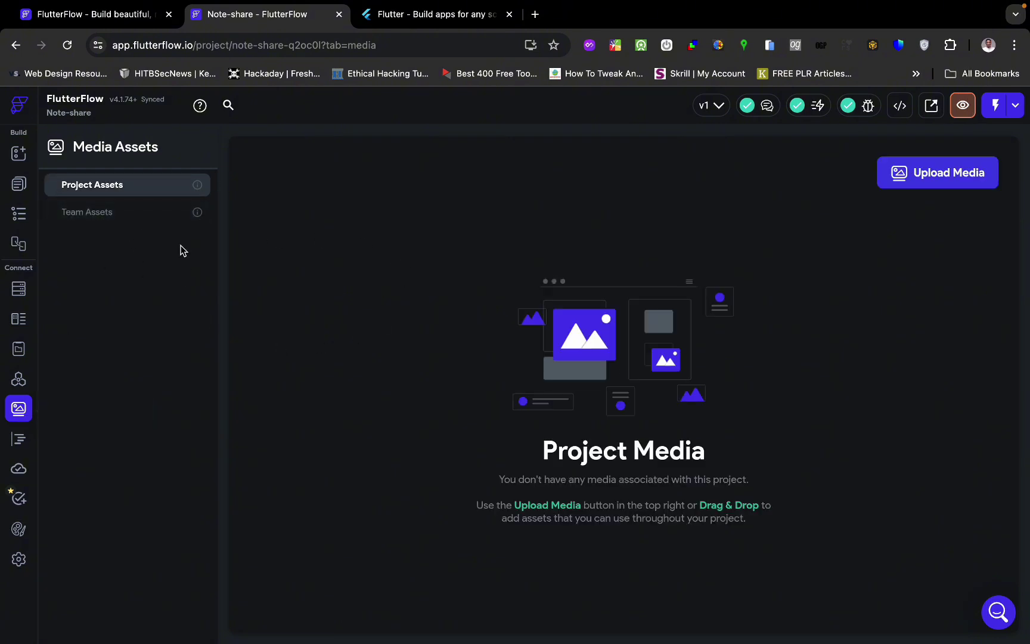
click(16, 447)
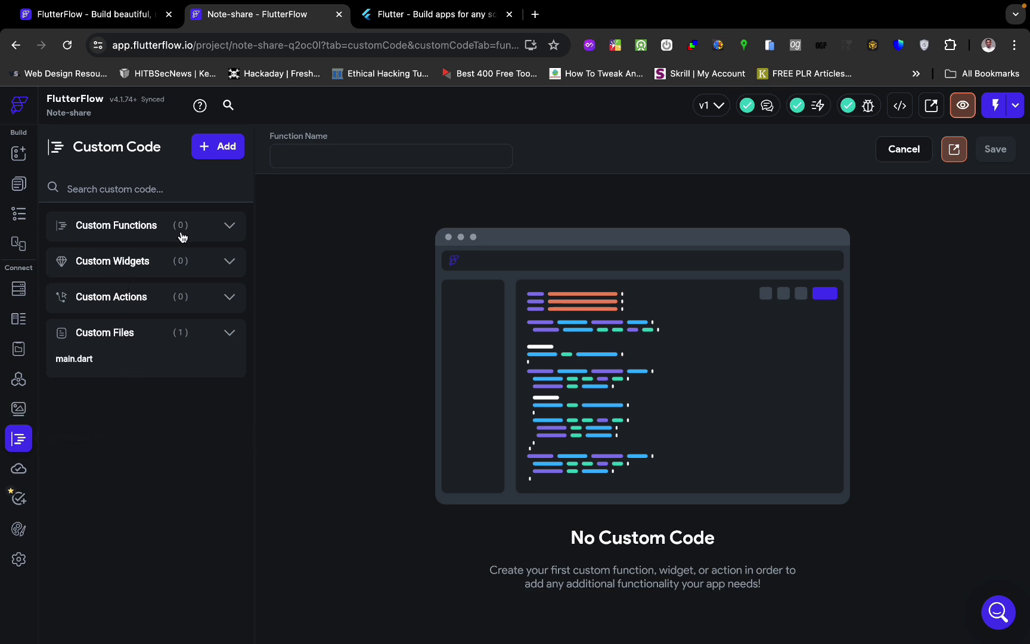
View the main.dart custom file, then open the empty Cloud Functions page
click(118, 371)
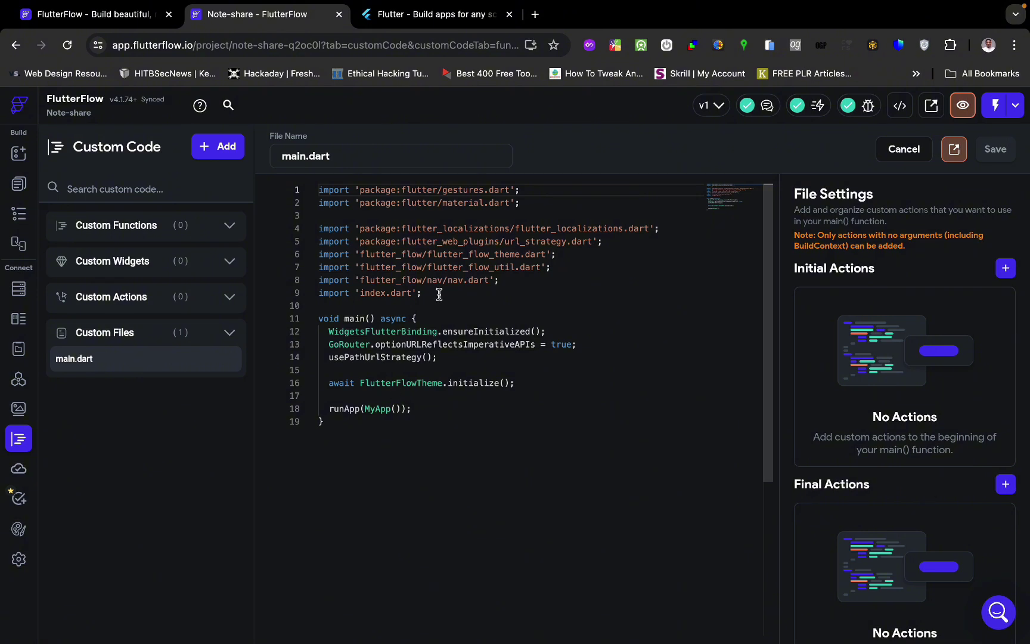
click(429, 317)
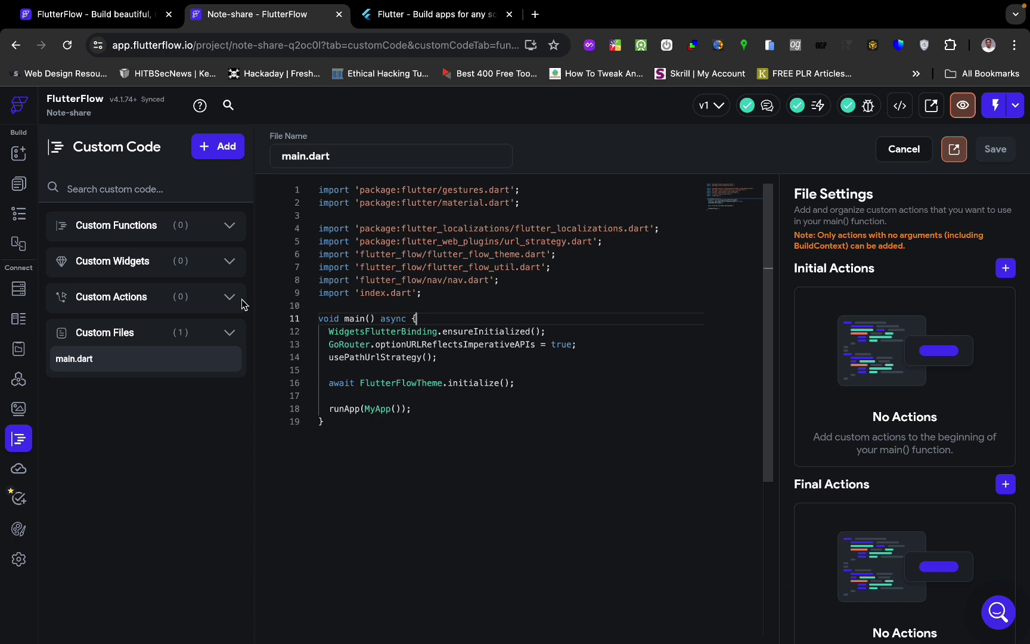
click(18, 469)
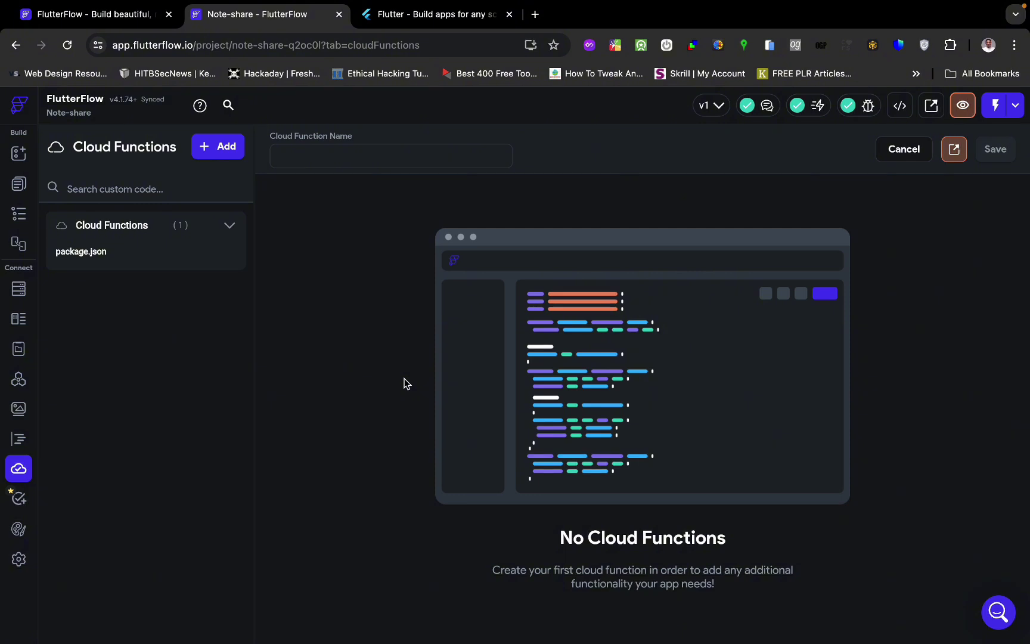
Scroll through Automated Tests, then view the light and dark theme colours
click(23, 500)
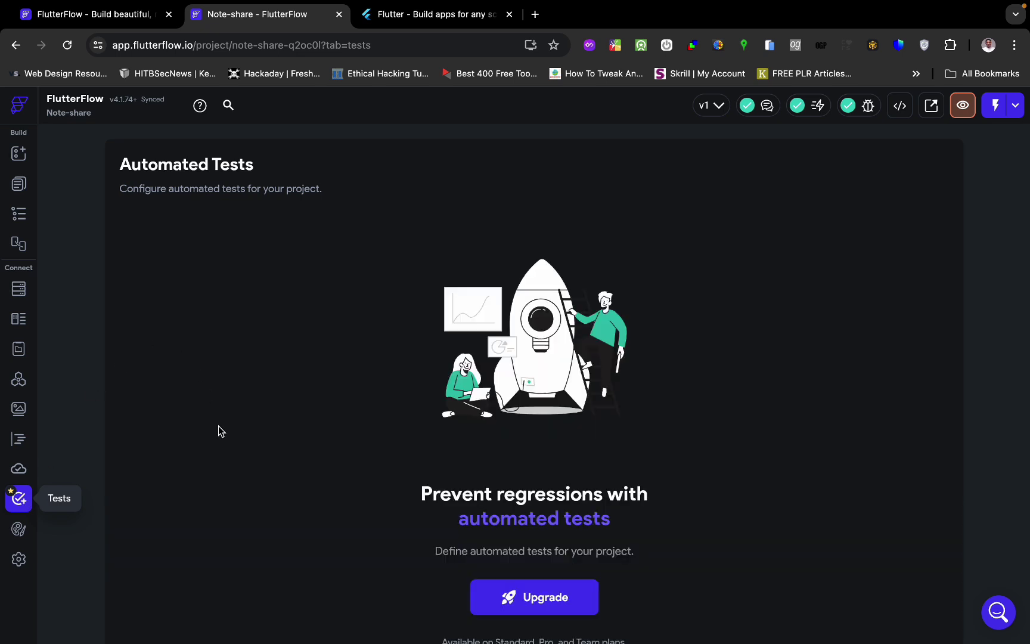
scroll(222, 438, down, 1)
scroll(222, 438, down, 2)
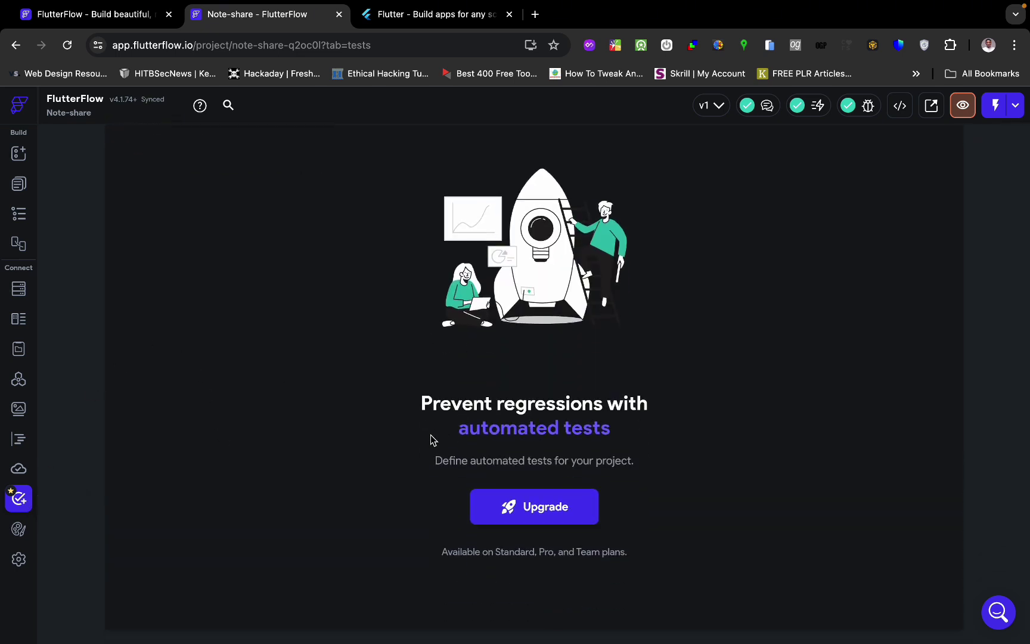
click(21, 532)
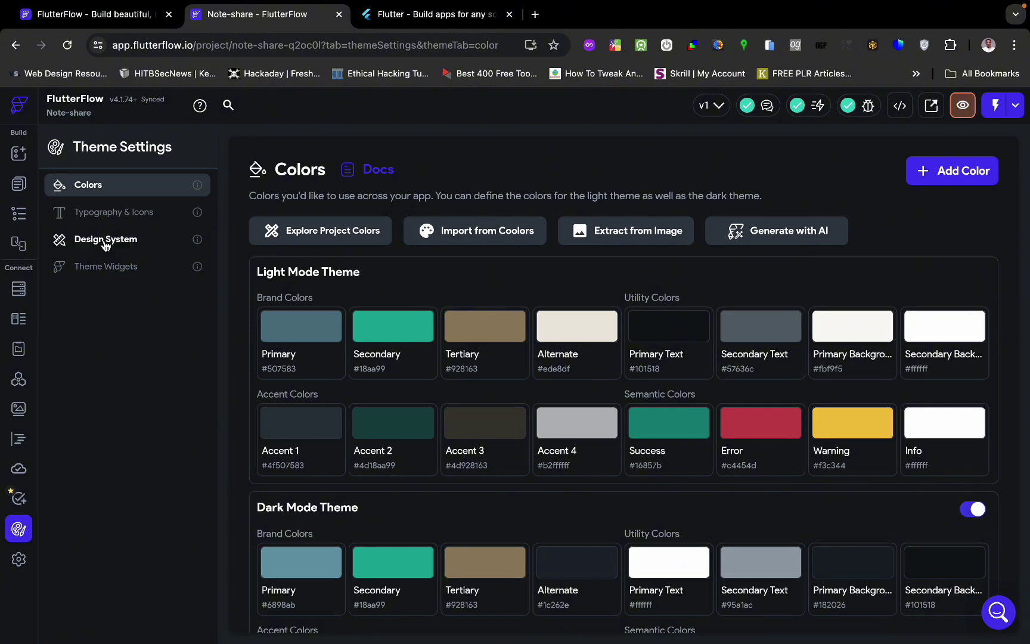
View Typography & Icons, Design System and Theme Widgets, then open App Details
click(139, 218)
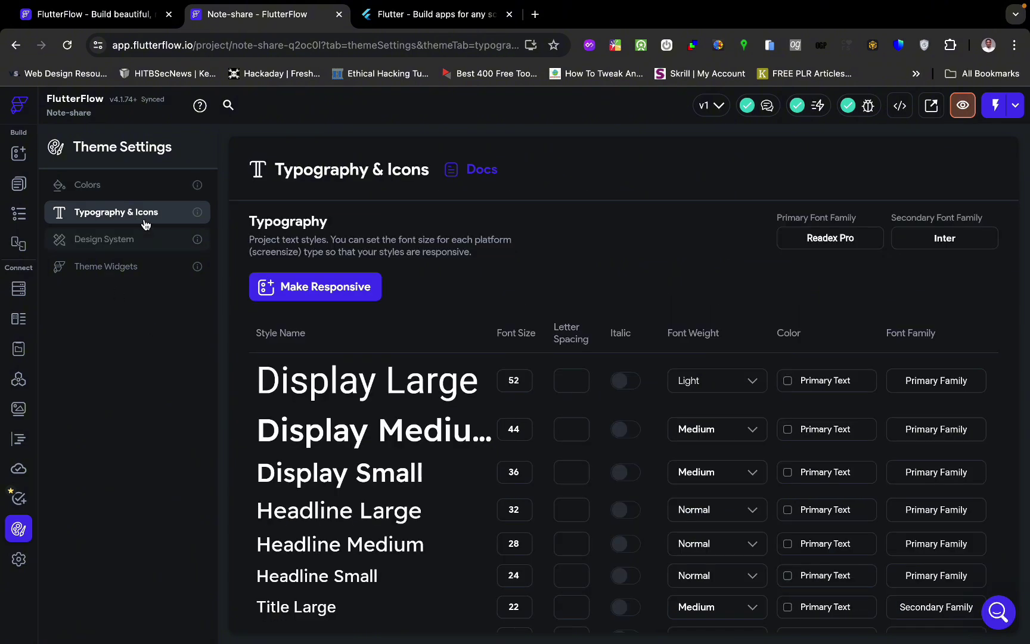
click(144, 241)
click(140, 268)
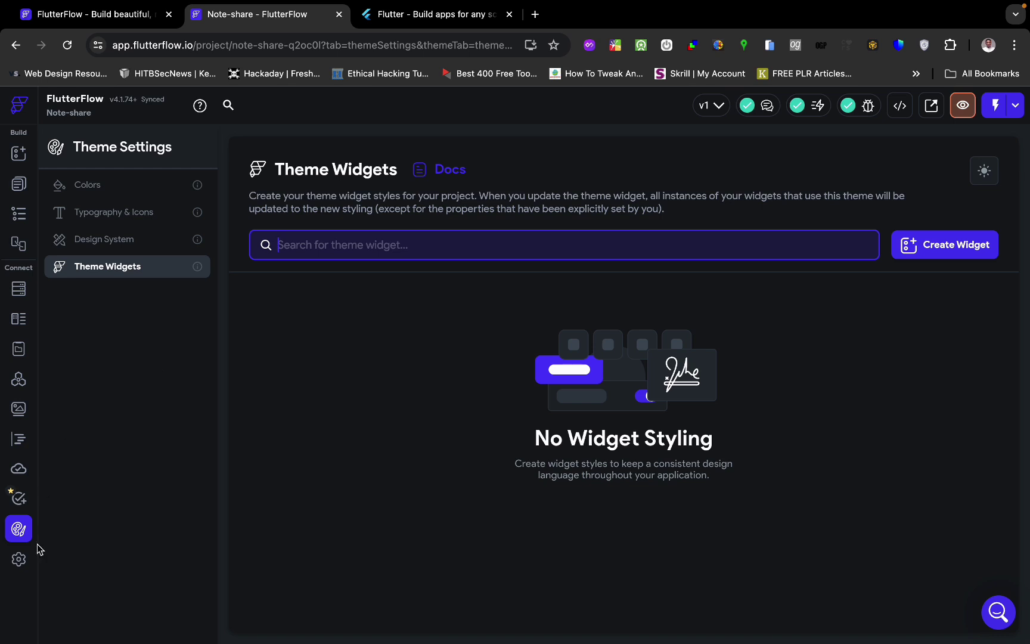
click(18, 558)
Select the project name Note-share and the package name com.mycompany.noteshare to review them
scroll(156, 463, down, 1)
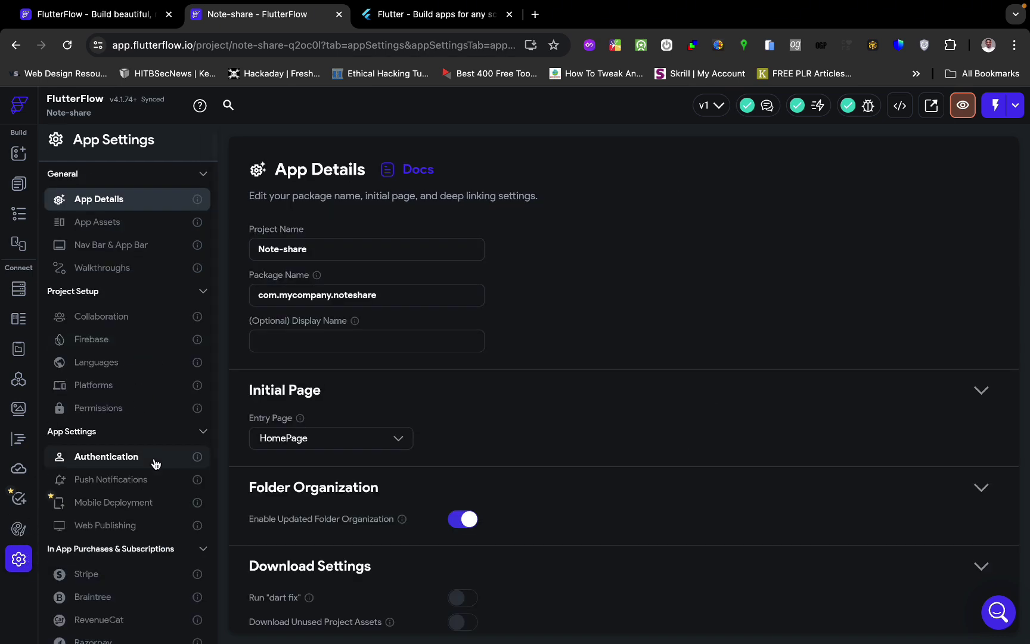
scroll(203, 280, up, 1)
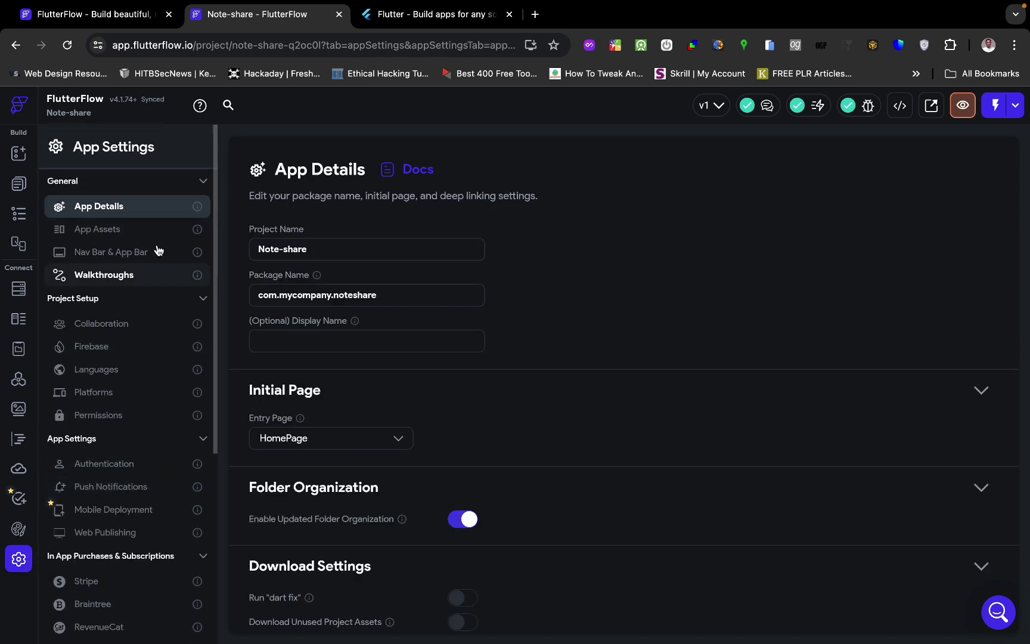
mouse_move(218, 5)
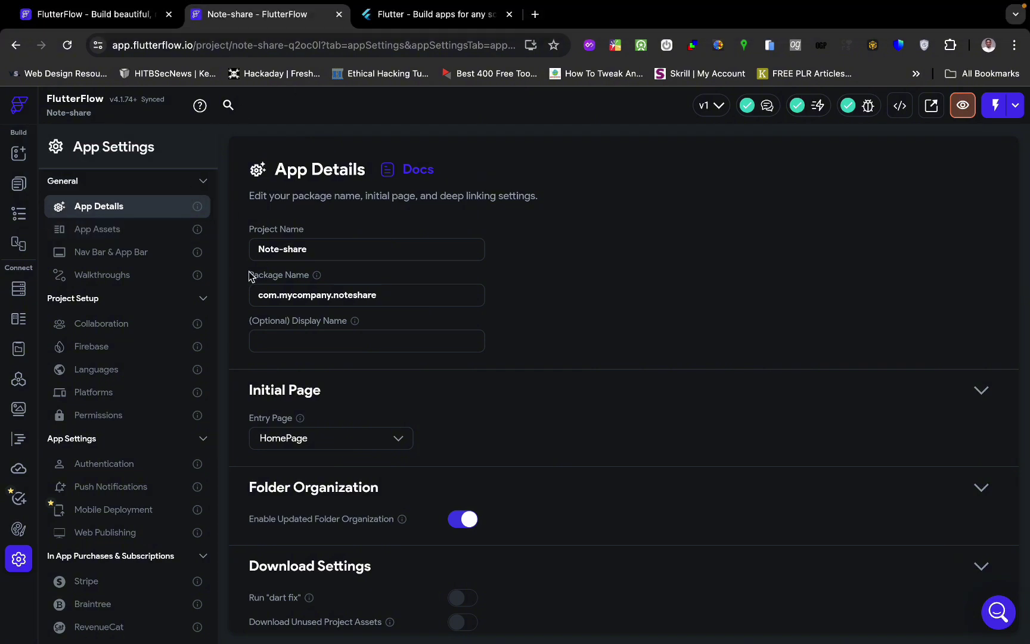
click(314, 255)
triple_click(314, 255)
triple_click(326, 291)
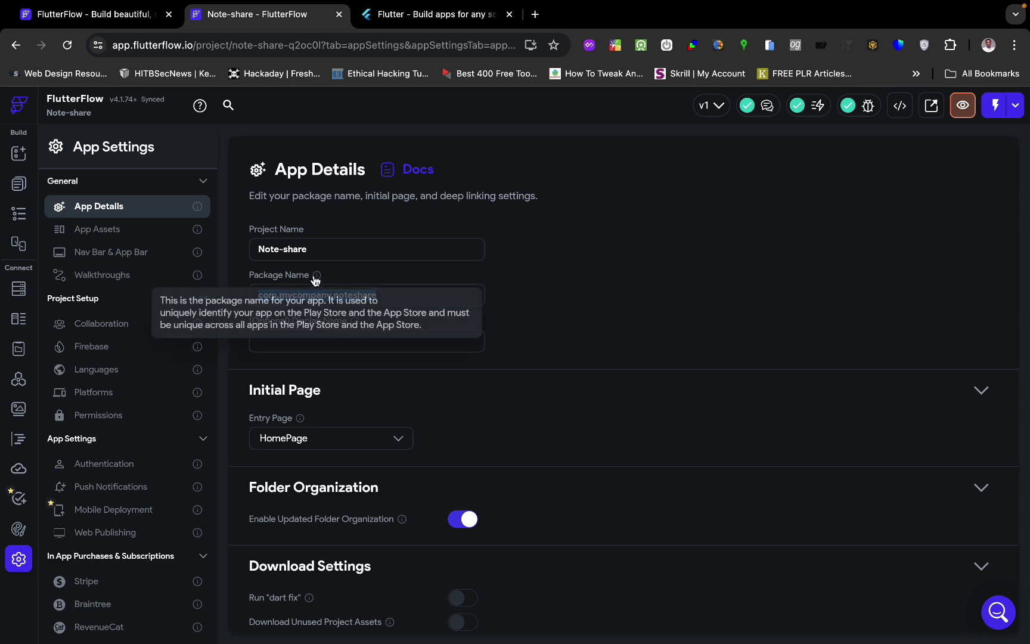
click(492, 387)
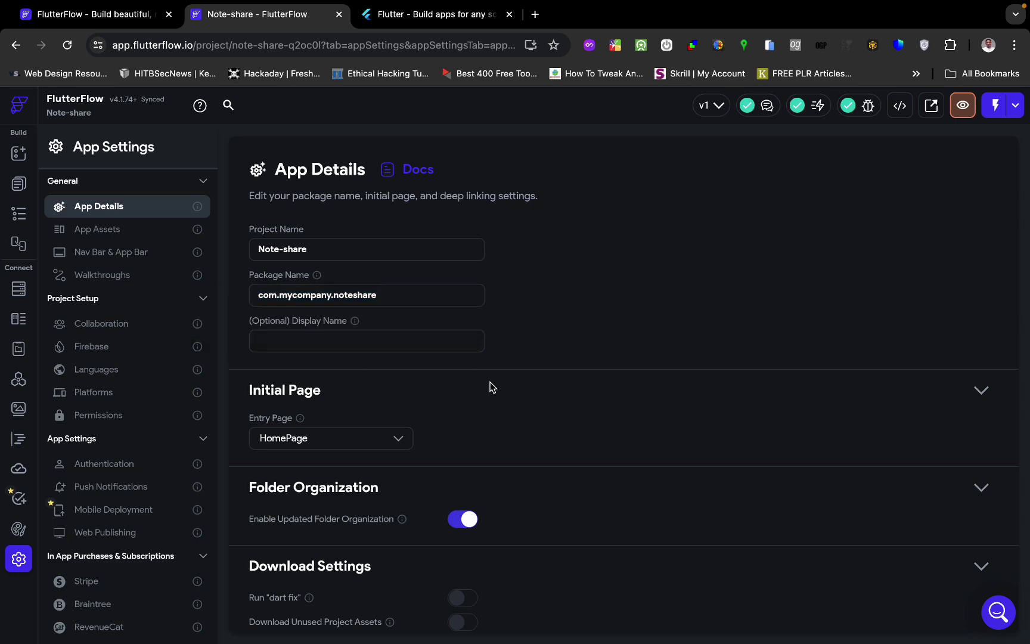
Look at the Entry Page choices, keeping HomePage as the entry page
scroll(492, 387, down, 1)
scroll(493, 386, up, 1)
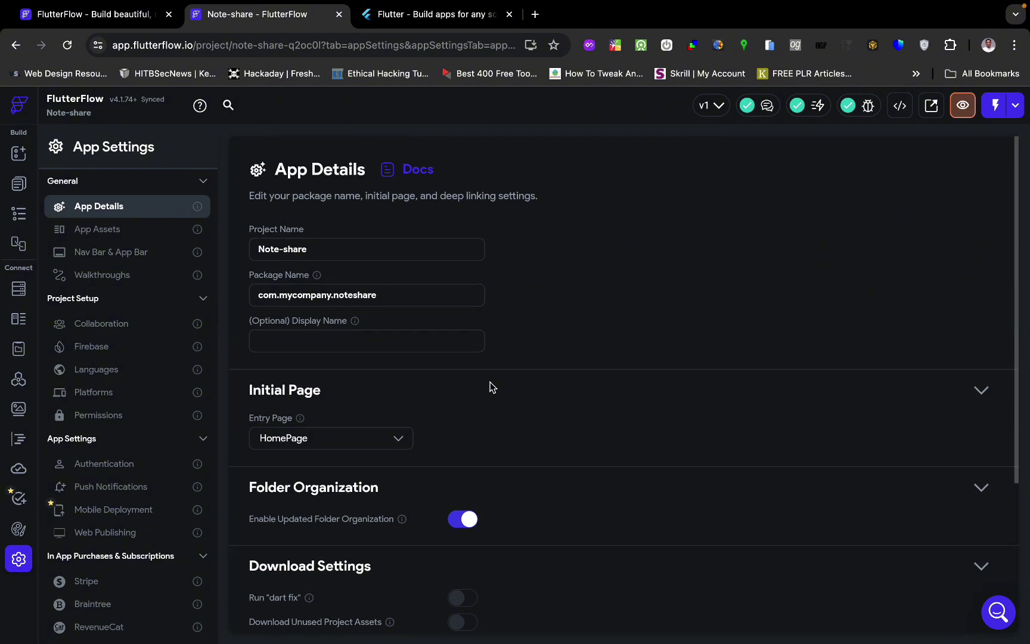
scroll(492, 386, down, 4)
scroll(489, 386, up, 3)
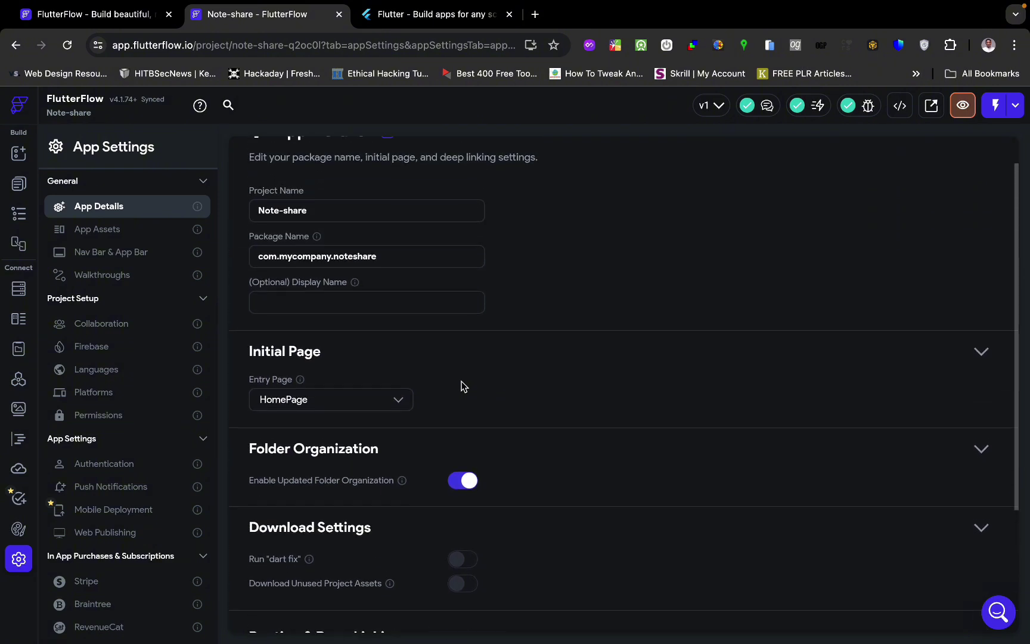
scroll(345, 337, down, 2)
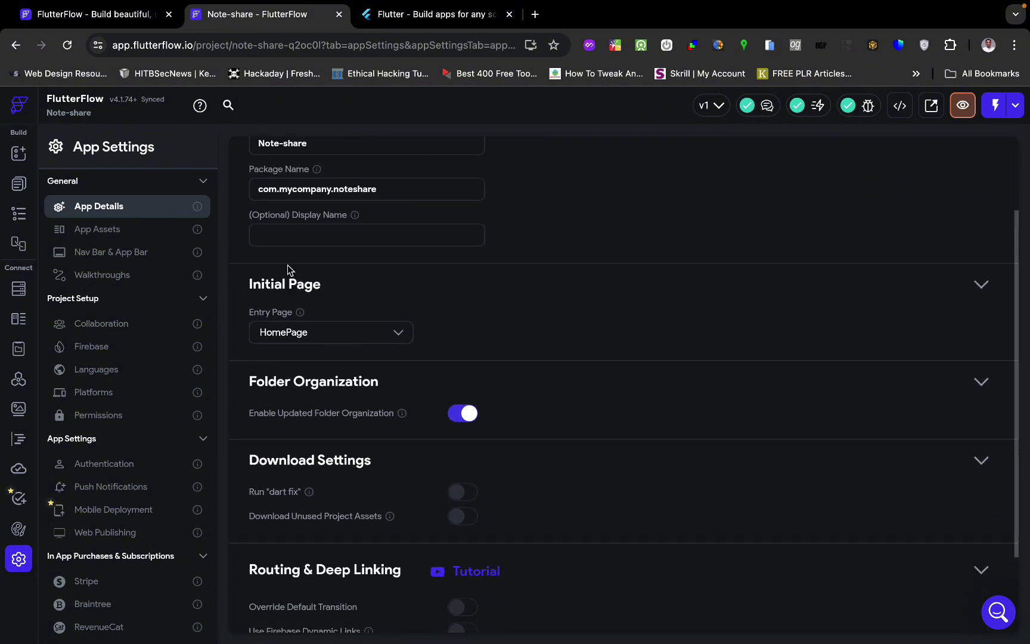
click(325, 331)
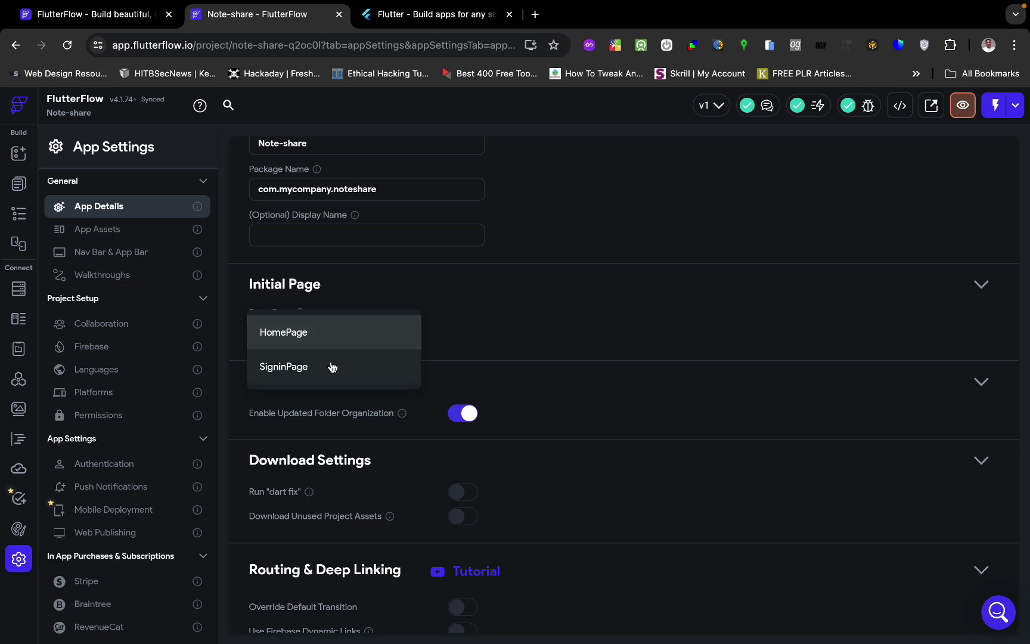
click(387, 282)
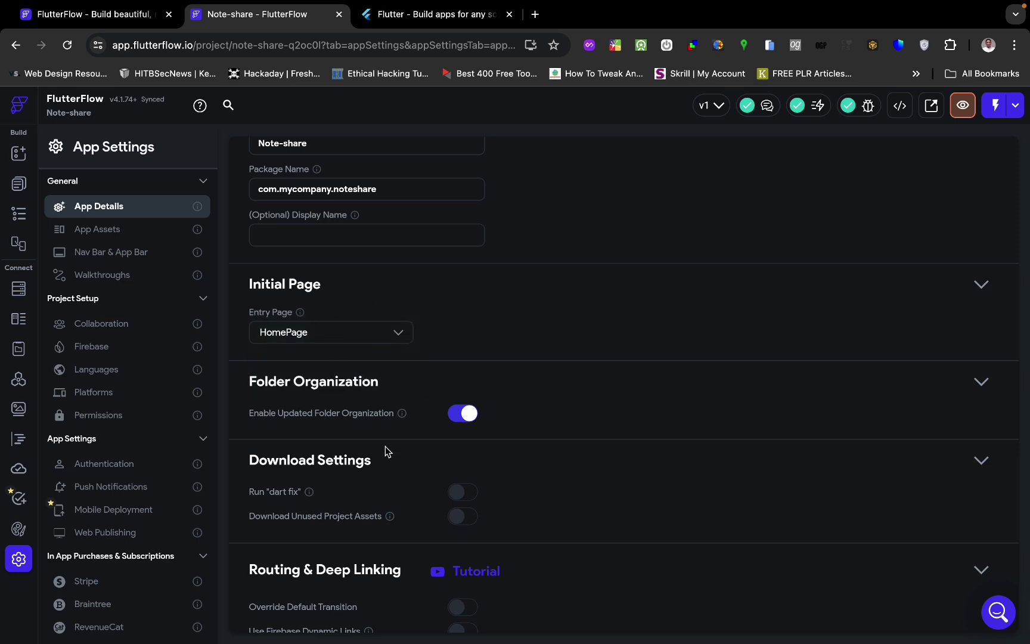
Scroll through the routing details, then bring up the App Assets settings
scroll(385, 446, down, 1)
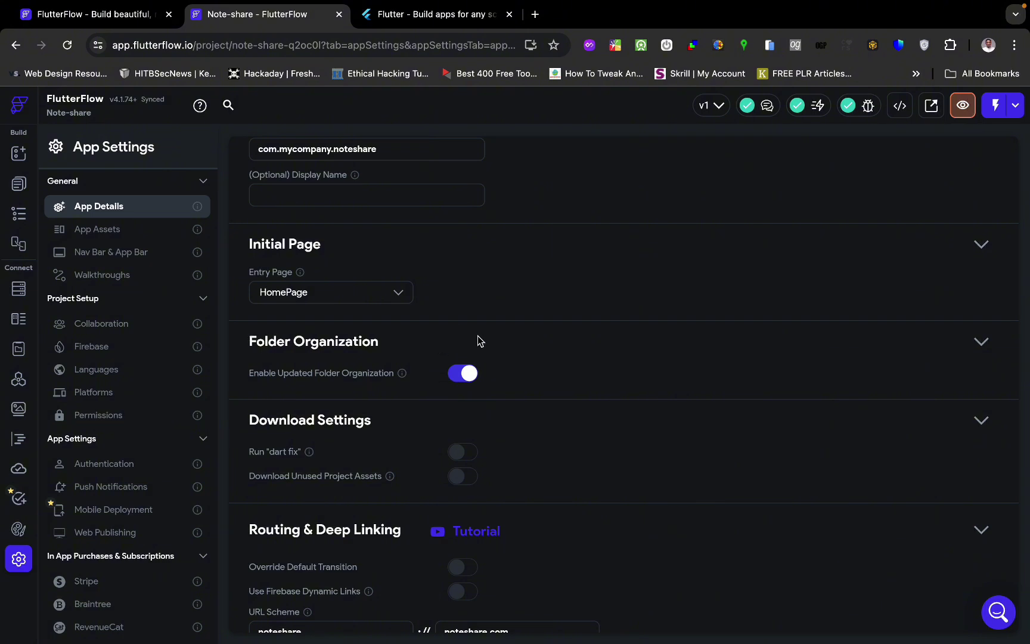
scroll(398, 401, down, 1)
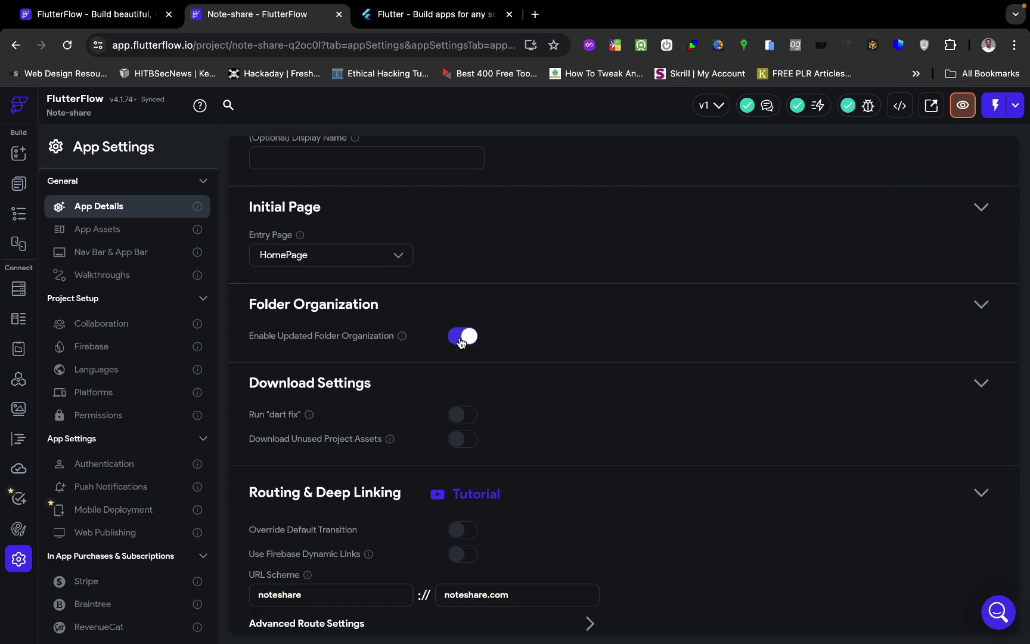
scroll(360, 436, down, 1)
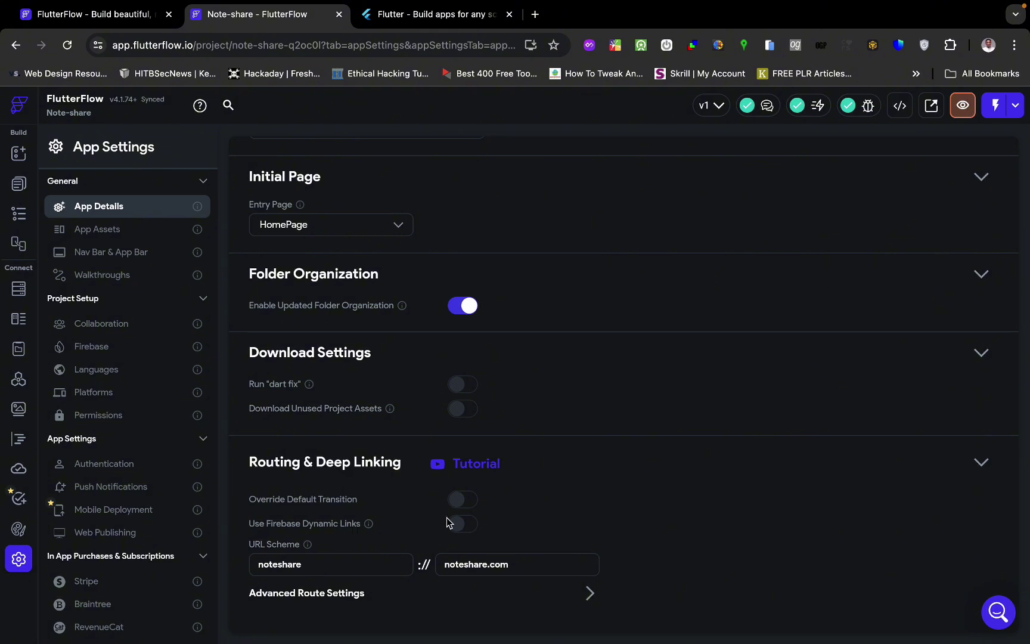
scroll(459, 545, up, 2)
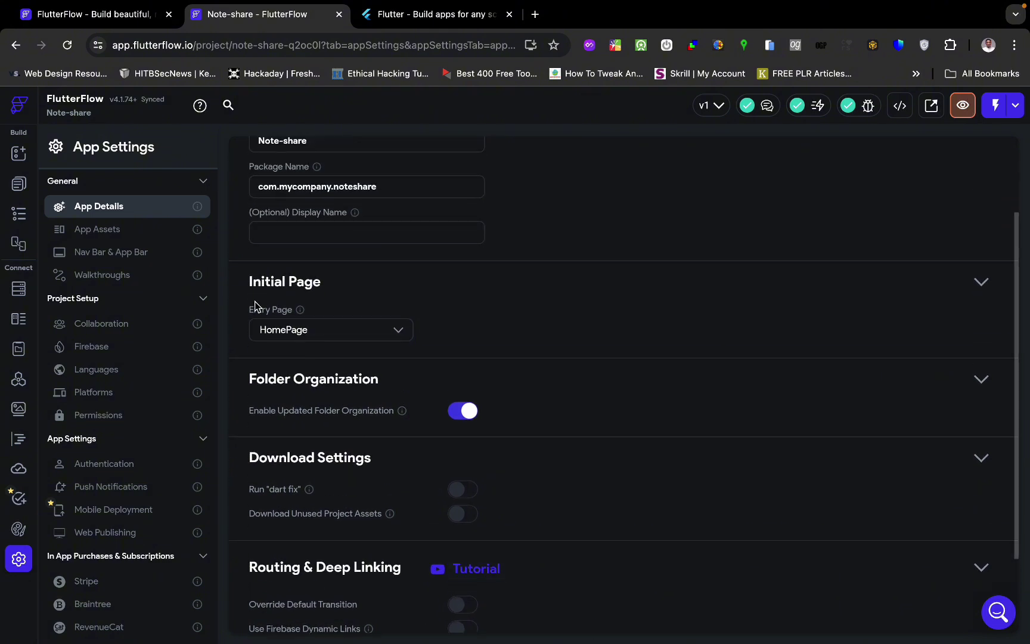
click(146, 234)
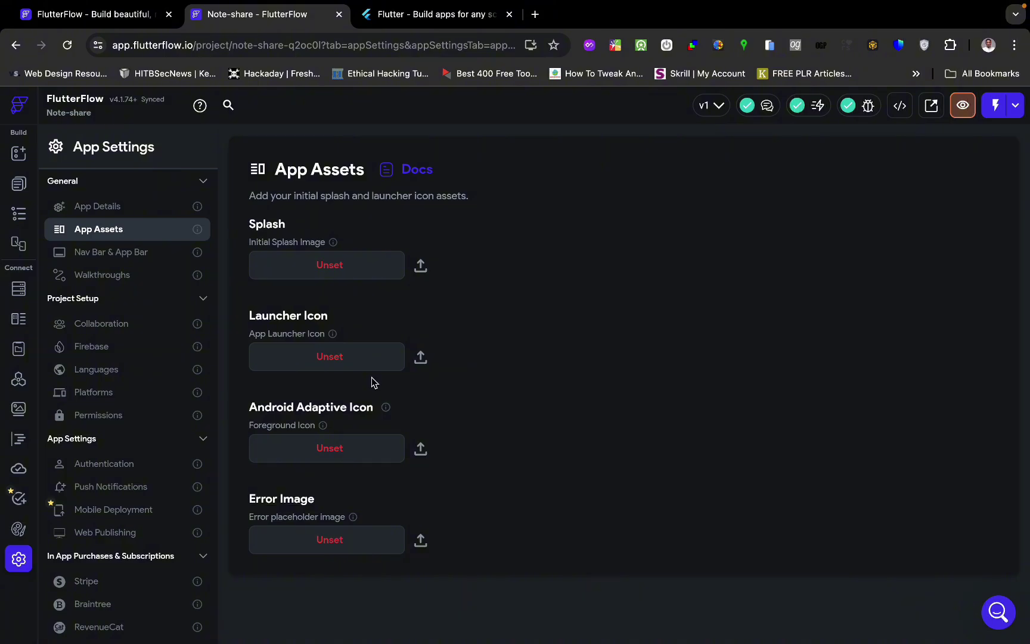
key(F4)
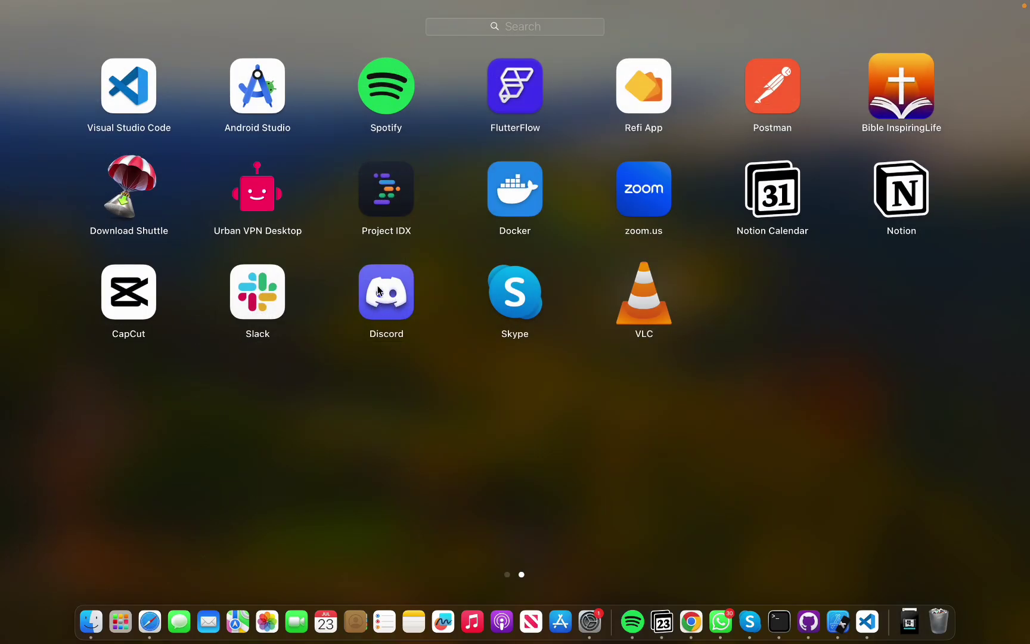
click(419, 416)
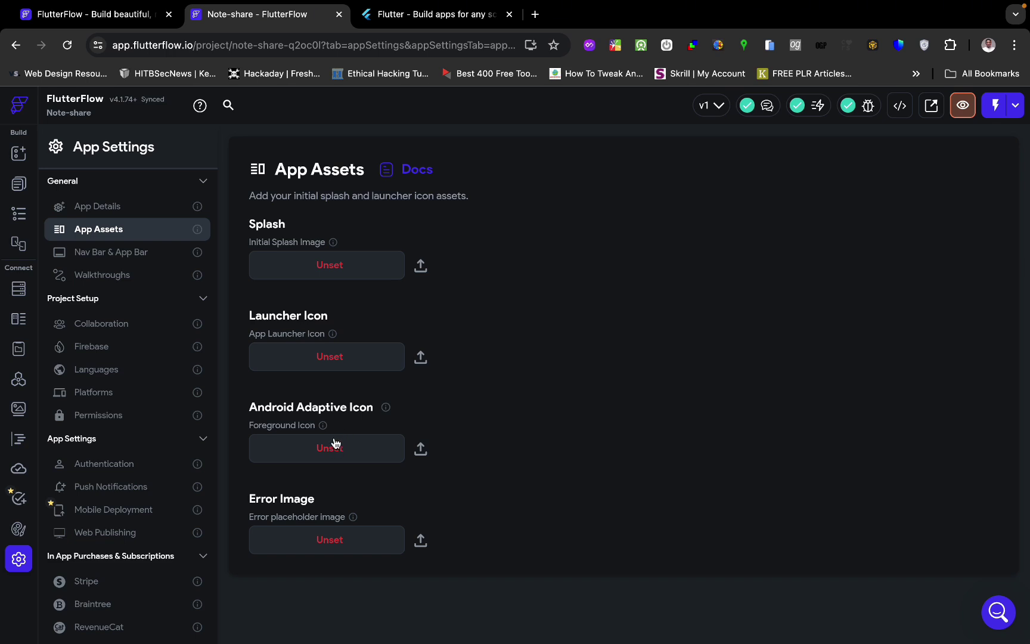
Try the Back Button app bar, keep Large Header, then view the Walkthroughs page
mouse_move(324, 426)
mouse_move(386, 409)
click(135, 252)
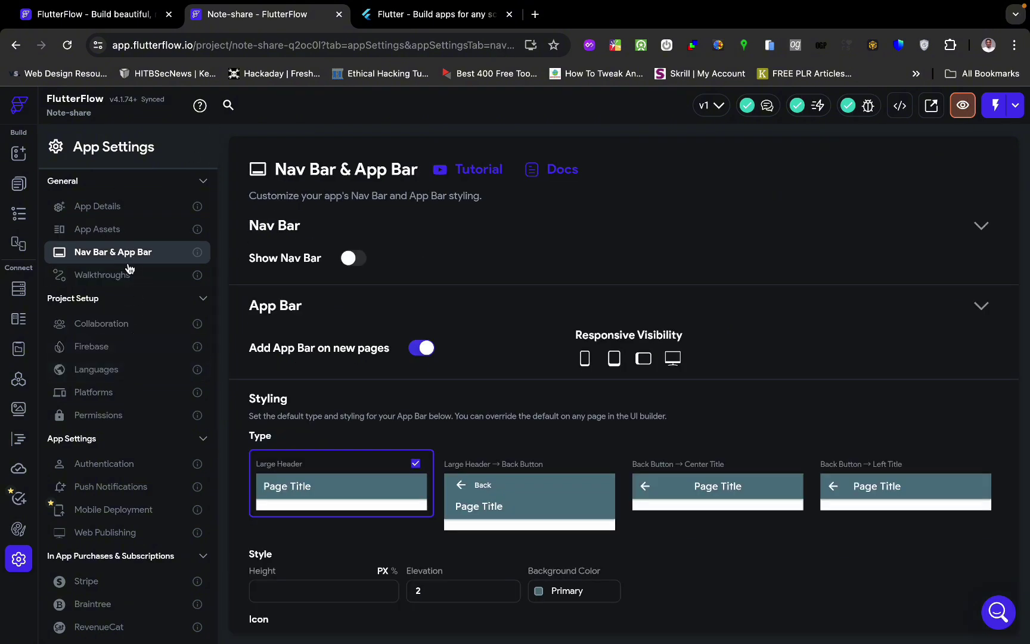
scroll(358, 433, down, 2)
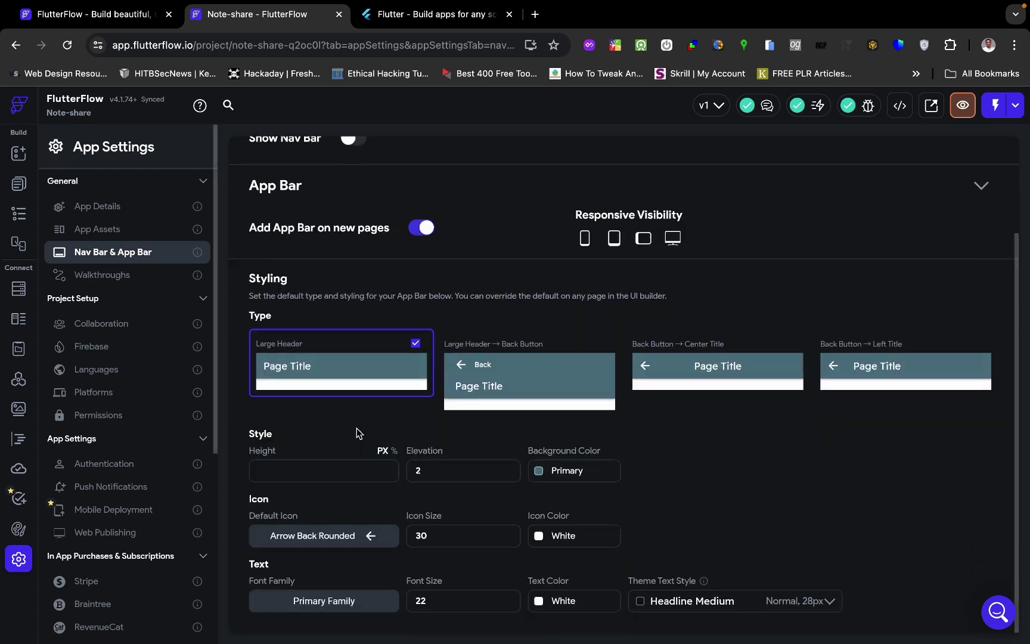
scroll(503, 438, up, 1)
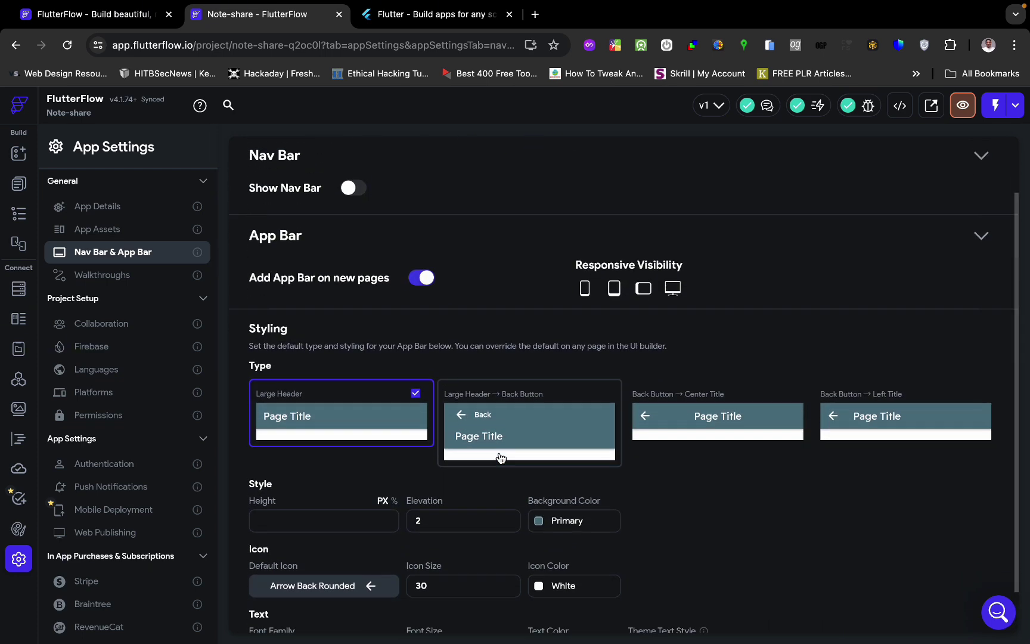
scroll(489, 505, down, 1)
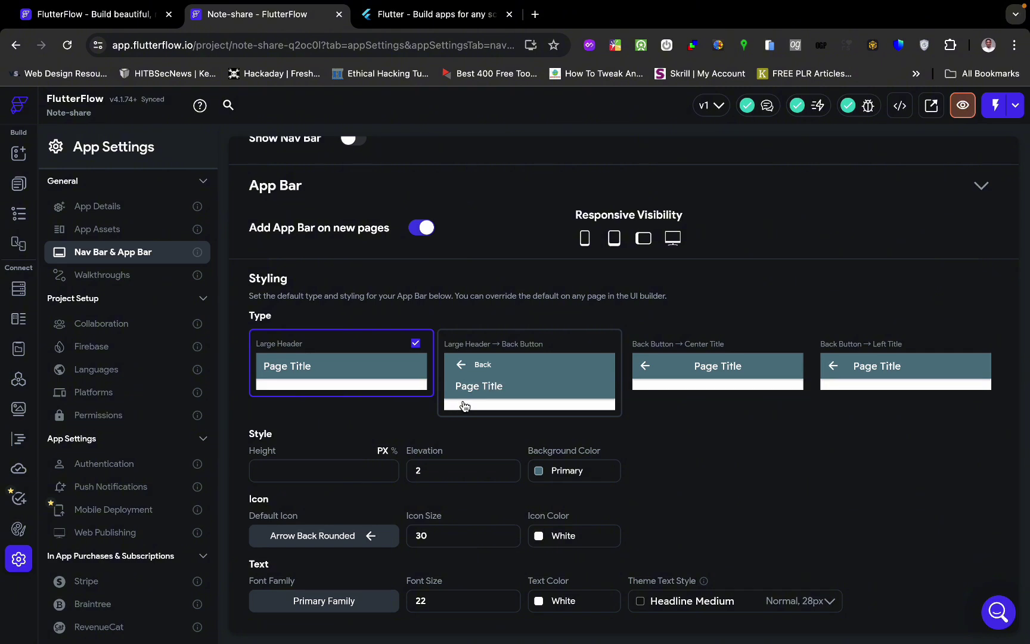
click(466, 380)
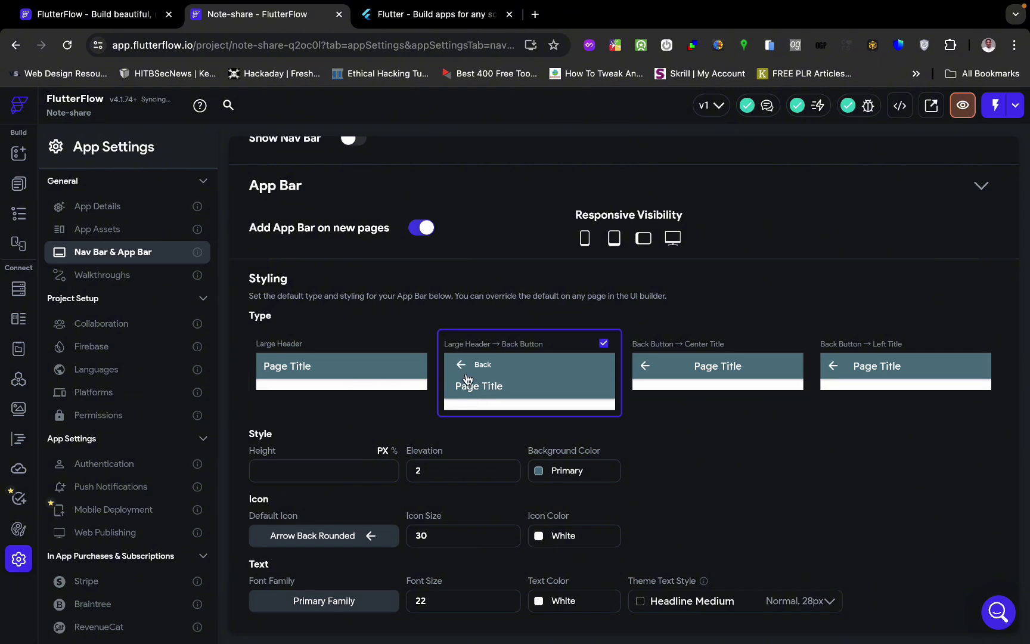
click(334, 396)
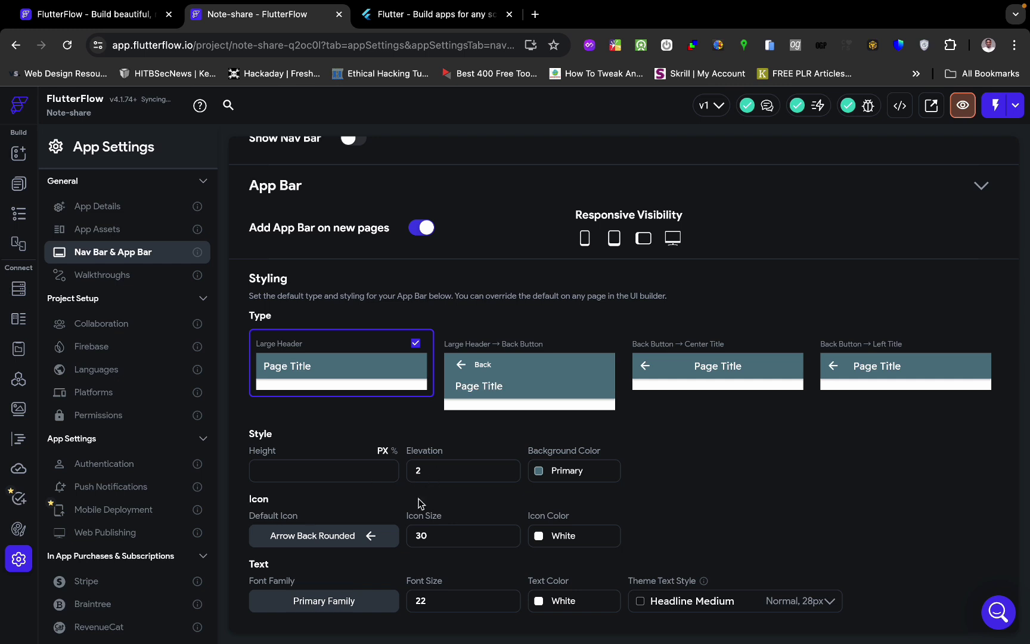
click(141, 275)
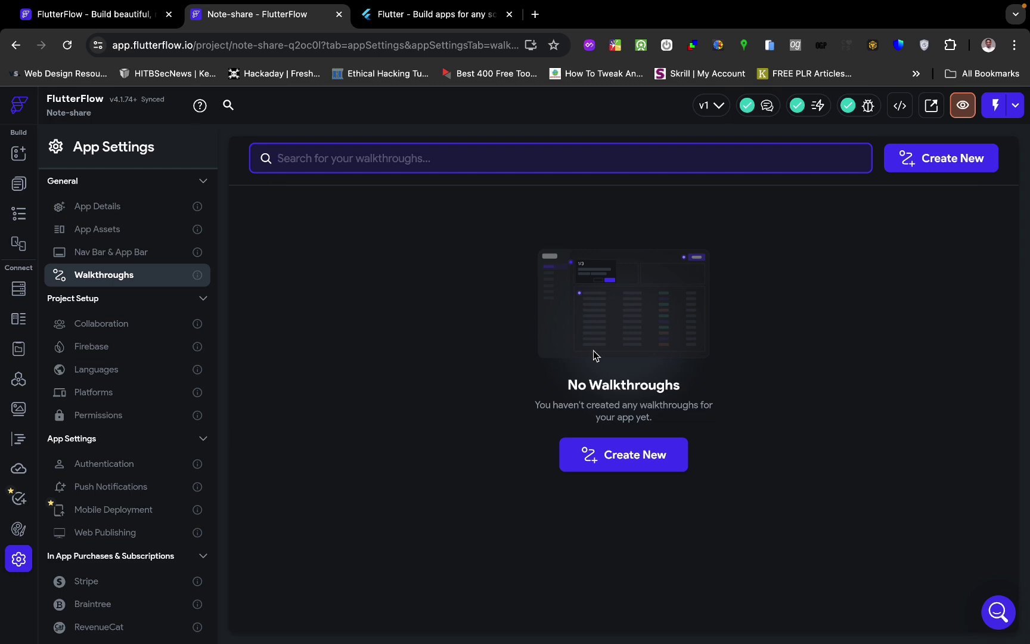
Browse Collaboration, Firebase and Languages settings, ending on Platforms with Android and iOS enabled
click(126, 324)
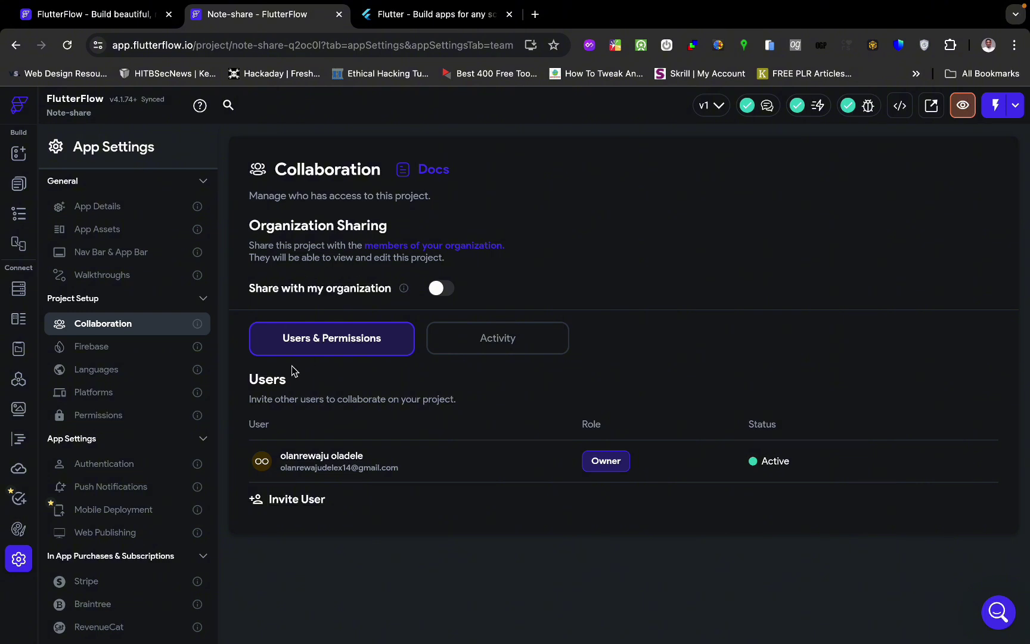
click(128, 356)
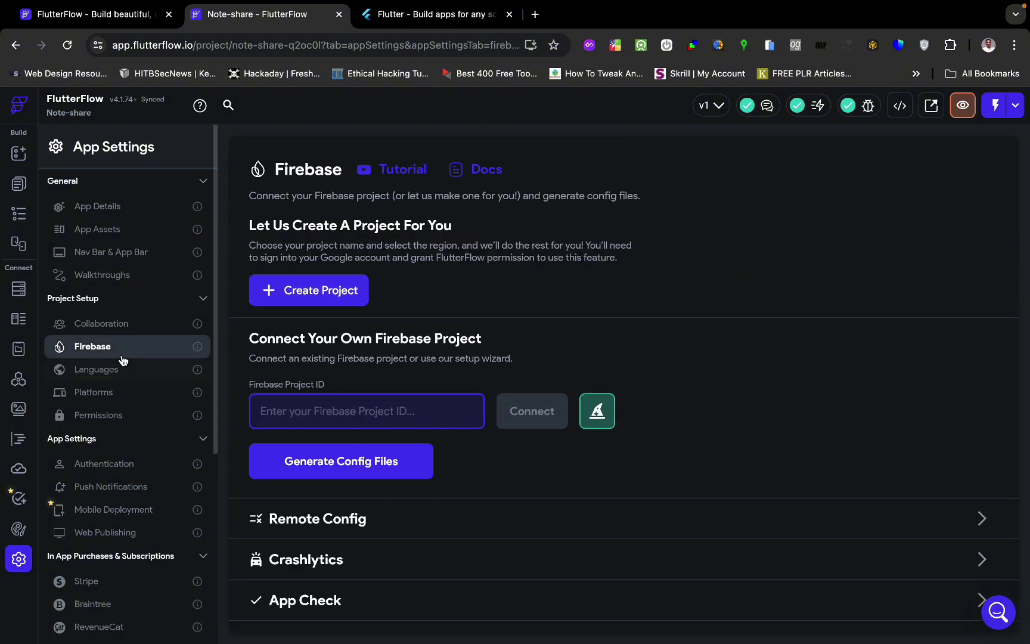
click(128, 372)
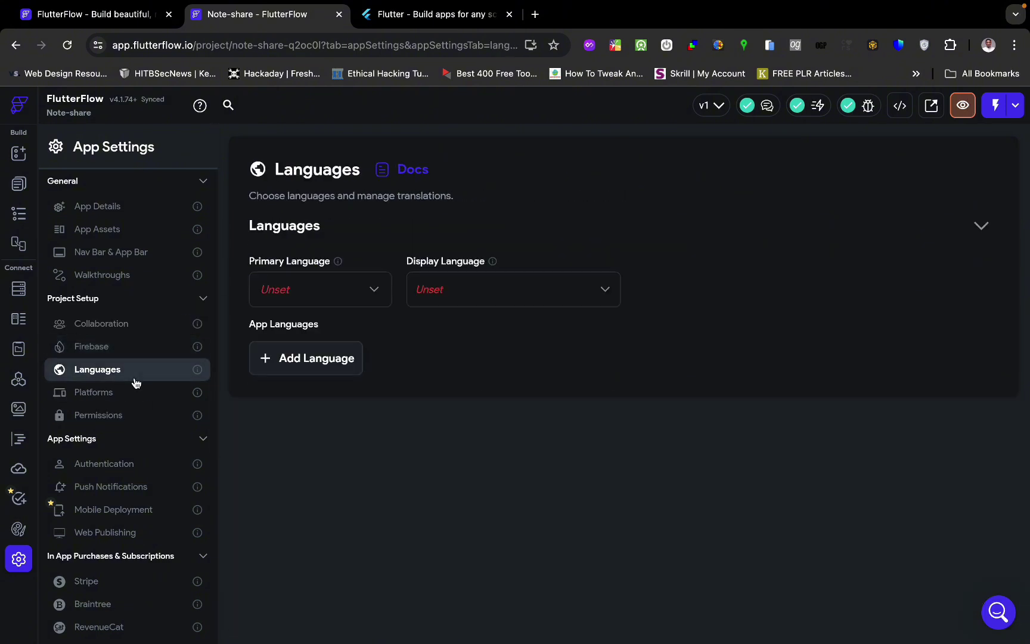
click(329, 289)
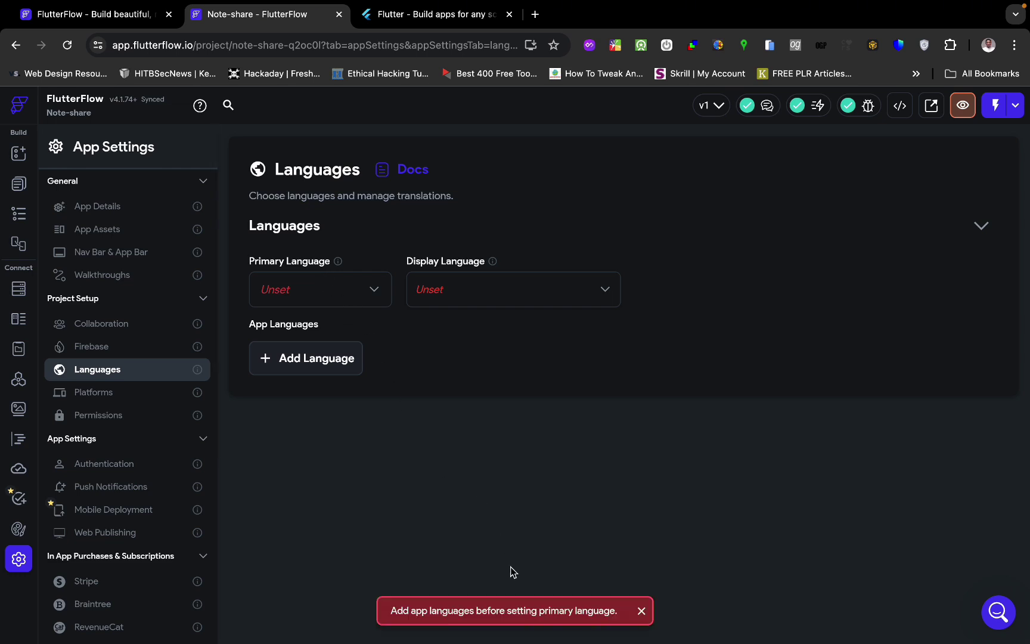
click(127, 394)
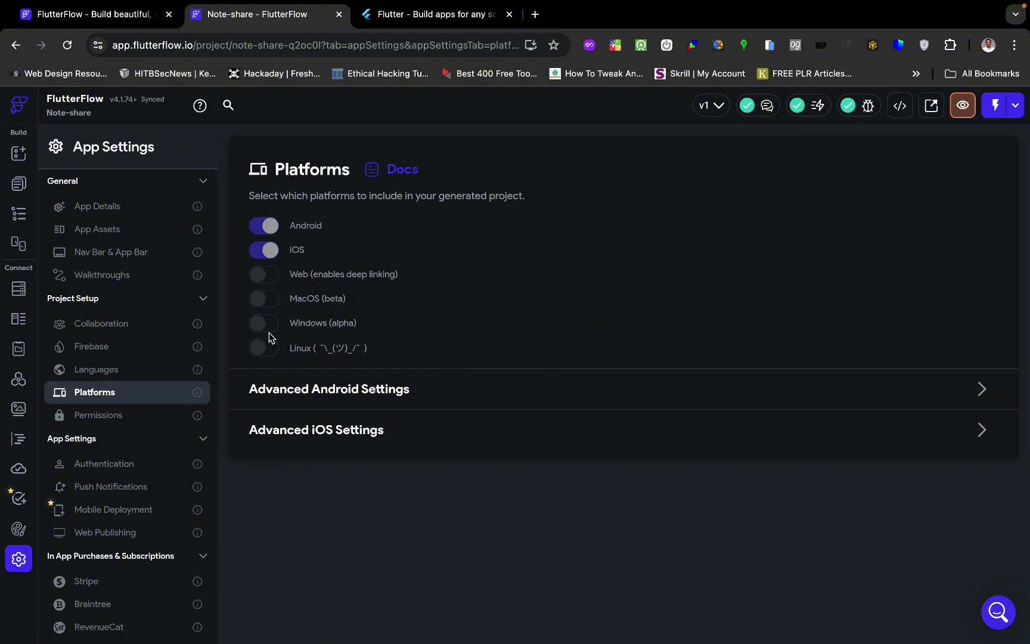
On the Permissions page, click into the Bluetooth and Camera message fields without changing them
click(108, 424)
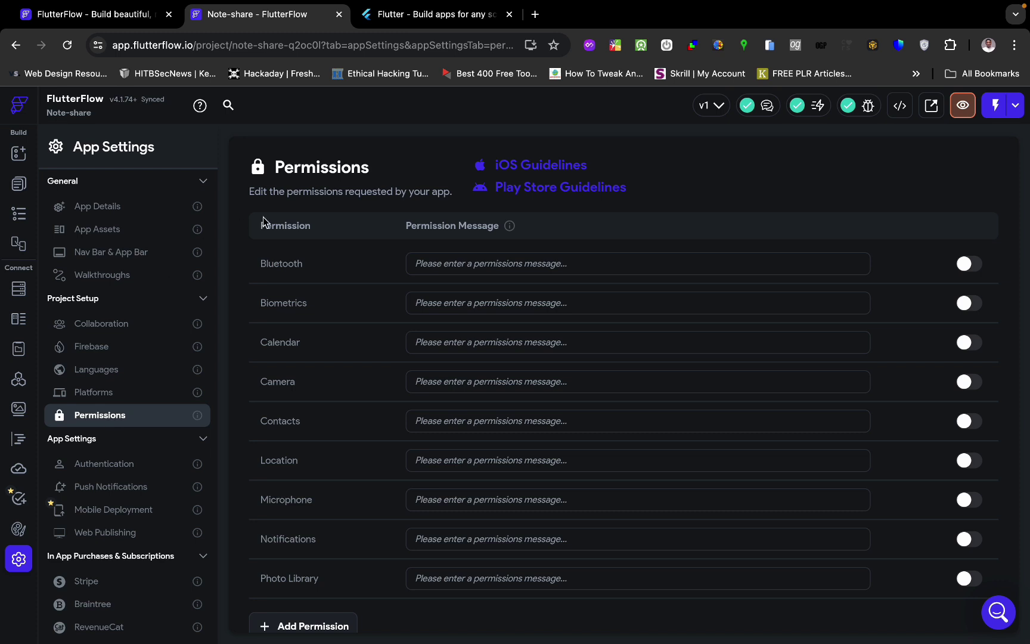
scroll(325, 298, down, 1)
click(450, 236)
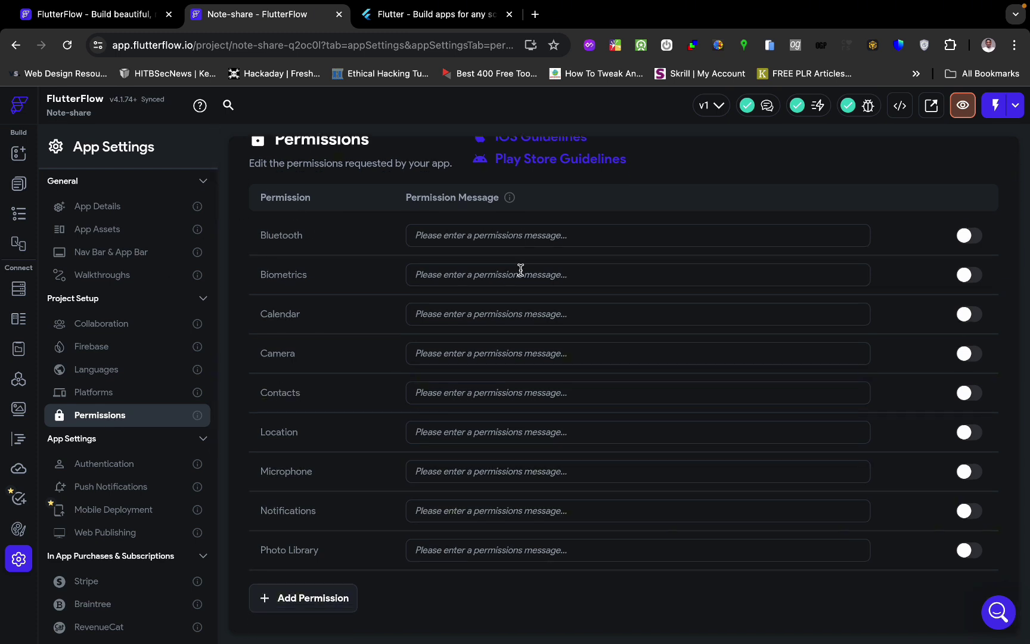
scroll(521, 269, up, 1)
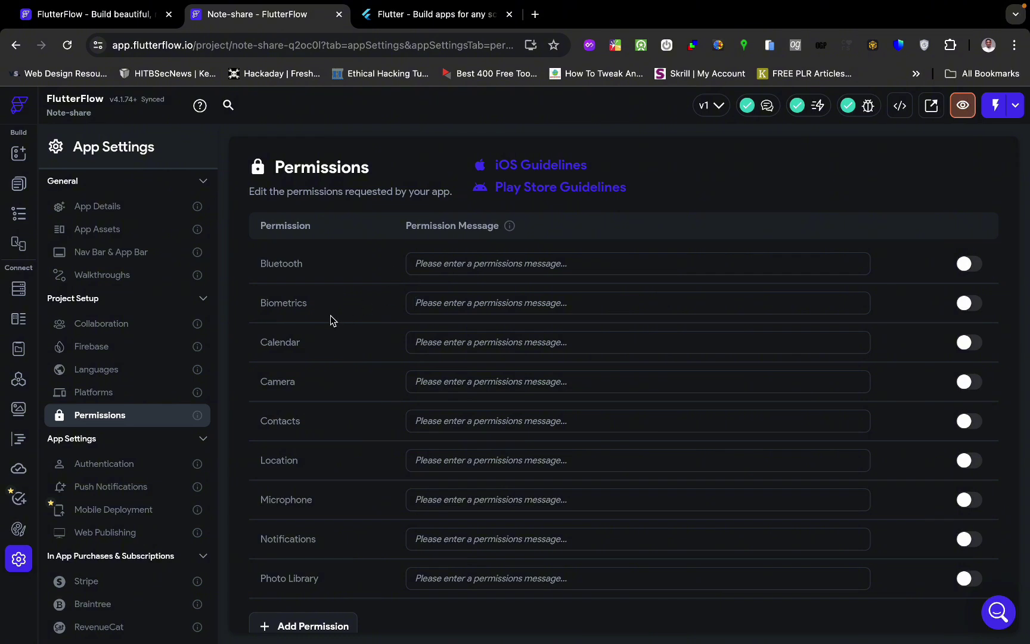
scroll(437, 432, down, 1)
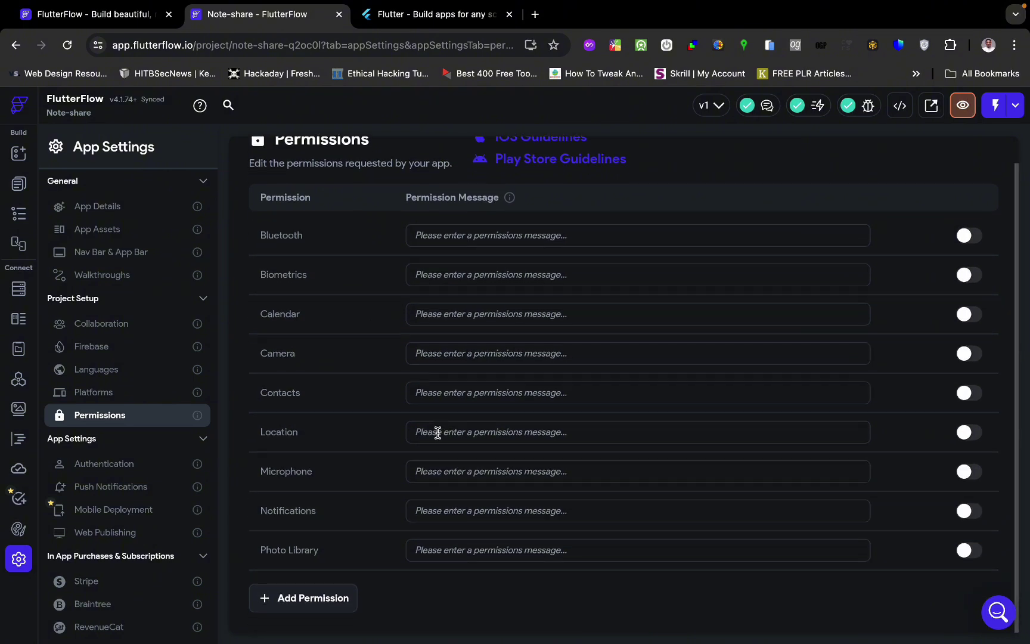
click(489, 356)
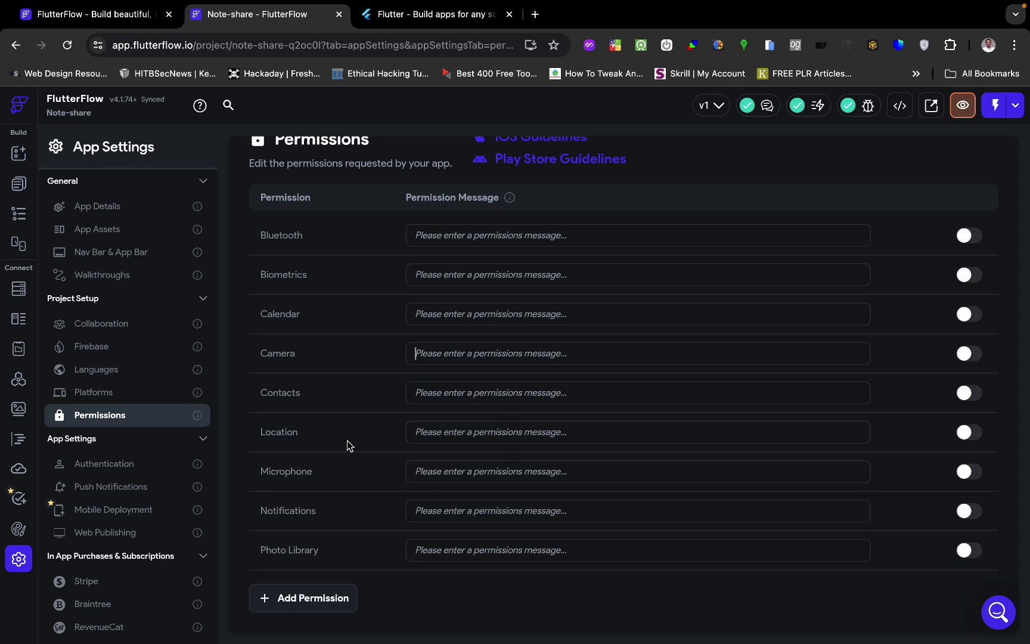
scroll(351, 525, up, 1)
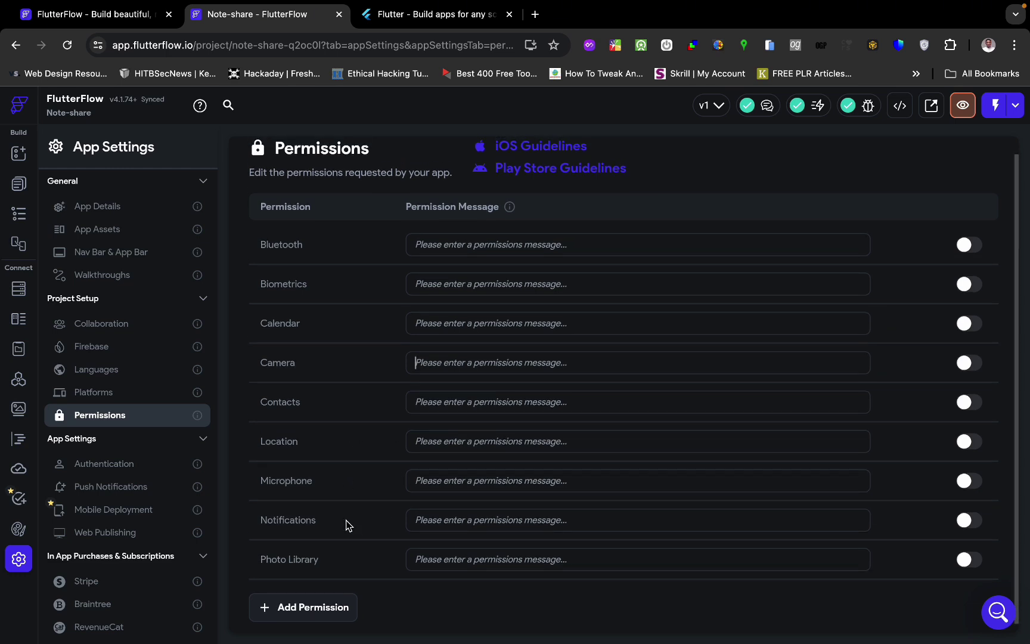
scroll(122, 405, down, 3)
Enable authentication, inspect the Authentication Type choices without picking one, then switch it off
click(127, 372)
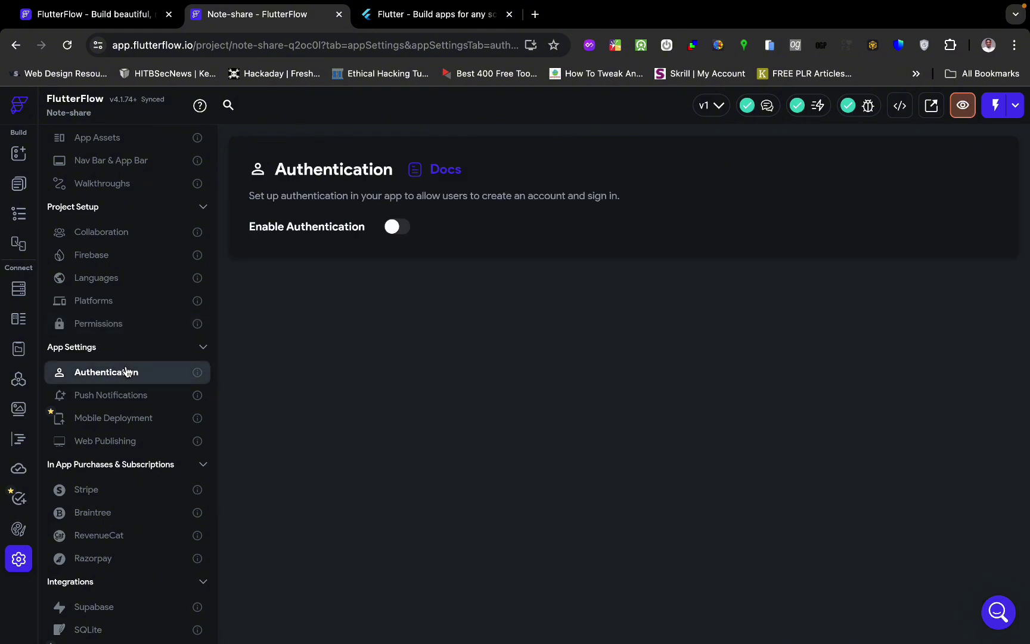
click(401, 227)
click(319, 280)
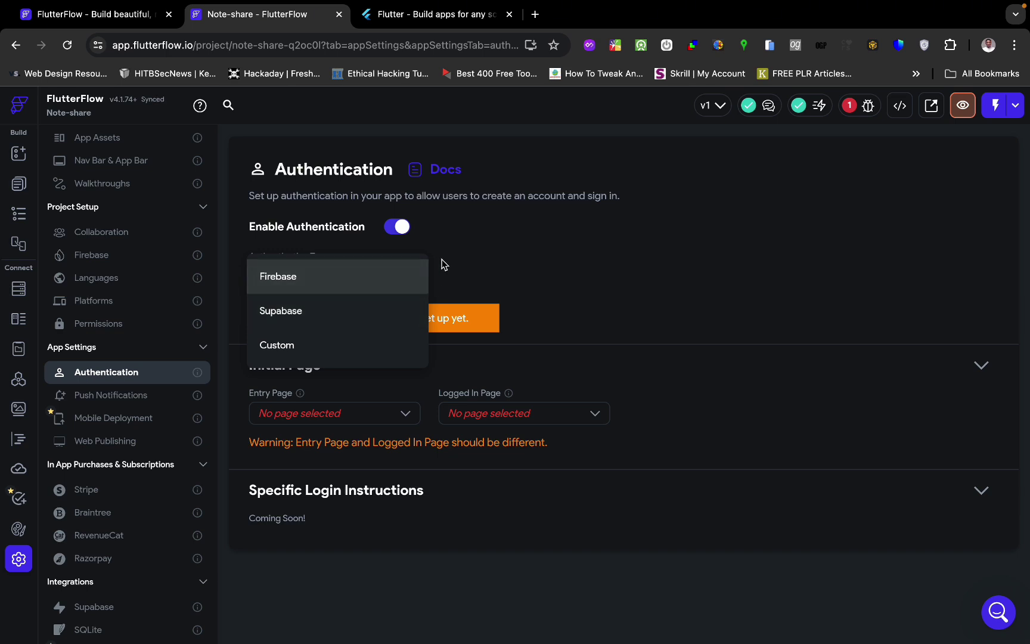
click(339, 277)
click(339, 276)
click(423, 255)
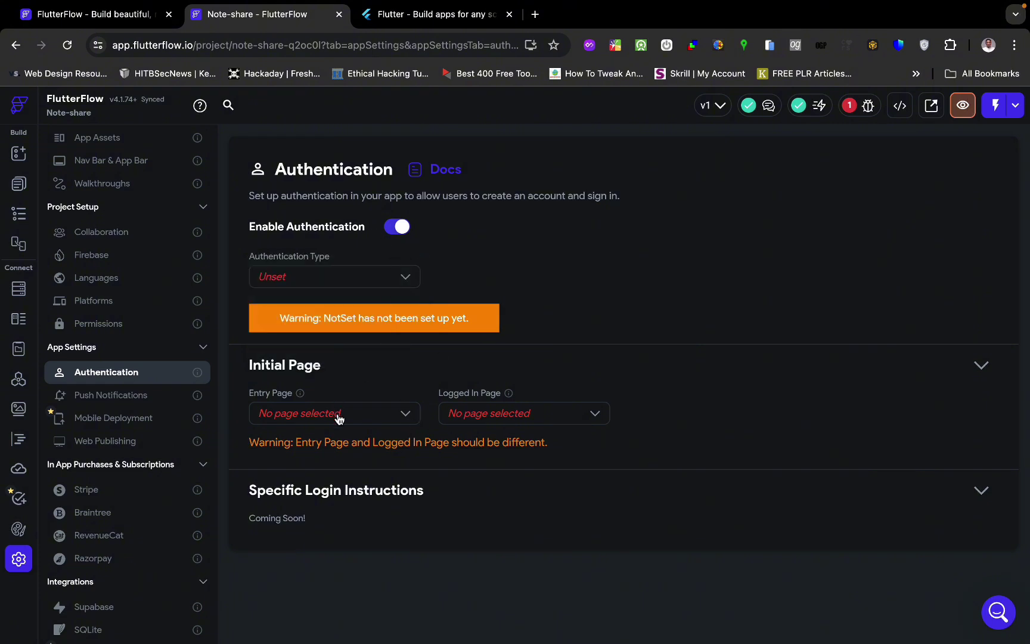
click(395, 231)
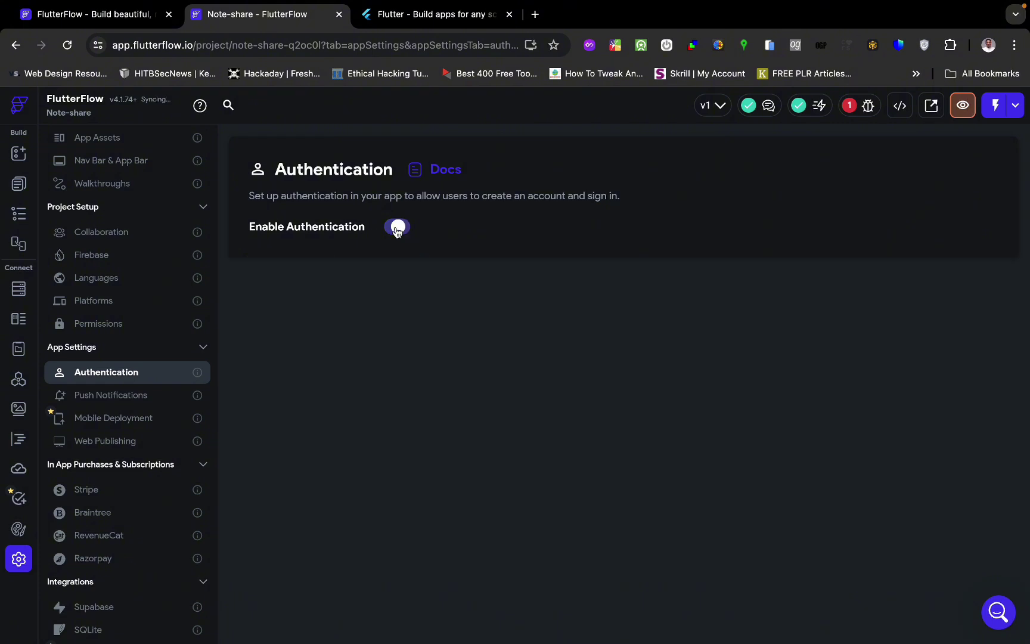
Browse Push Notifications, Mobile Deployment and Web Publishing, ending on the Supabase integration page
click(136, 403)
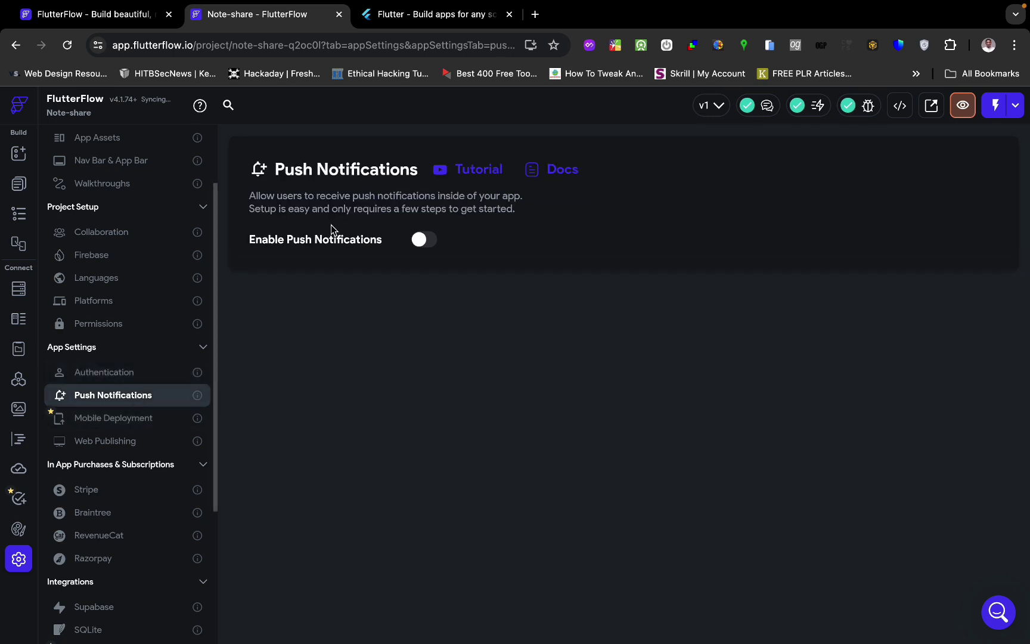
click(113, 421)
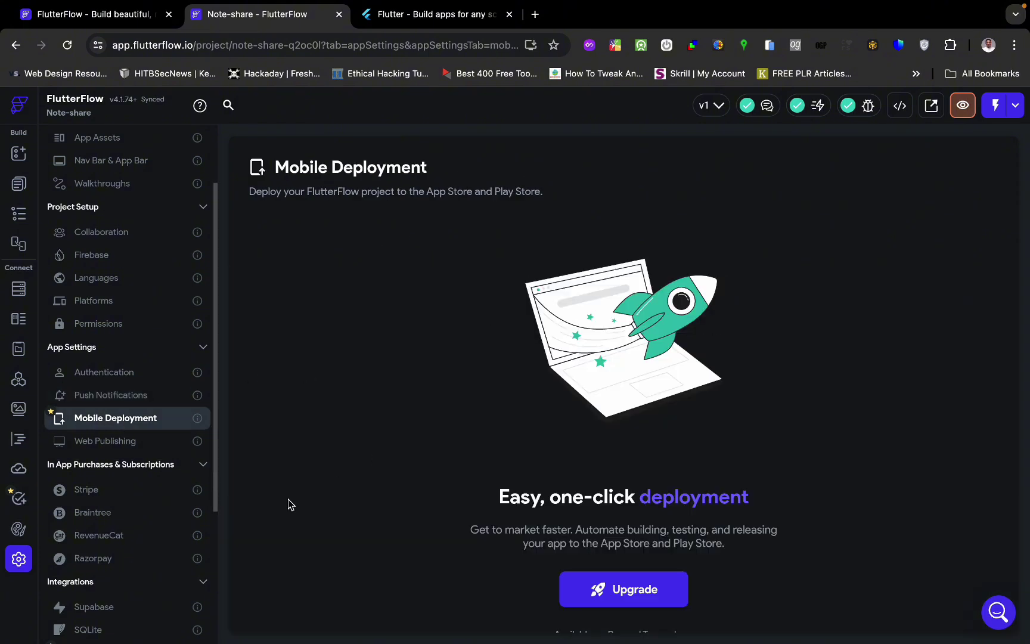
click(138, 444)
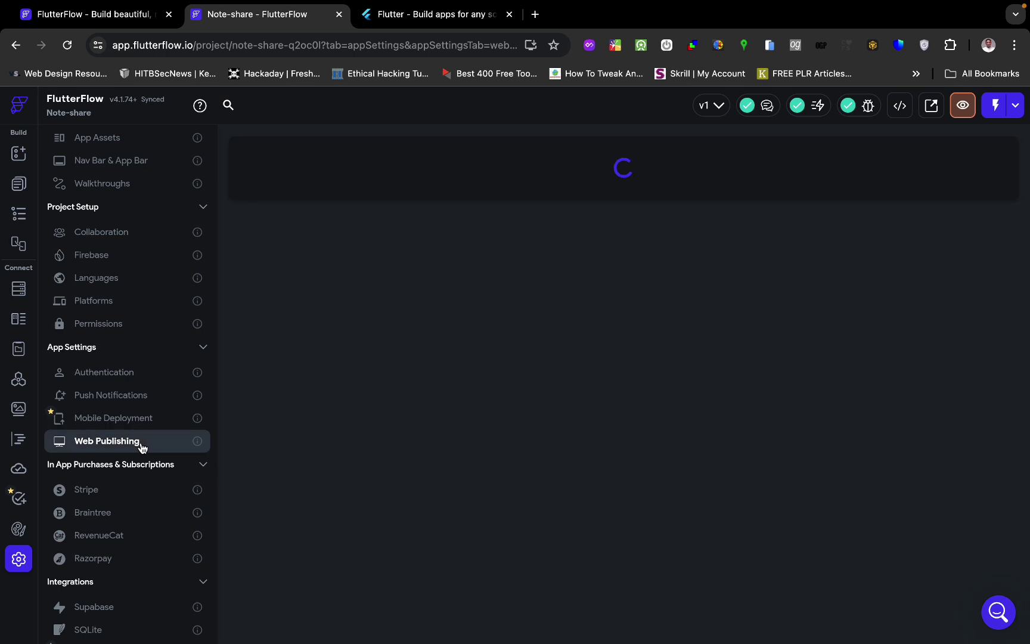
scroll(135, 512, down, 1)
scroll(135, 516, down, 3)
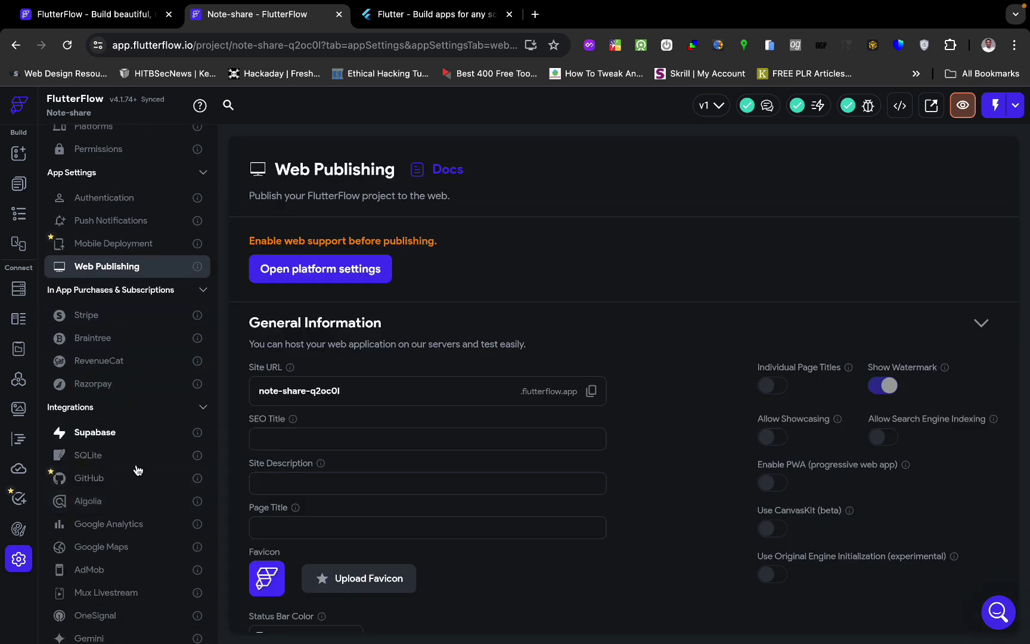
click(140, 440)
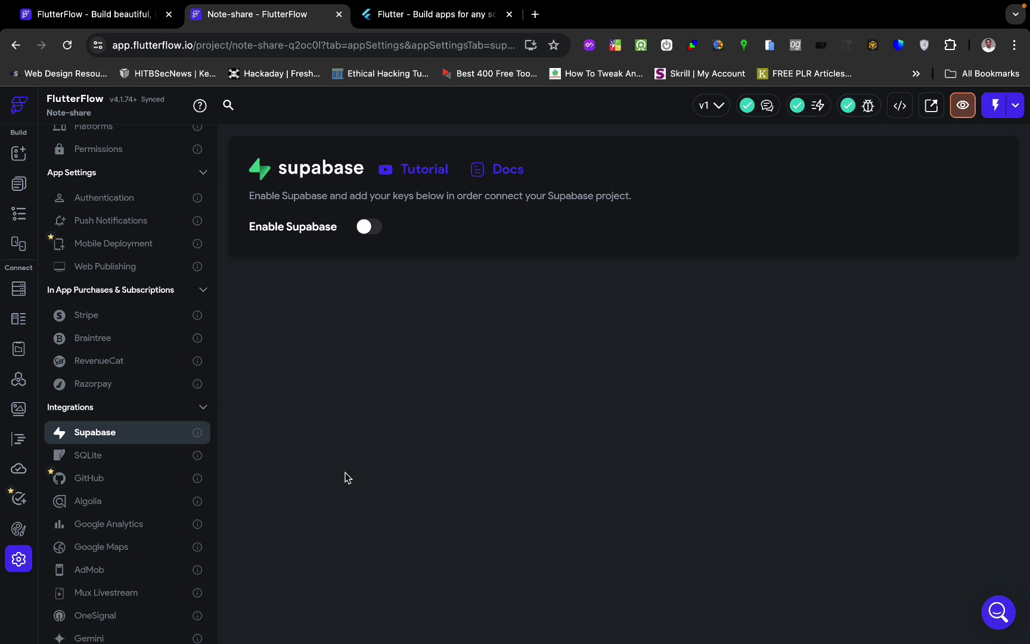
Look through the SQLite, GitHub and Algolia integration pages
click(143, 463)
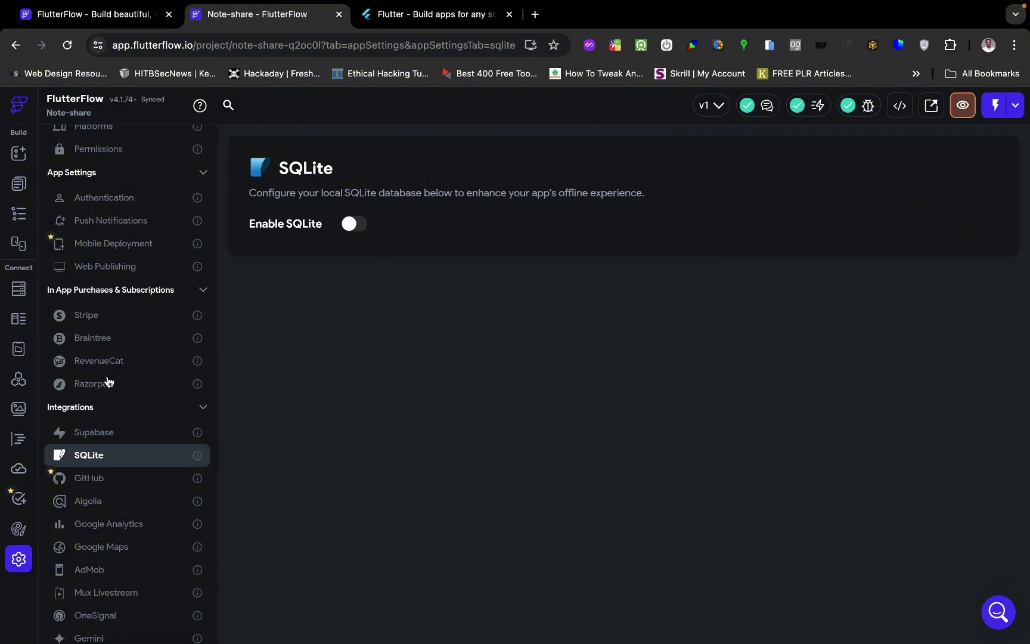
scroll(109, 536, down, 1)
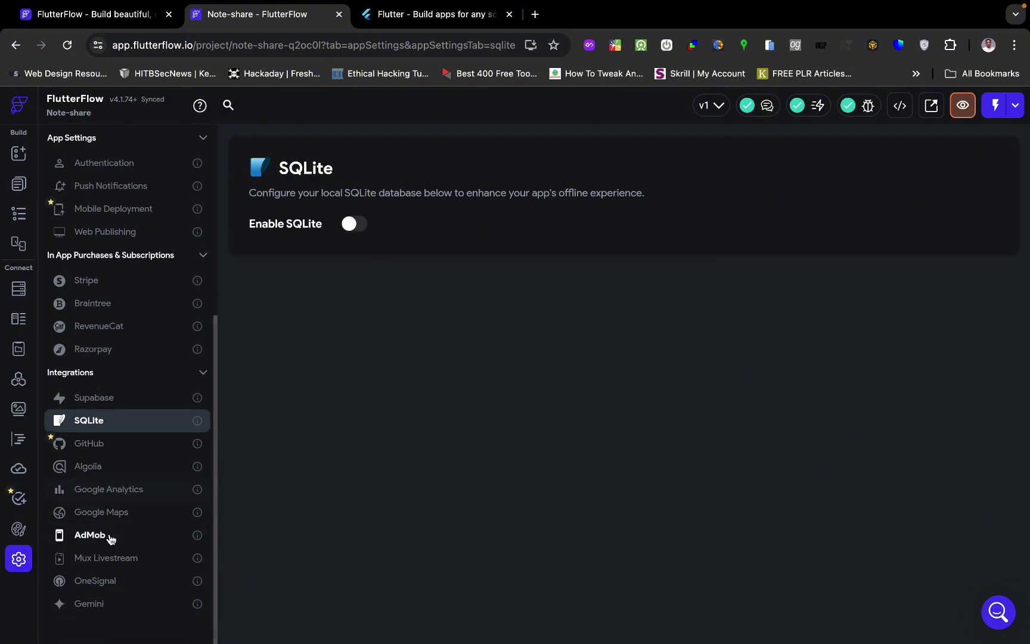
click(120, 456)
scroll(394, 421, down, 3)
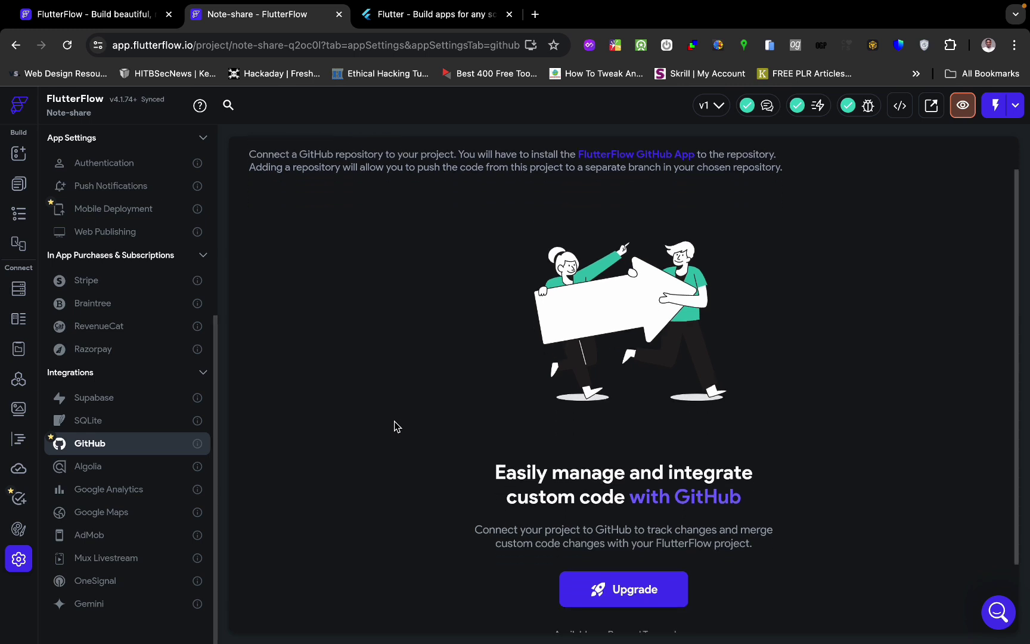
scroll(409, 518, down, 1)
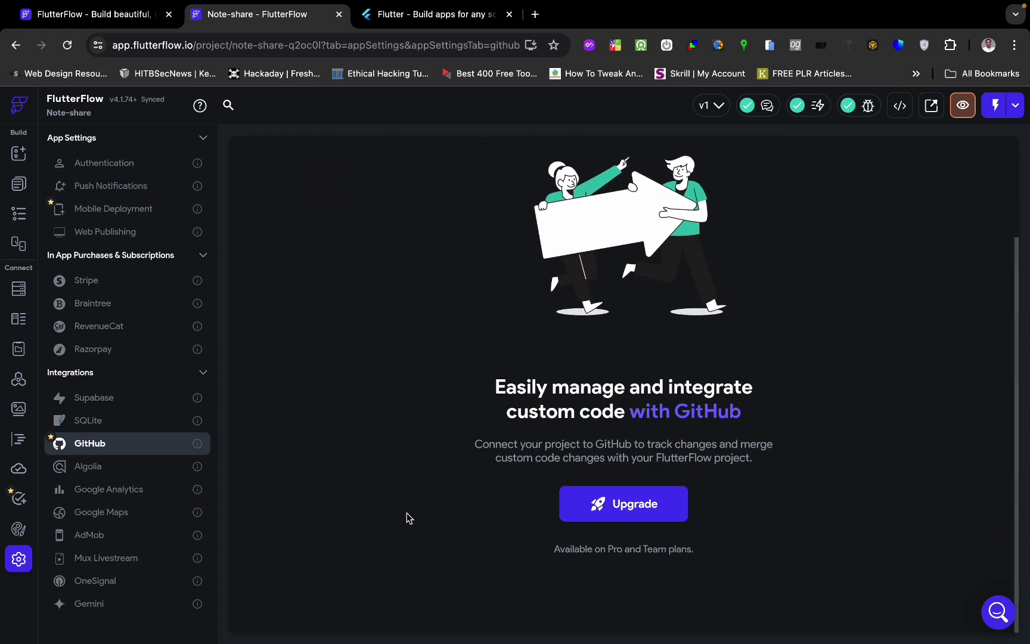
click(141, 477)
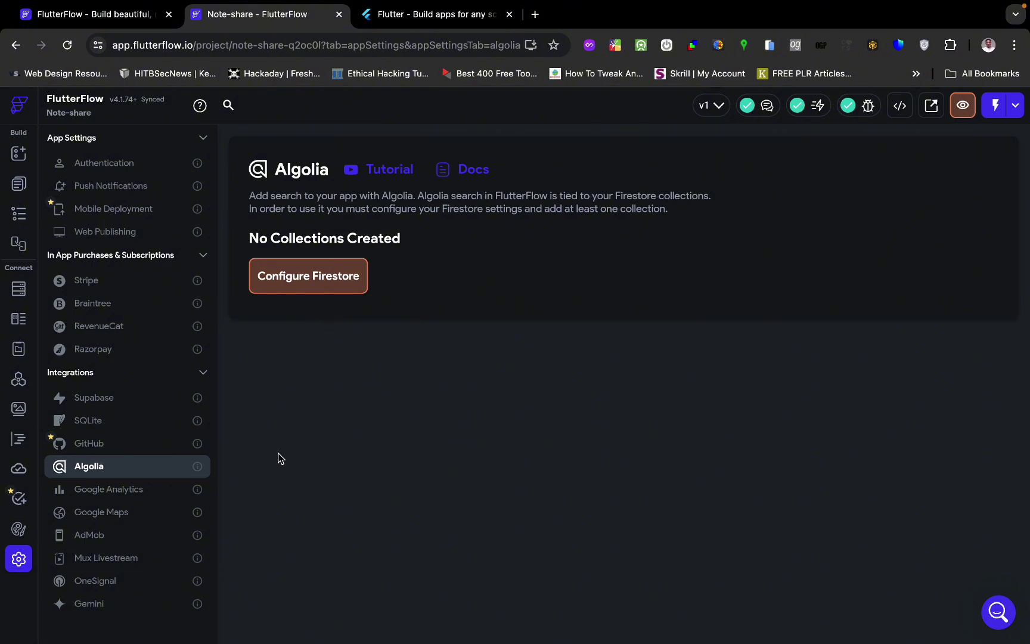
View Google Analytics, Google Maps, AdMob, Mux Livestream, OneSignal and Gemini integration pages
click(121, 495)
click(123, 513)
click(126, 537)
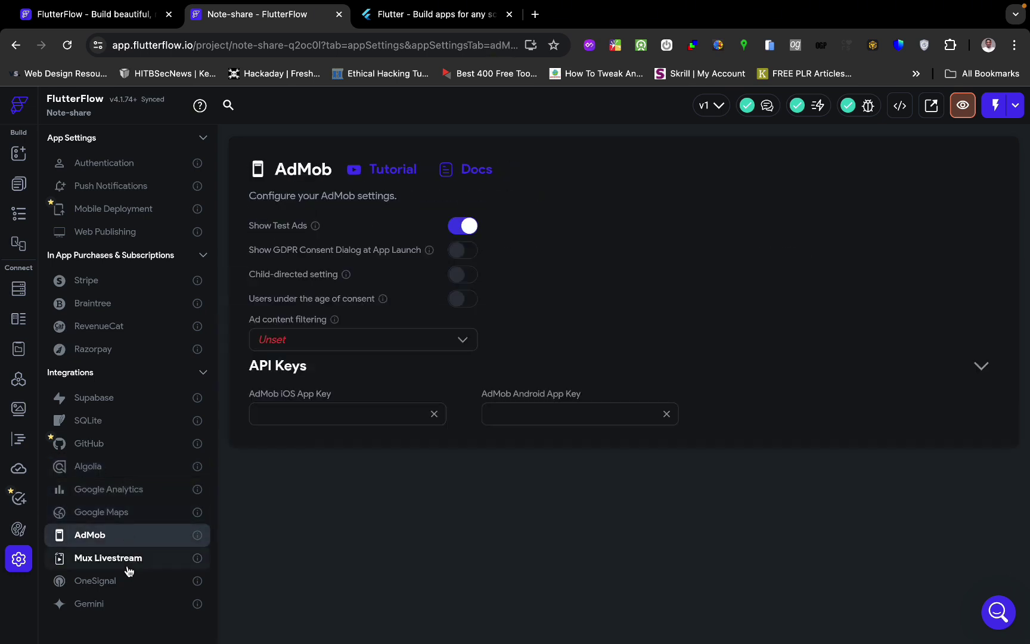
click(126, 560)
click(130, 583)
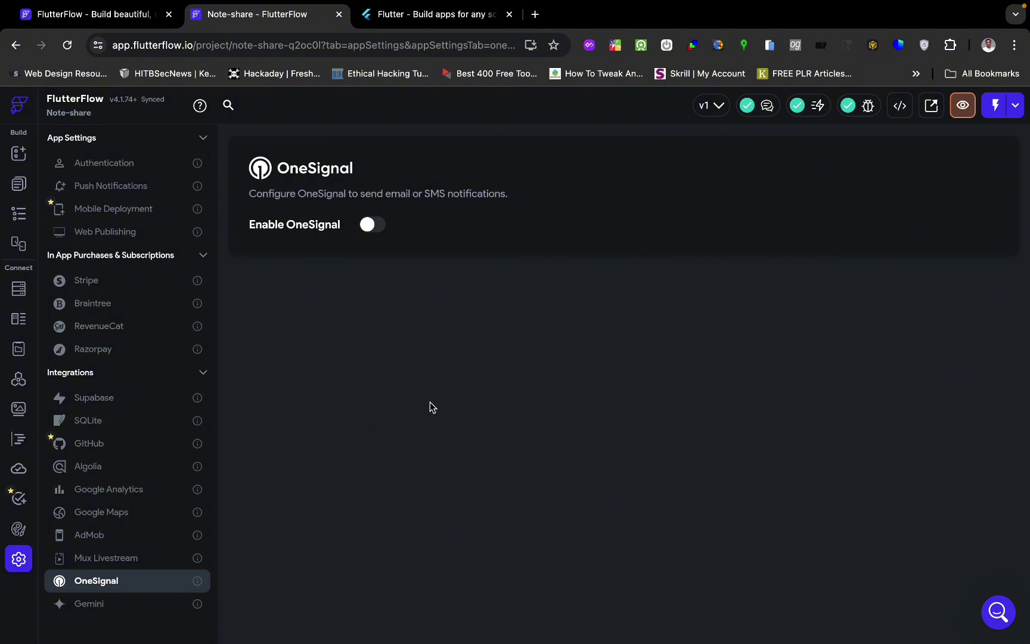
click(127, 603)
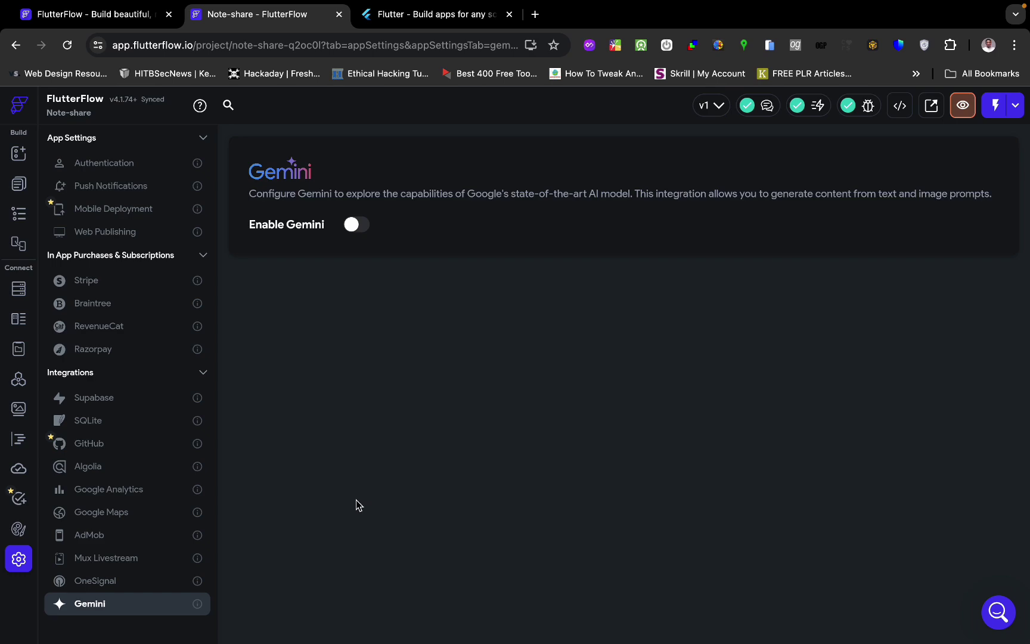
Scroll the Gemini page, then switch to the desktop showing the Supabase sign-in page
scroll(139, 448, up, 5)
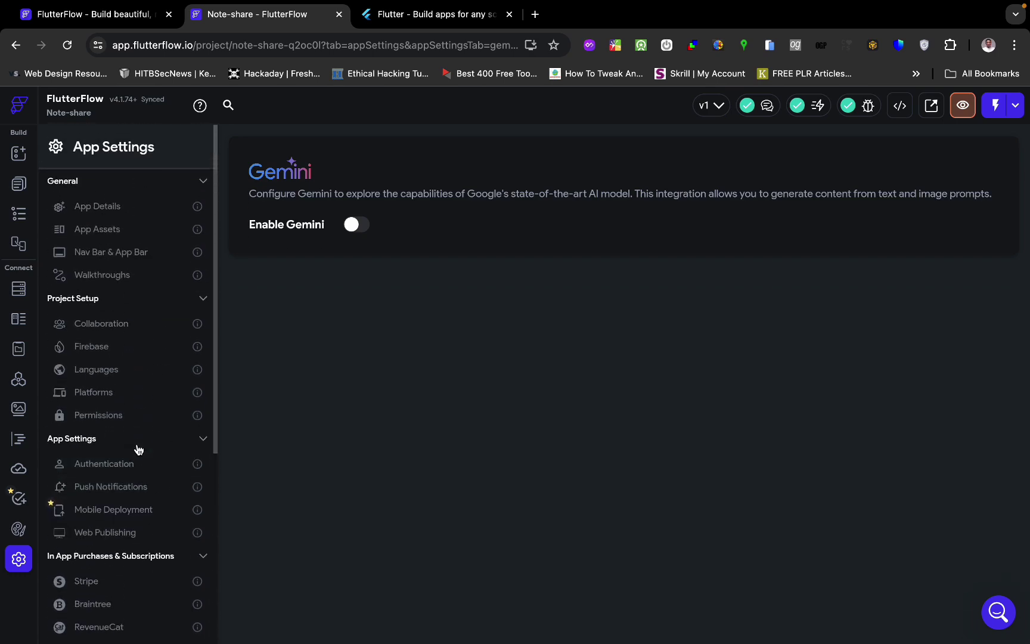
scroll(138, 449, down, 5)
scroll(138, 449, up, 5)
scroll(139, 448, down, 5)
scroll(138, 449, up, 5)
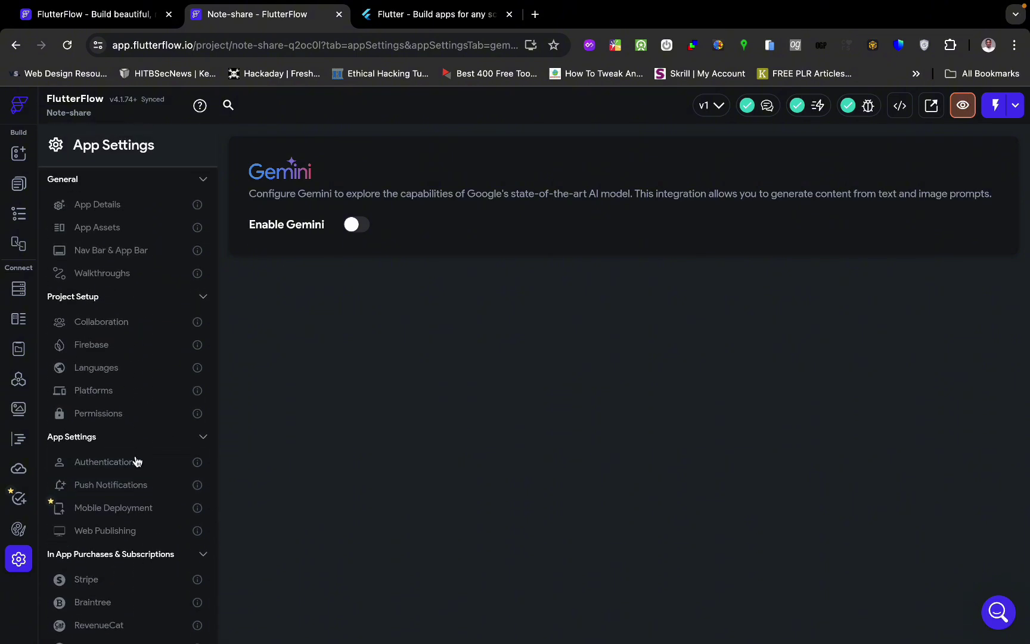
scroll(145, 466, down, 5)
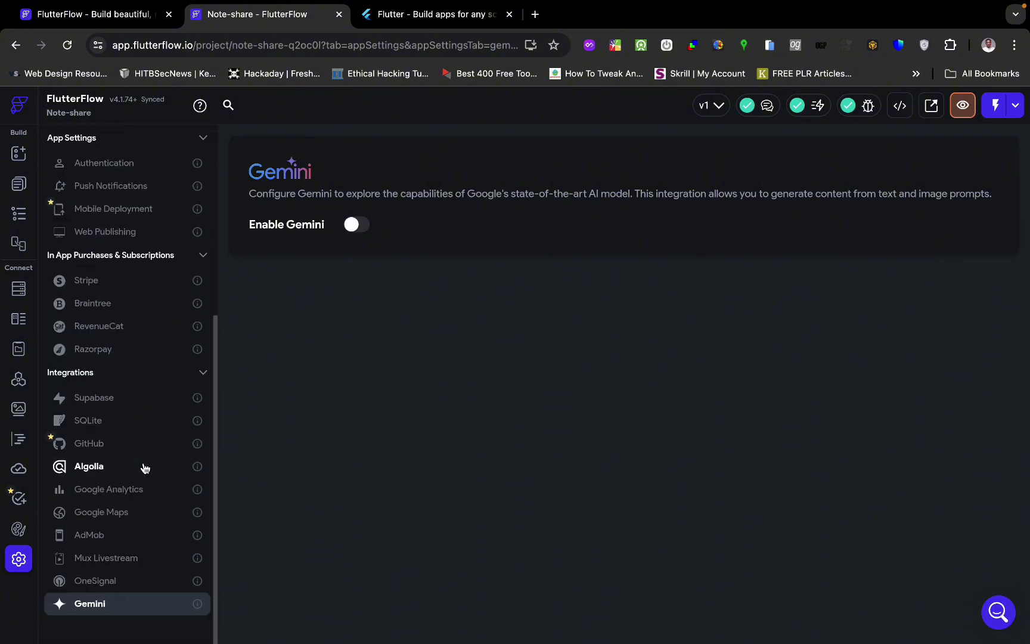
scroll(144, 467, up, 5)
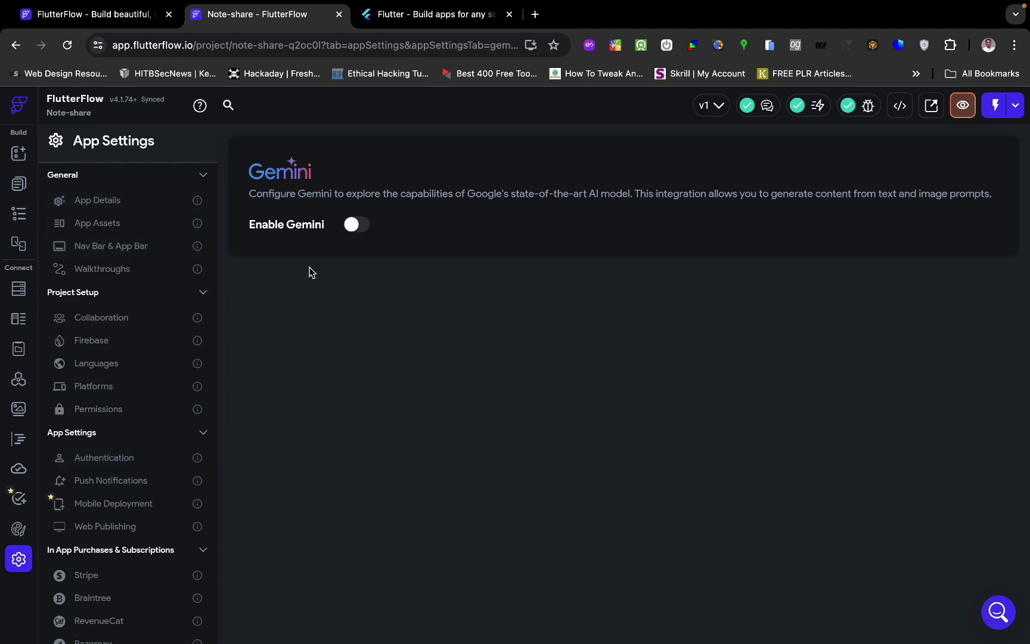
key(ctrl+Left)
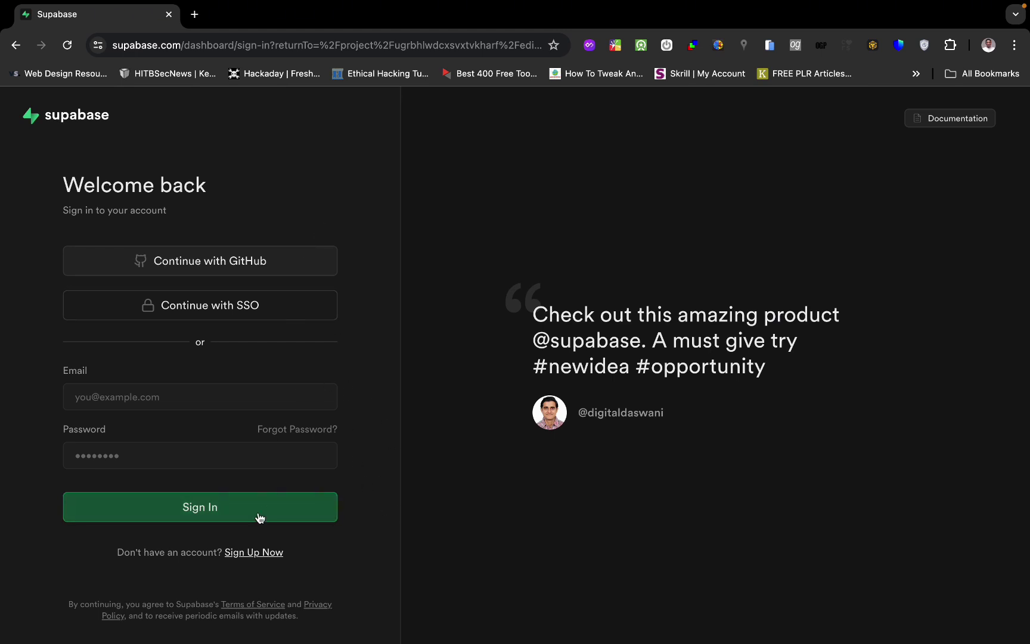
Switch to Supabase sign-up and fill the account e-mail from autofill, ready for the password
click(260, 554)
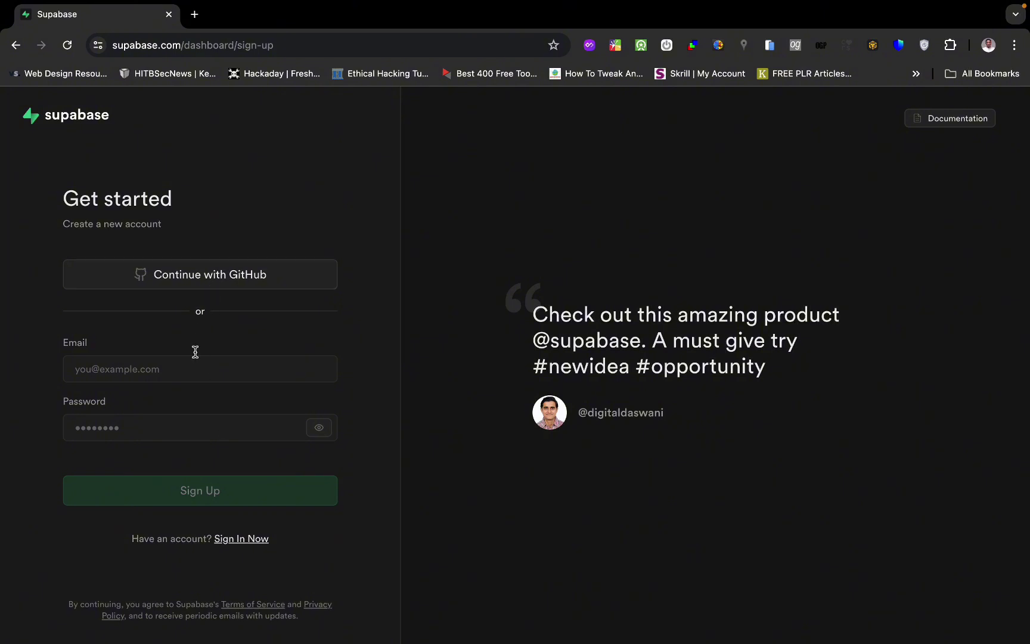
click(189, 370)
text(hoo)
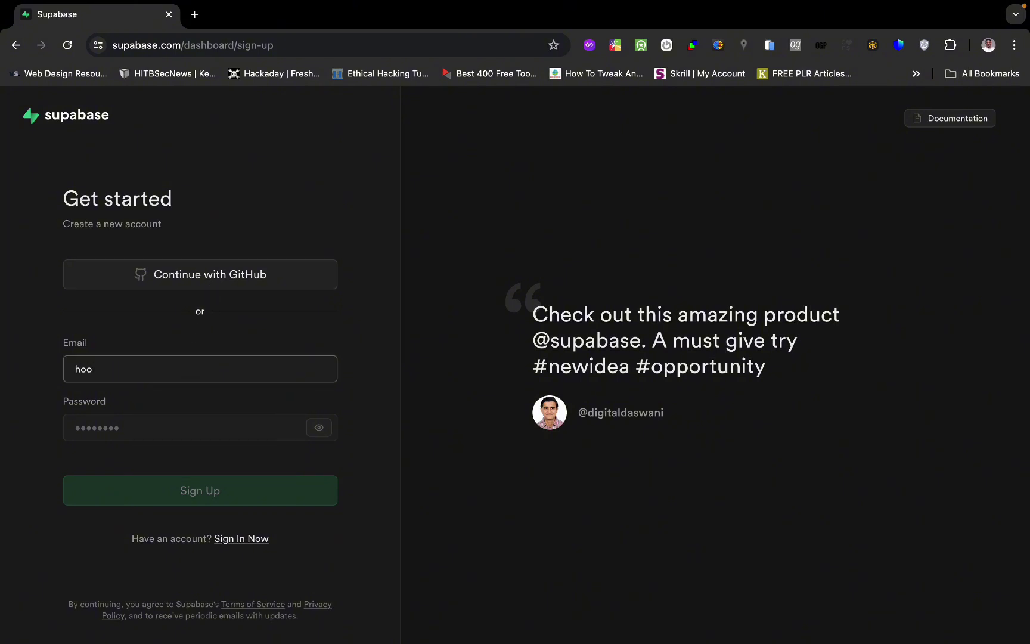
key(BackSpace)
text(landelex)
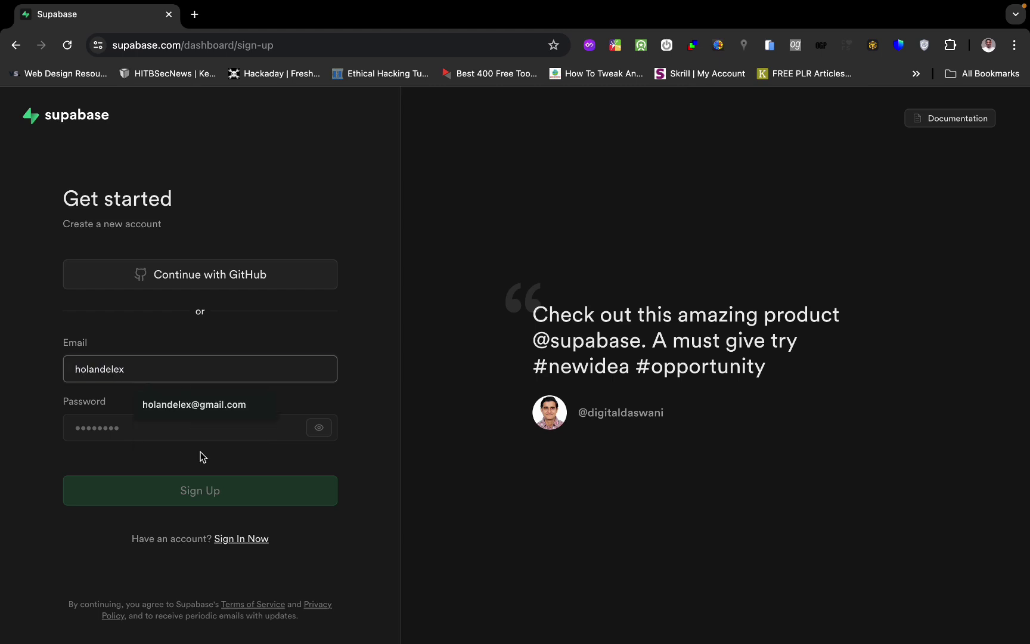
click(215, 405)
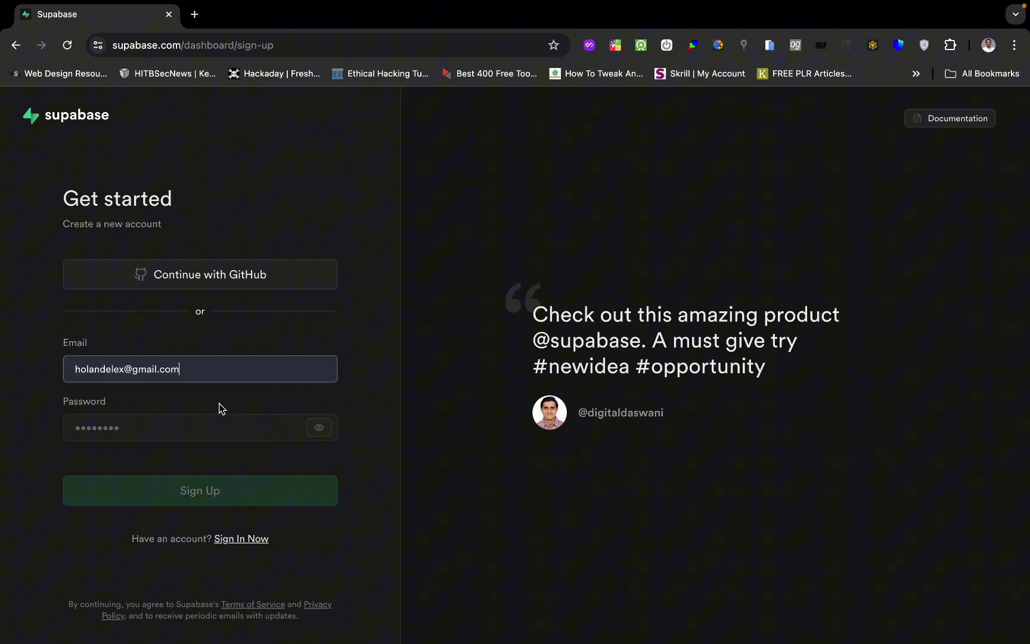
click(196, 427)
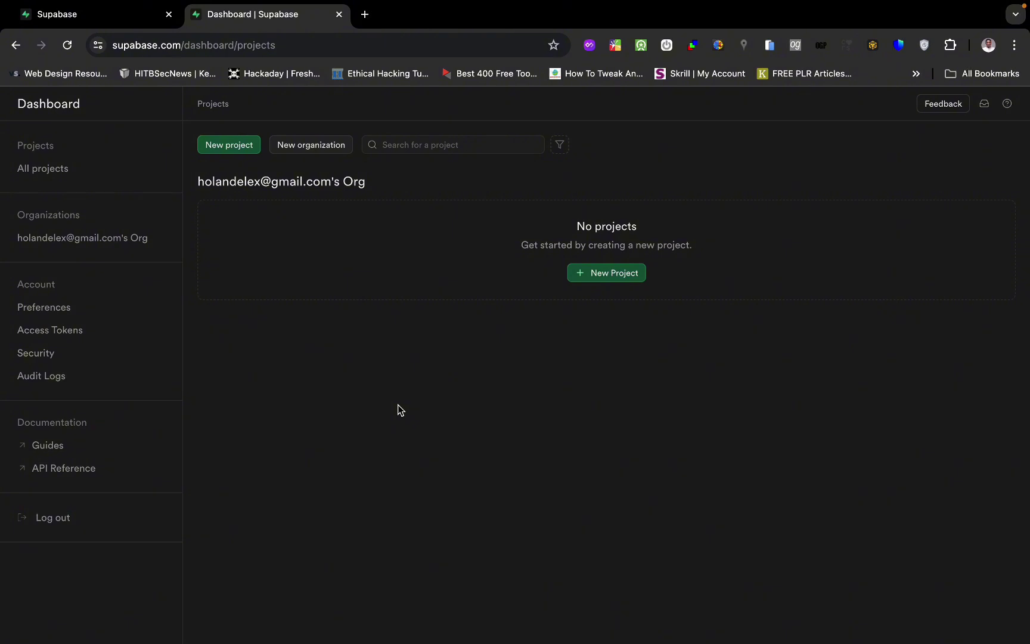
Start a new project named 'course' with a generated strong database password, copied
click(597, 272)
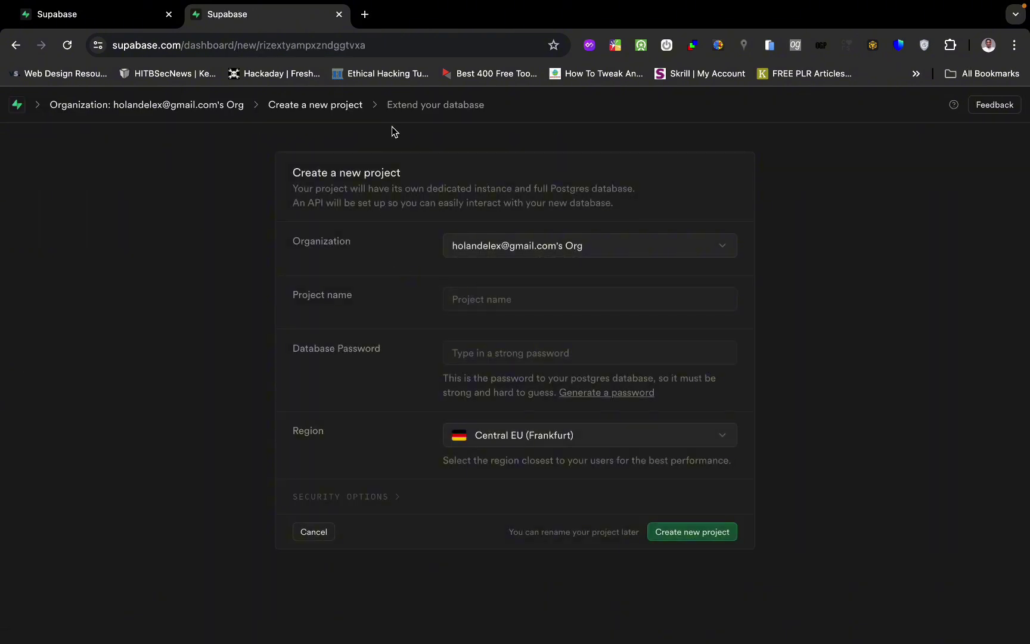
click(484, 298)
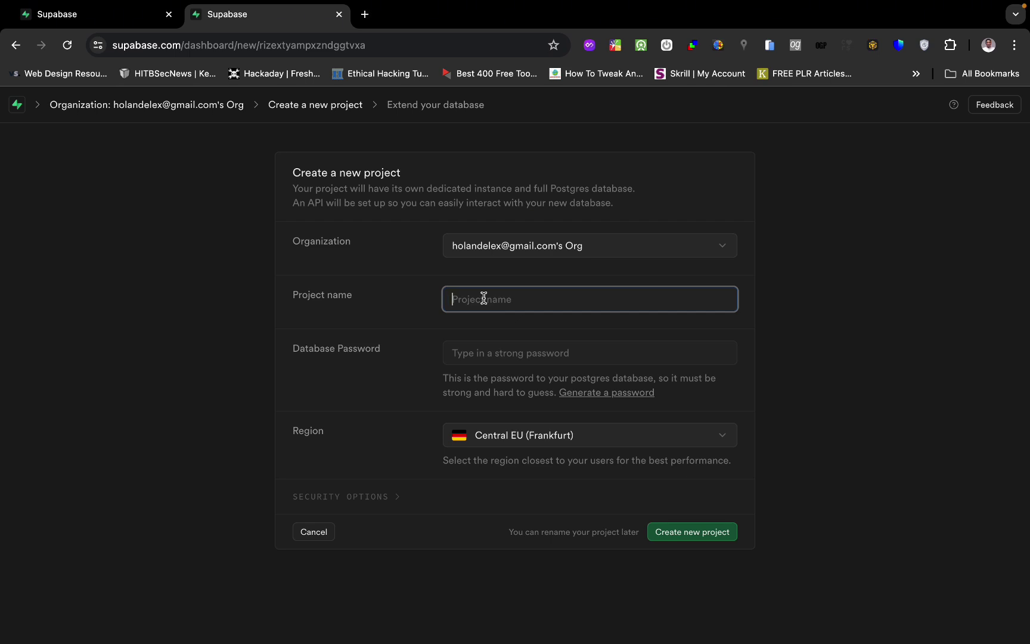
text(co)
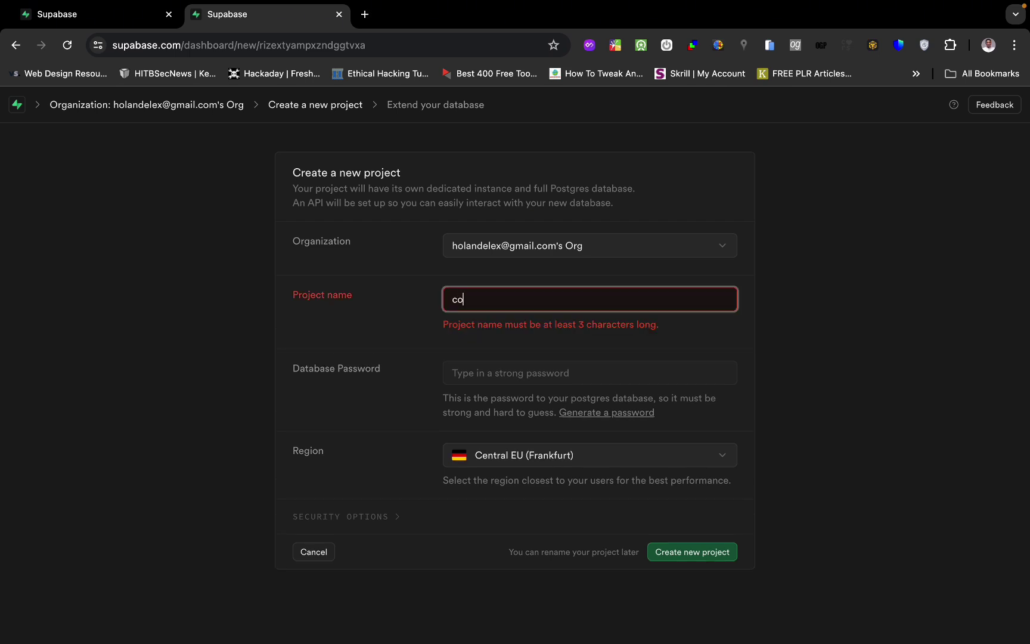
text(urse)
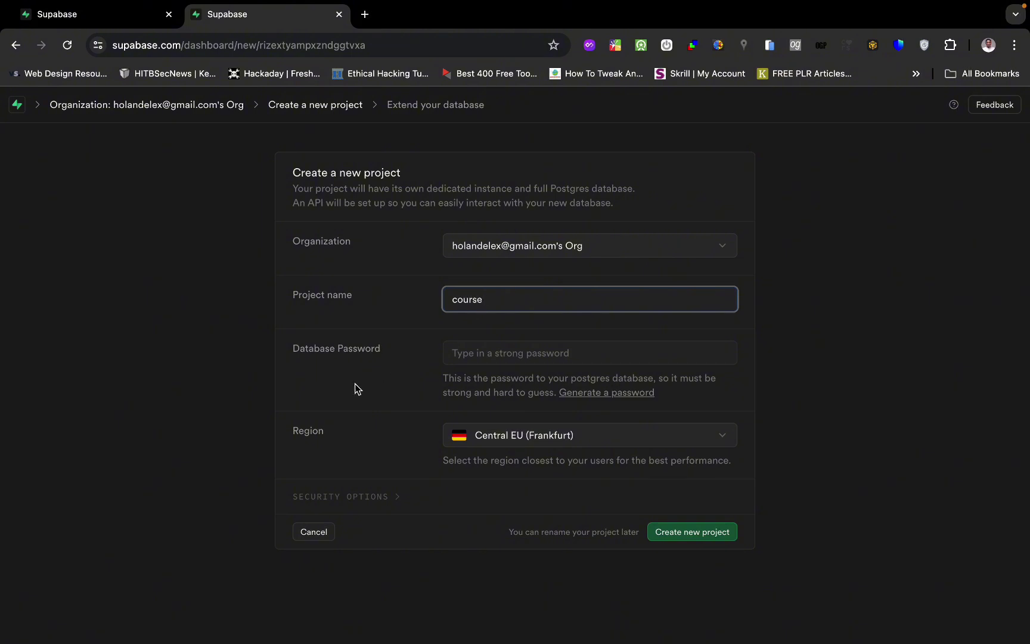
click(452, 356)
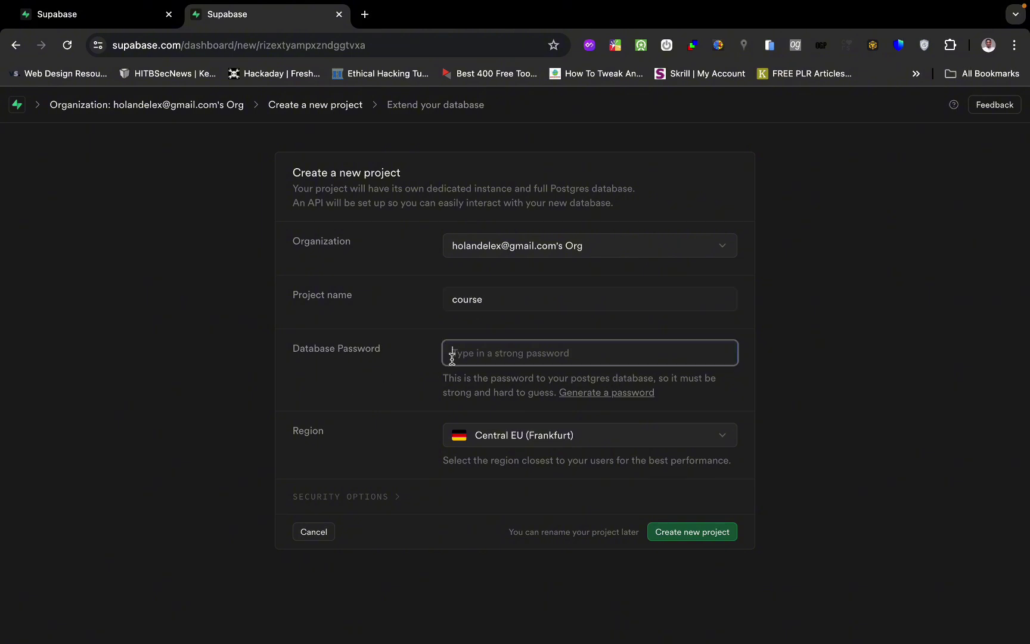
click(572, 392)
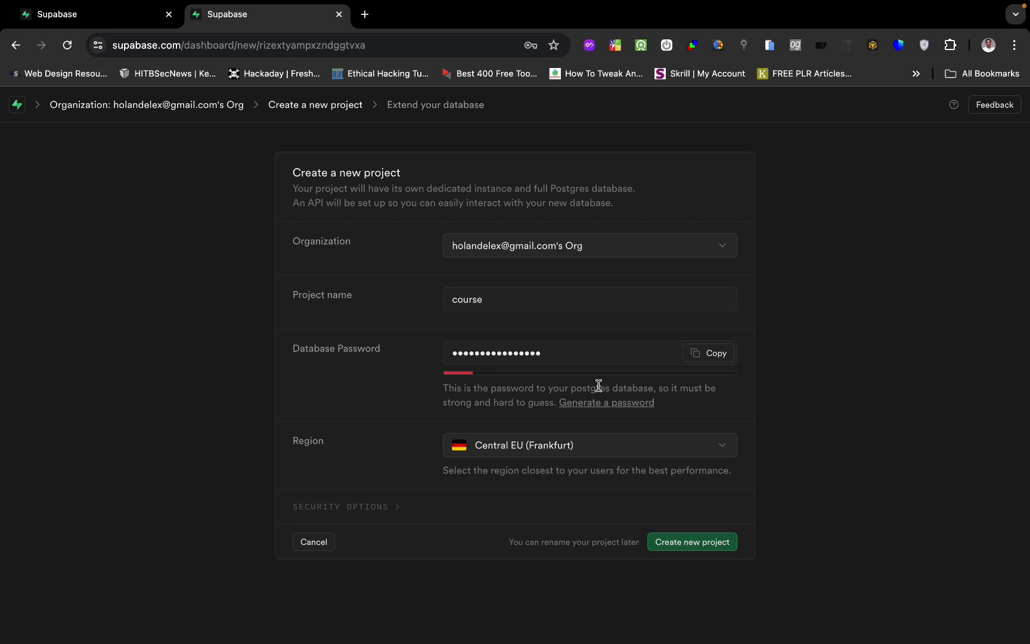
click(606, 404)
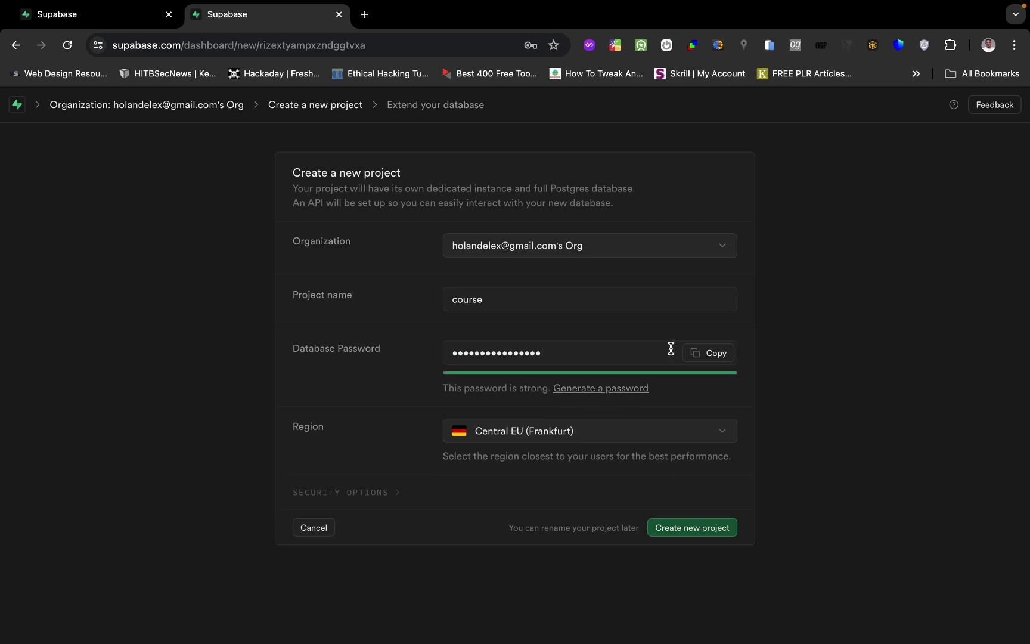
click(694, 356)
Choose the West EU (London) region and create the project
click(597, 430)
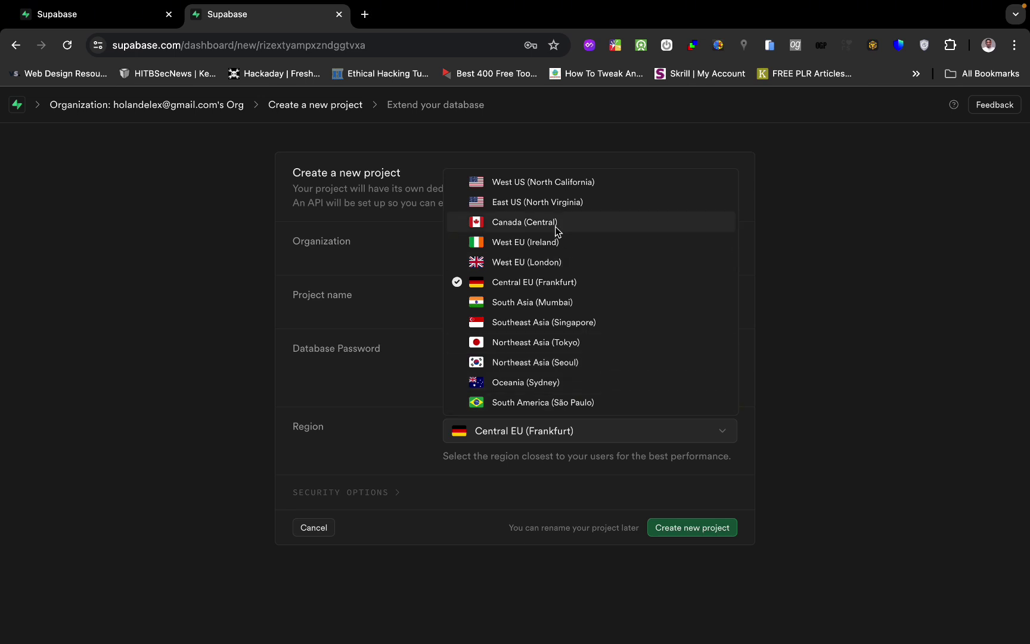
click(562, 262)
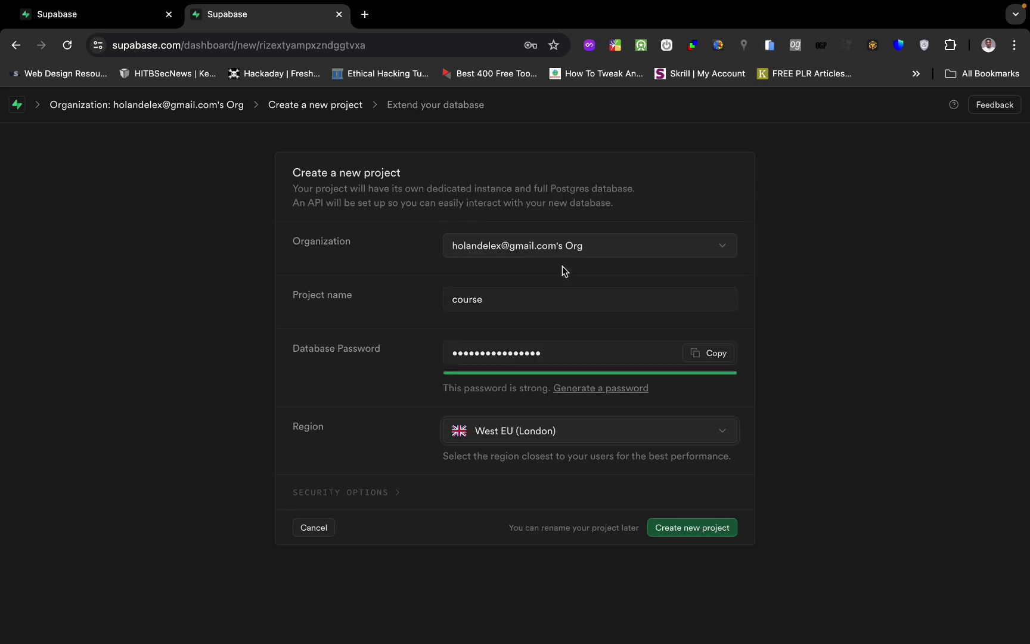
click(689, 529)
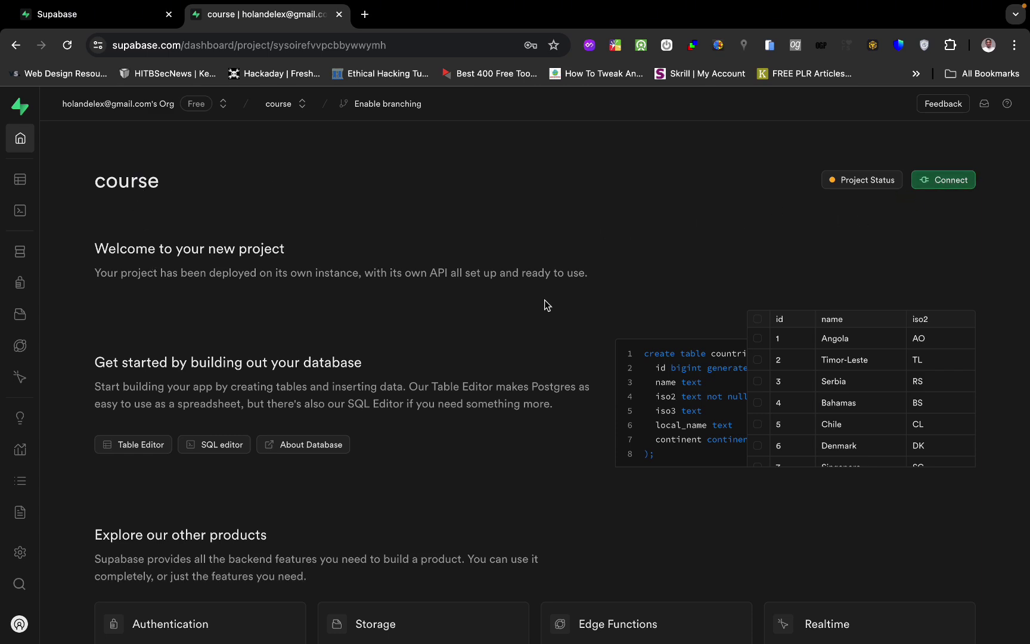
Open the project's General settings from the sidebar
scroll(544, 303, down, 3)
scroll(544, 302, down, 4)
scroll(544, 301, up, 6)
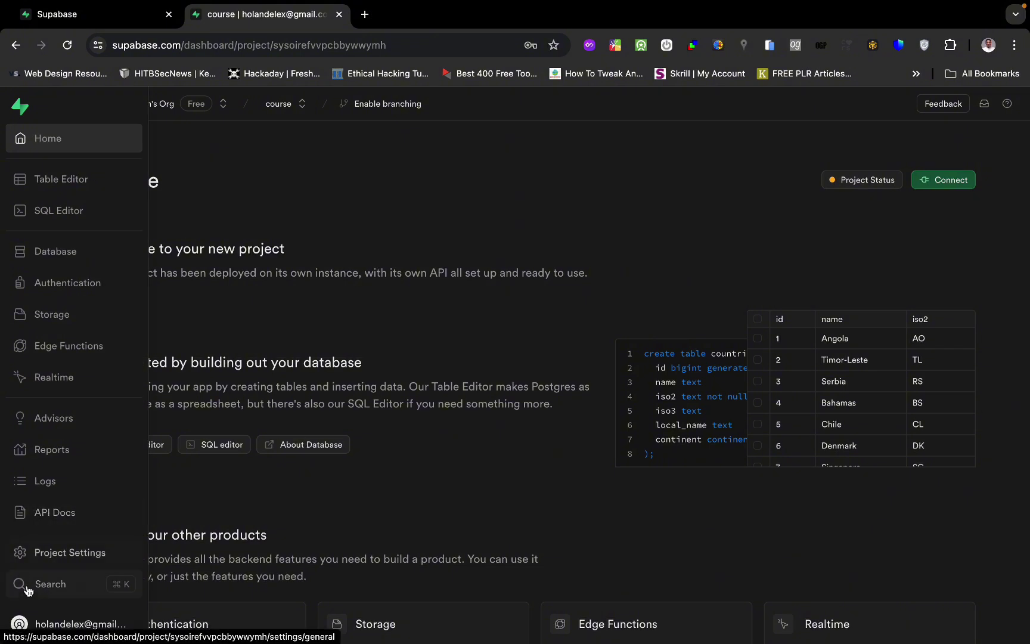
click(64, 554)
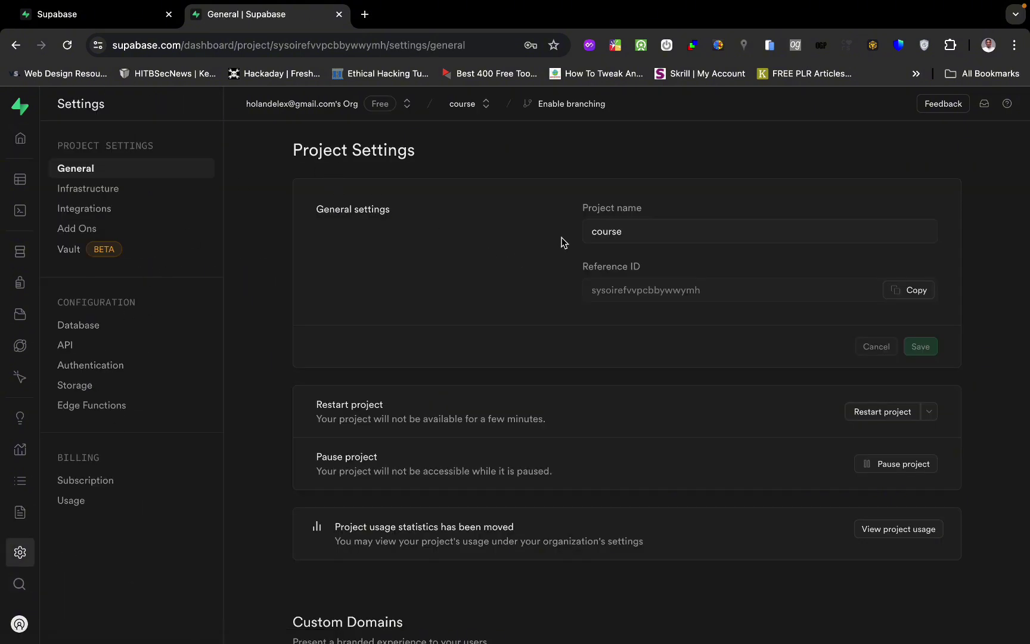
Rename the project from 'course' to 'noteshare' and save the change
drag(630, 231, 572, 232)
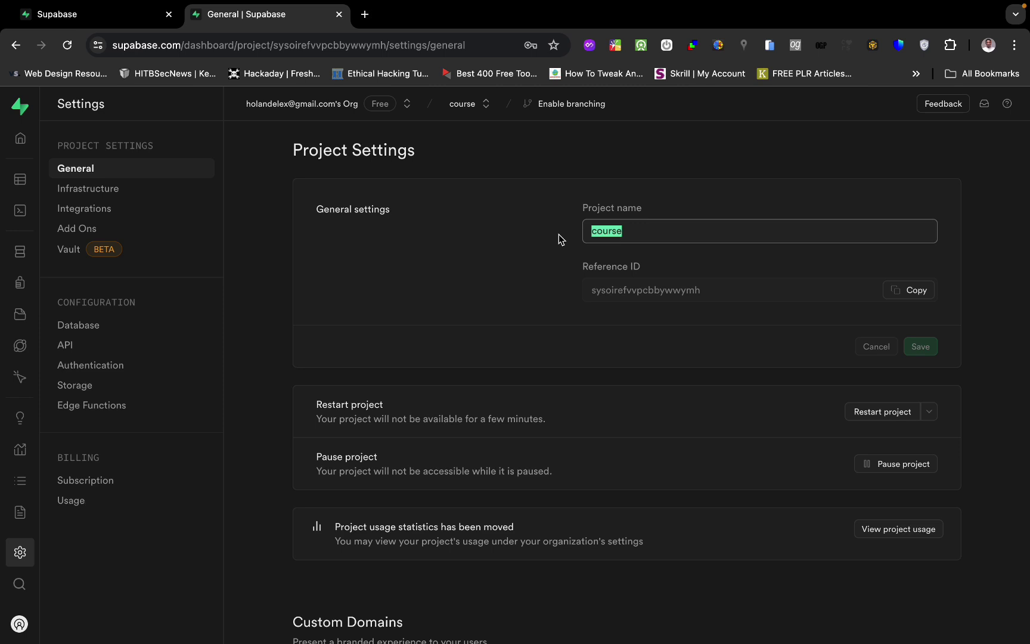
text(share)
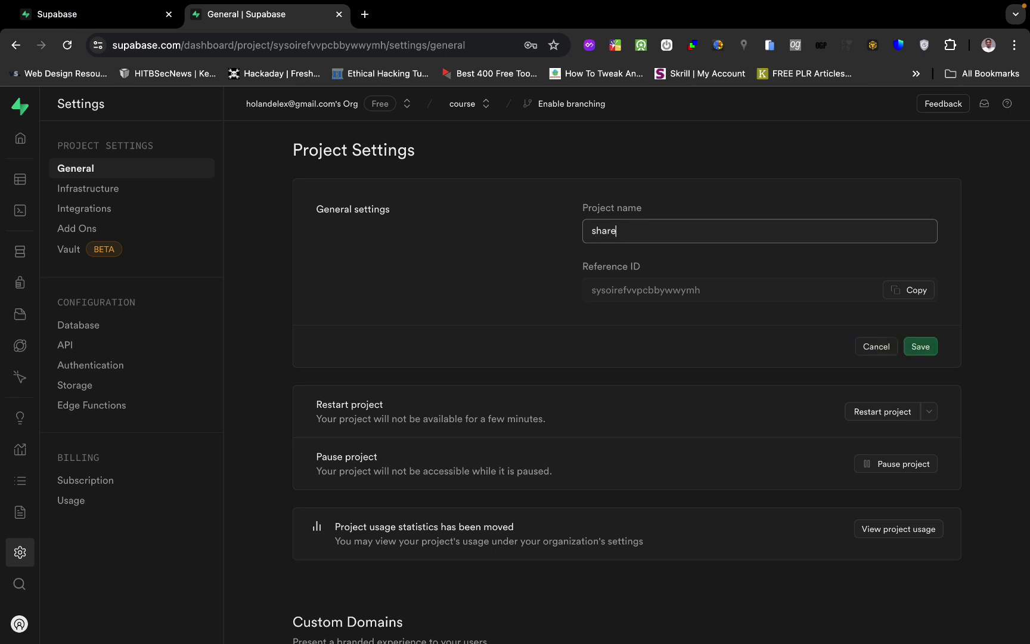
key(BackSpace)
key(BackSpace)
key(BackSpace)
key(BackSpace)
key(BackSpace)
text(notesheare)
key(BackSpace)
text(are)
click(920, 346)
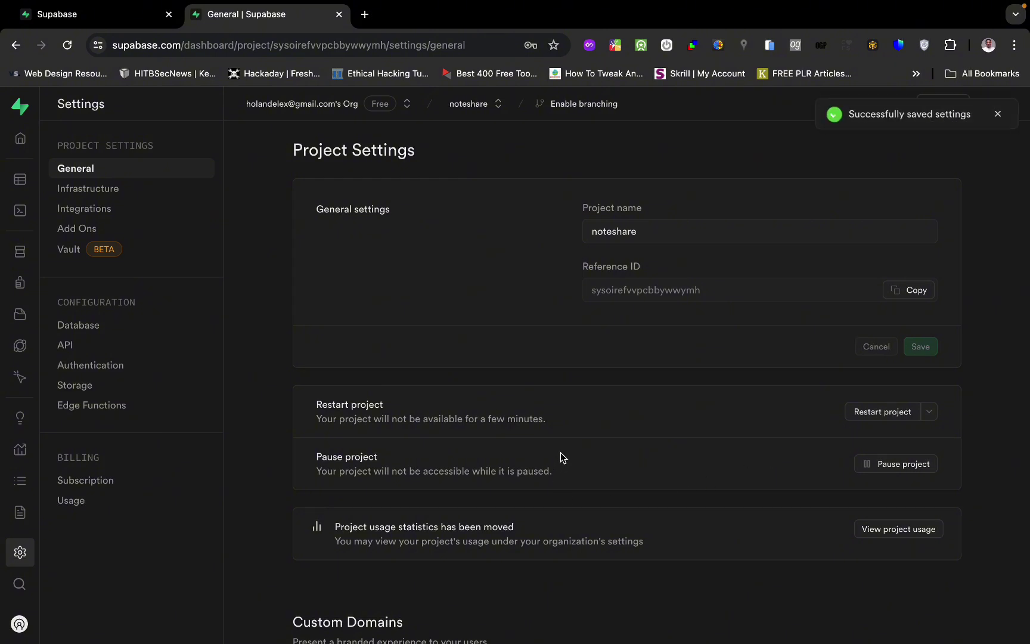
mouse_move(48, 377)
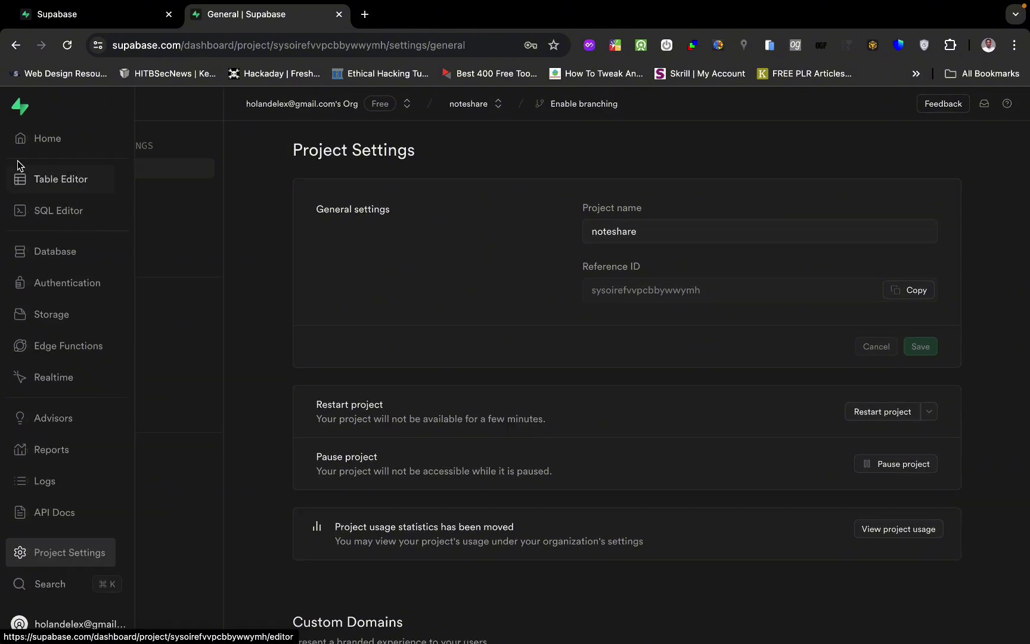
Look at the Table Editor and the empty SQL Editor query for noteshare
click(51, 180)
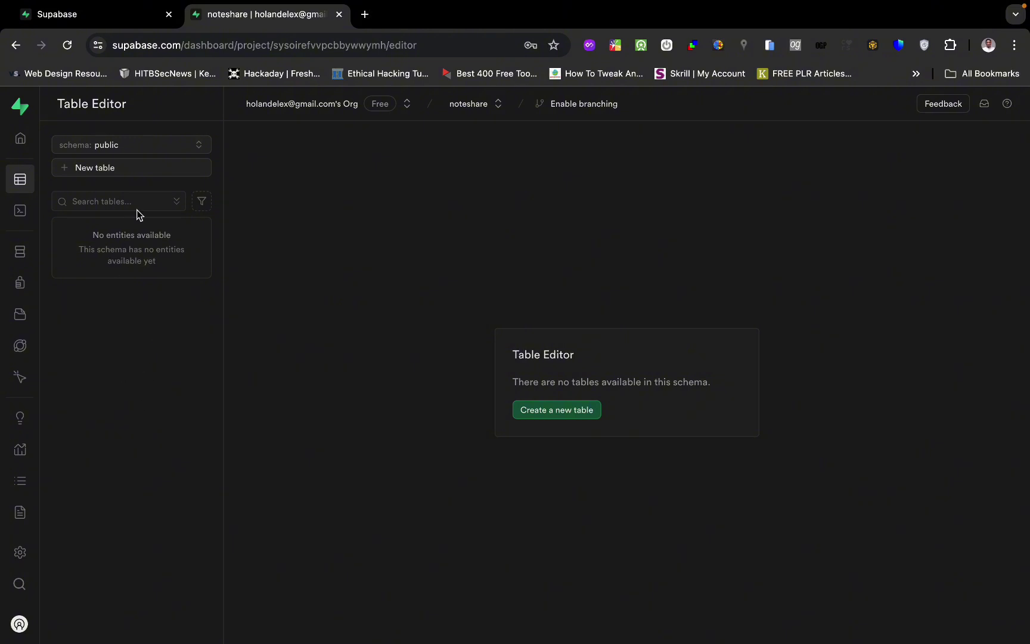
mouse_move(15, 231)
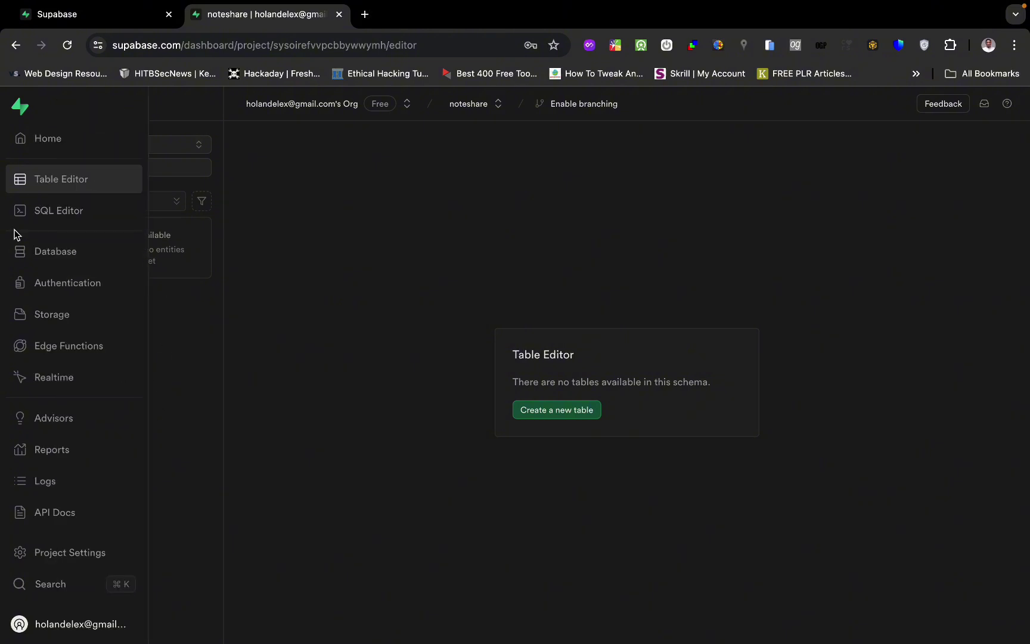
click(62, 221)
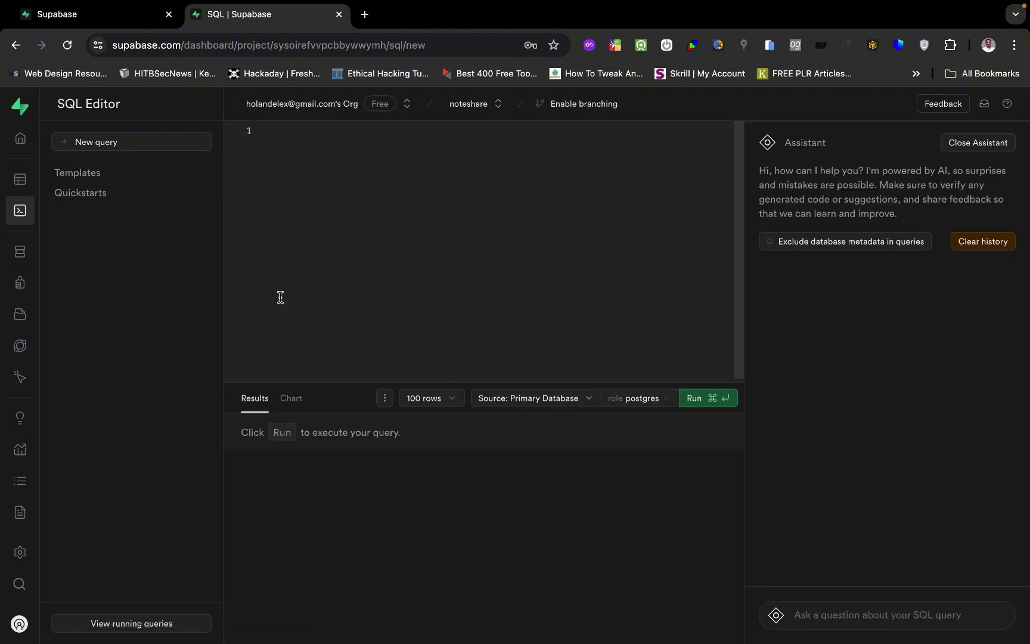
click(353, 253)
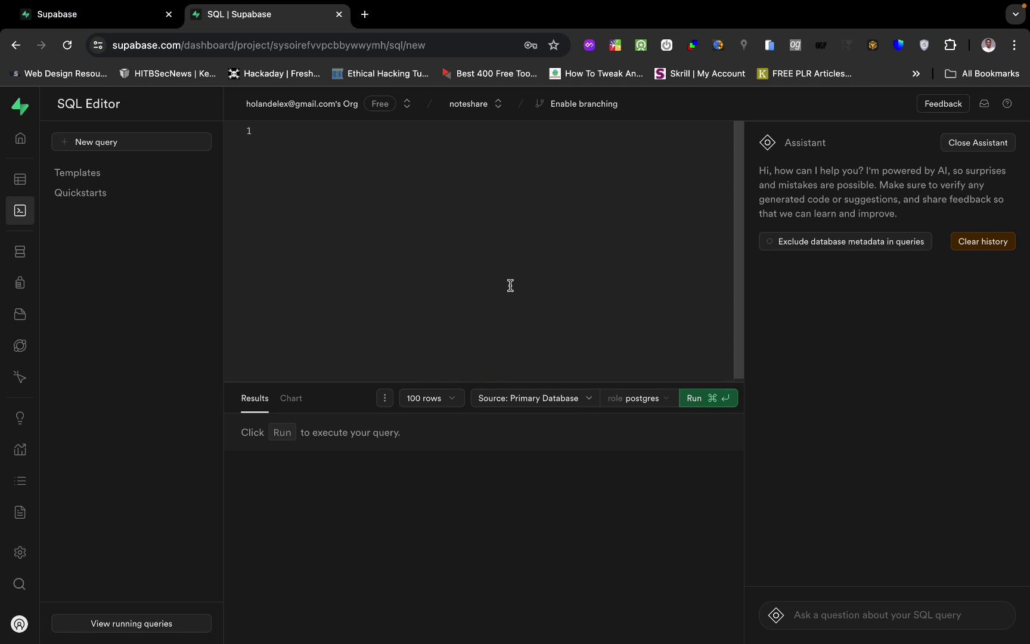
Check the database role popover, then go to the Database tables overview
click(646, 407)
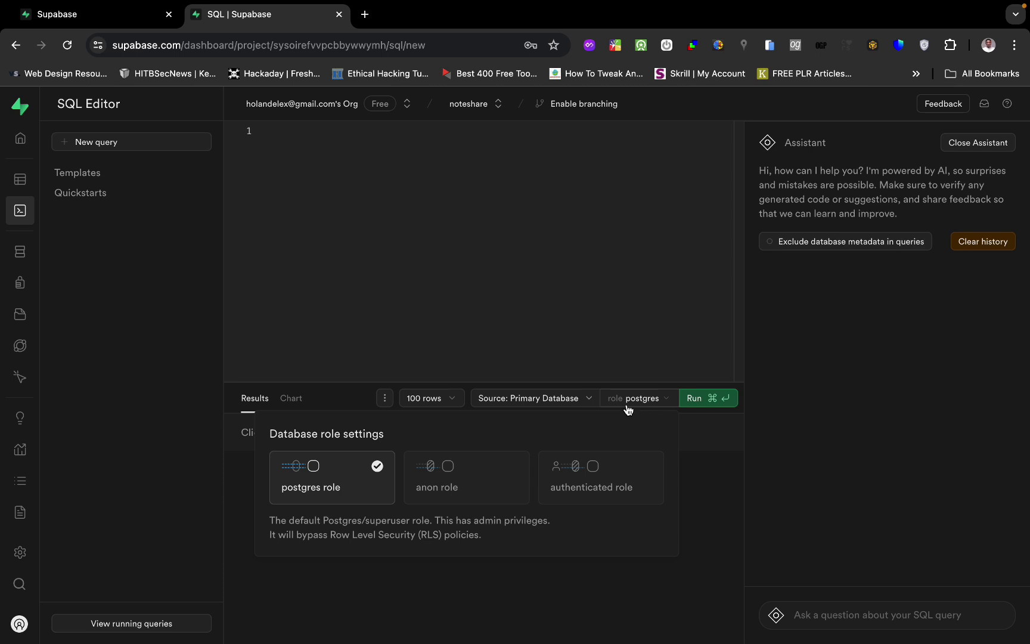
click(650, 400)
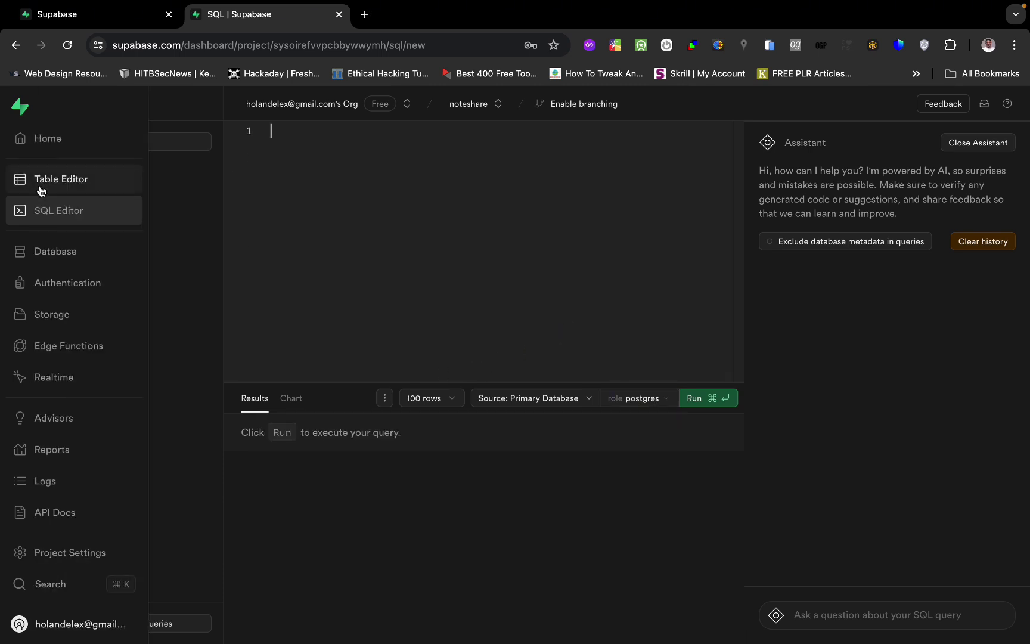
click(66, 251)
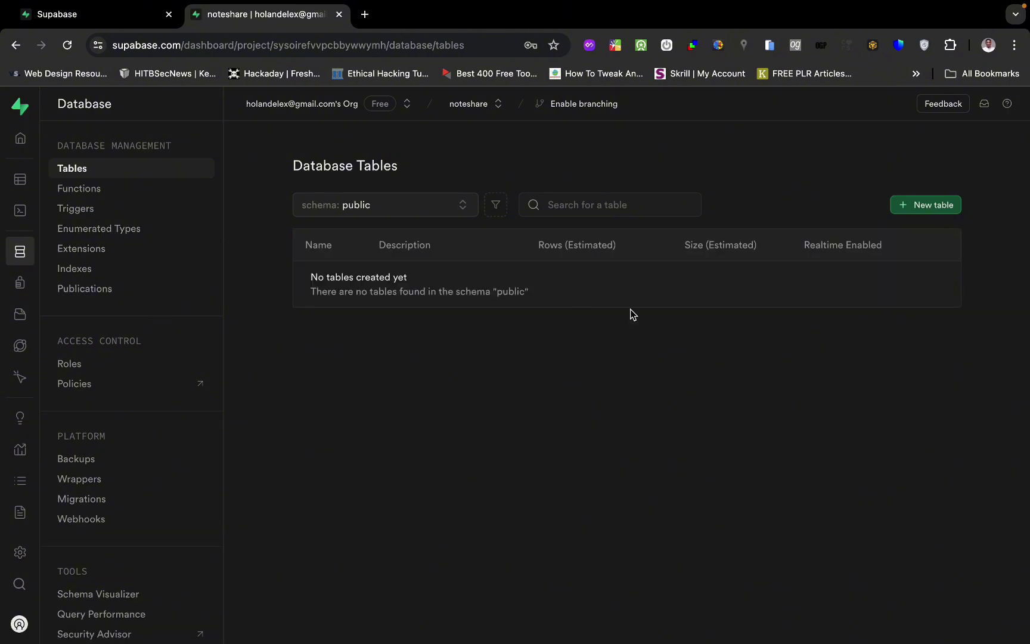
click(921, 210)
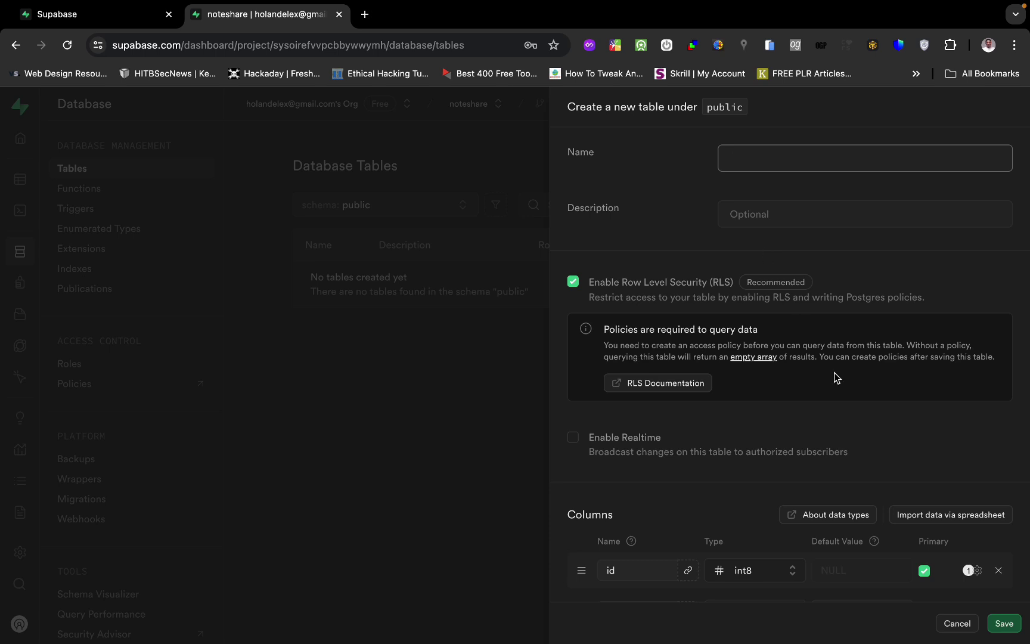
scroll(834, 377, down, 1)
scroll(844, 387, up, 1)
scroll(839, 430, down, 1)
scroll(839, 430, up, 1)
scroll(841, 514, down, 3)
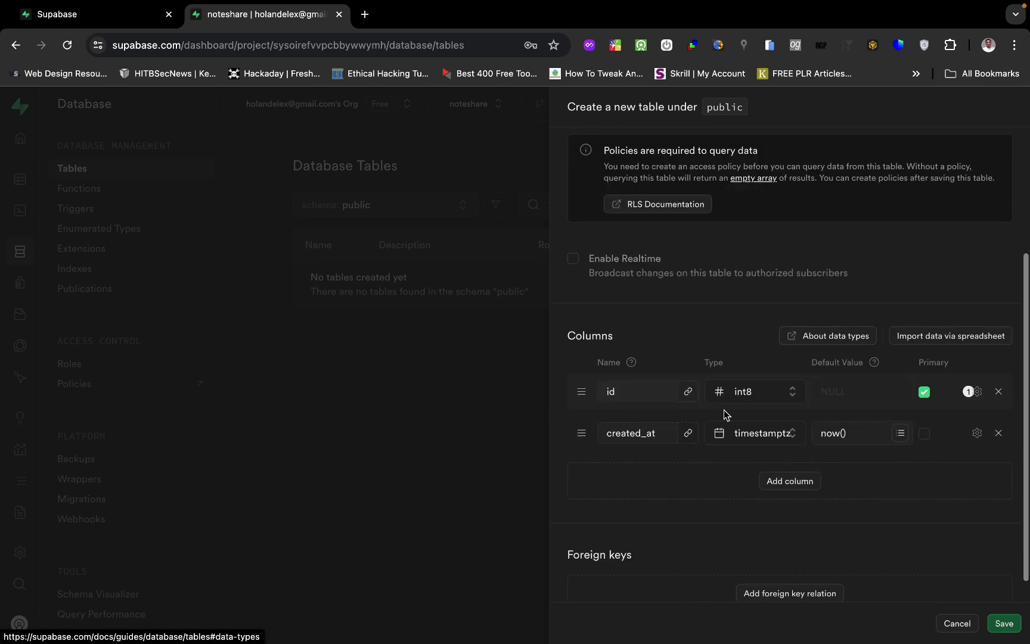
click(777, 480)
click(639, 463)
click(754, 470)
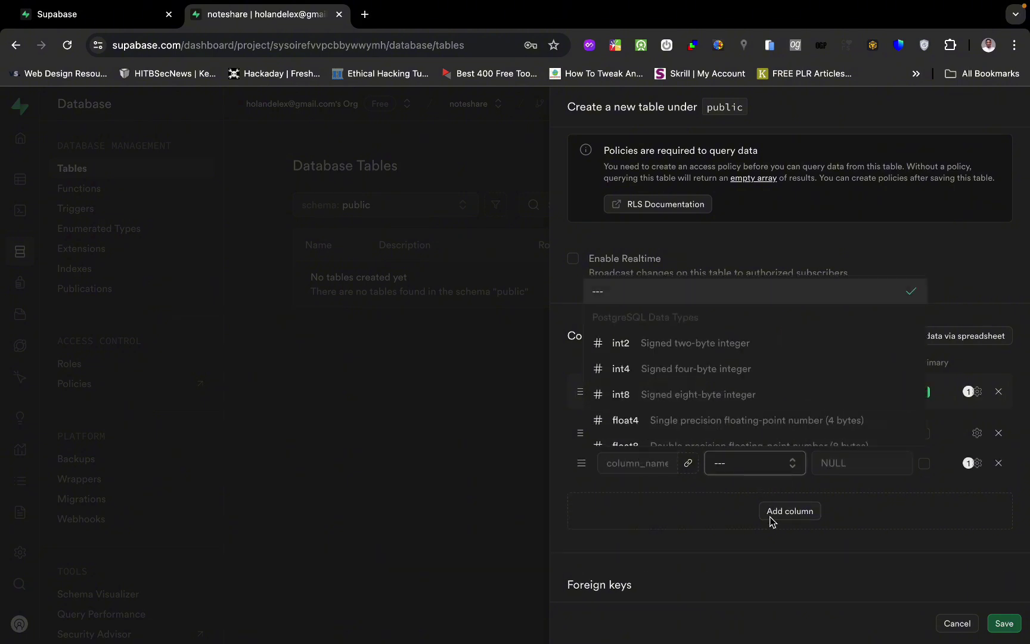
scroll(726, 414, down, 5)
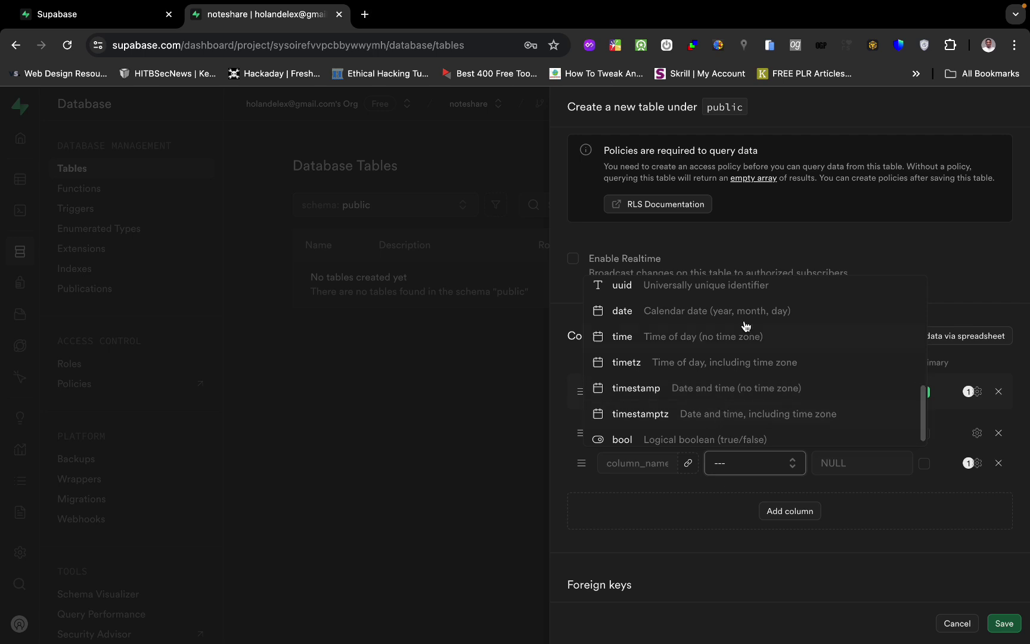
scroll(760, 407, up, 3)
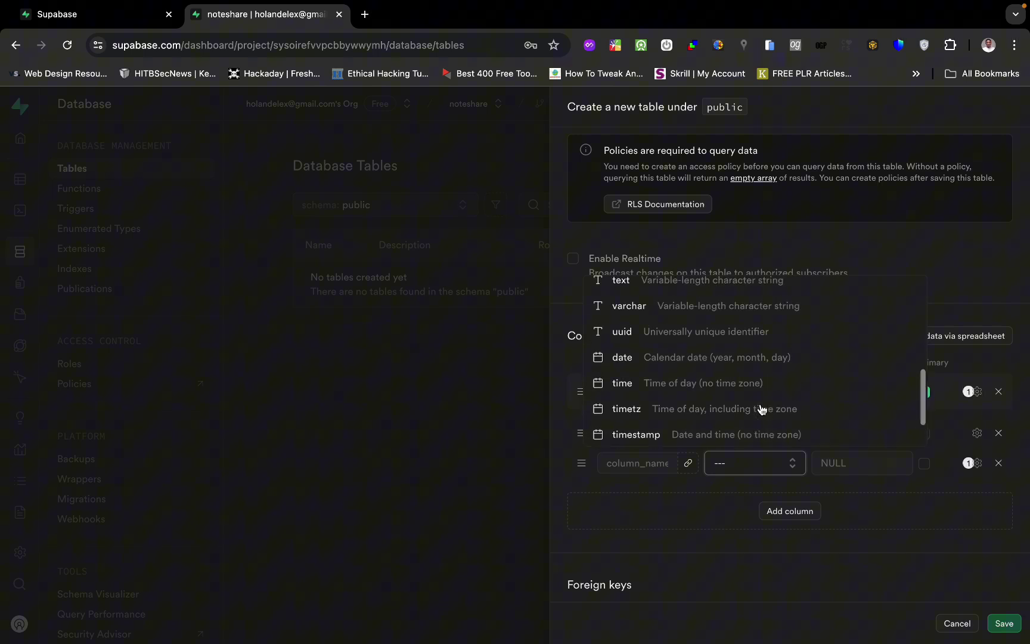
click(867, 500)
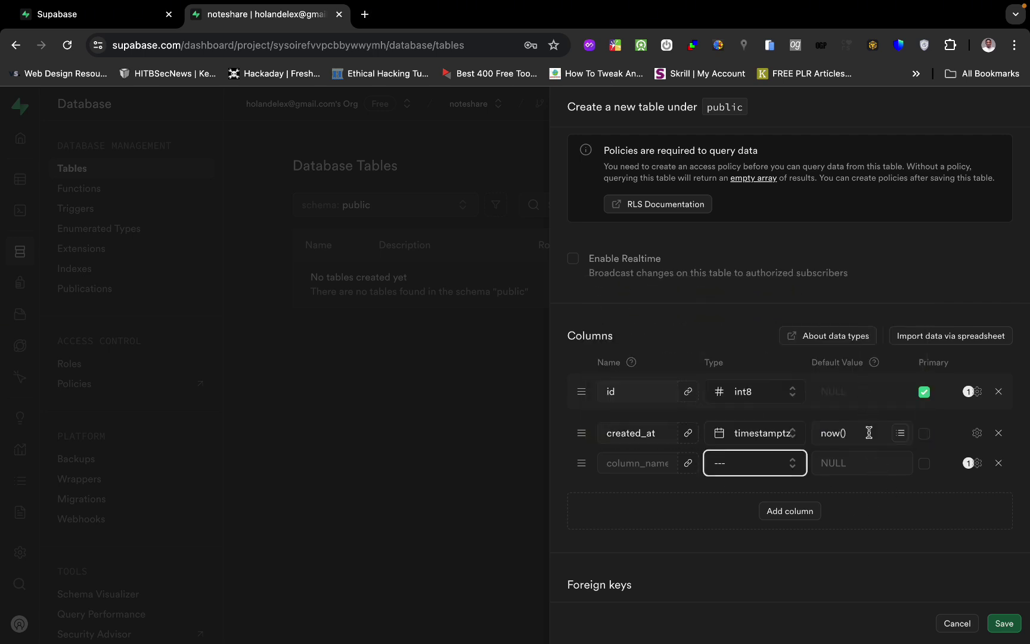
click(861, 460)
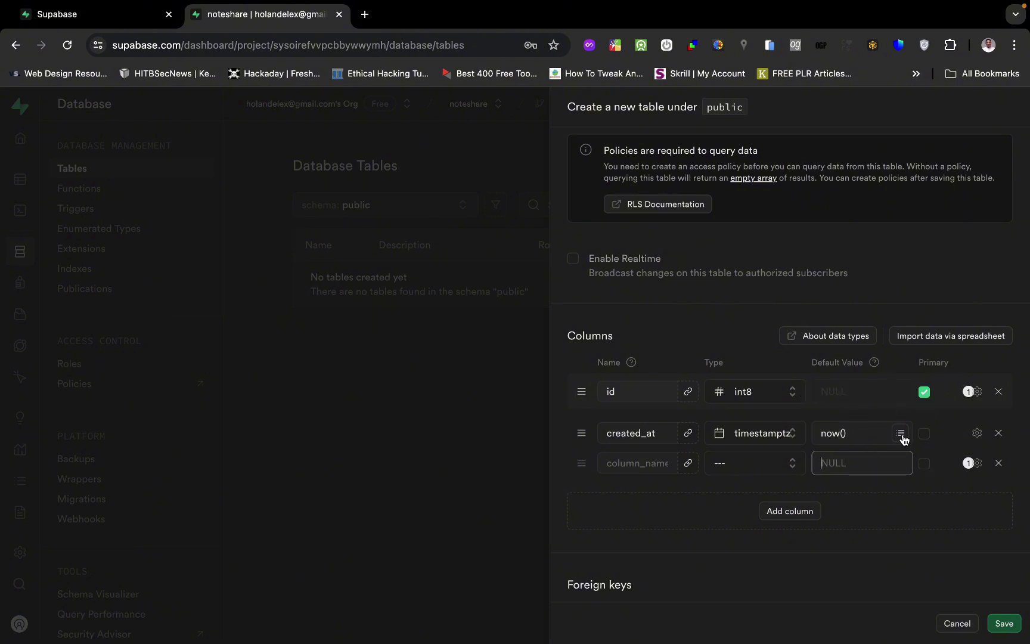
scroll(912, 496, down, 1)
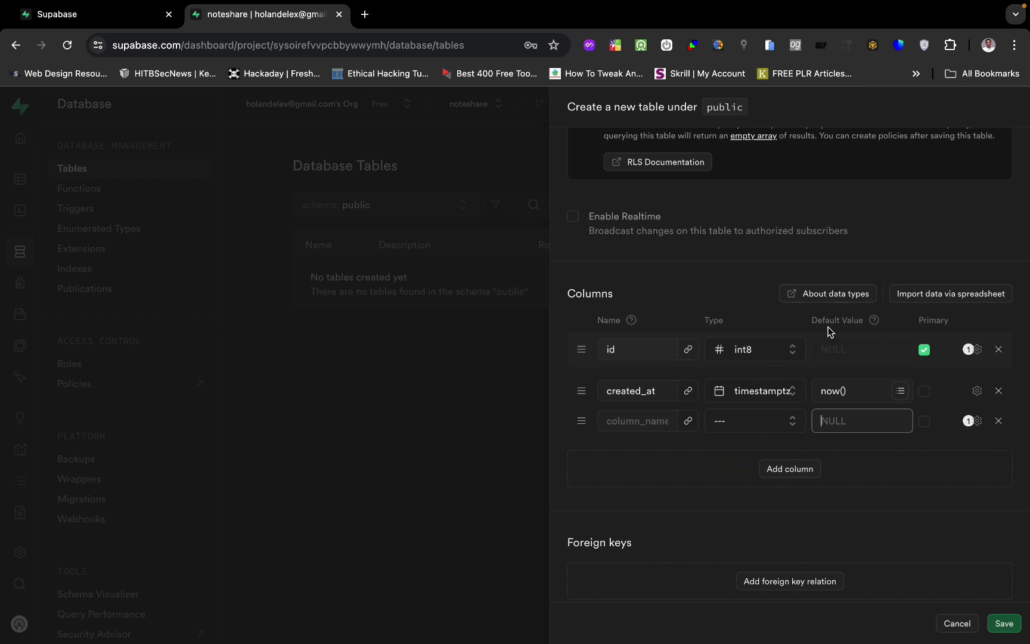
click(950, 627)
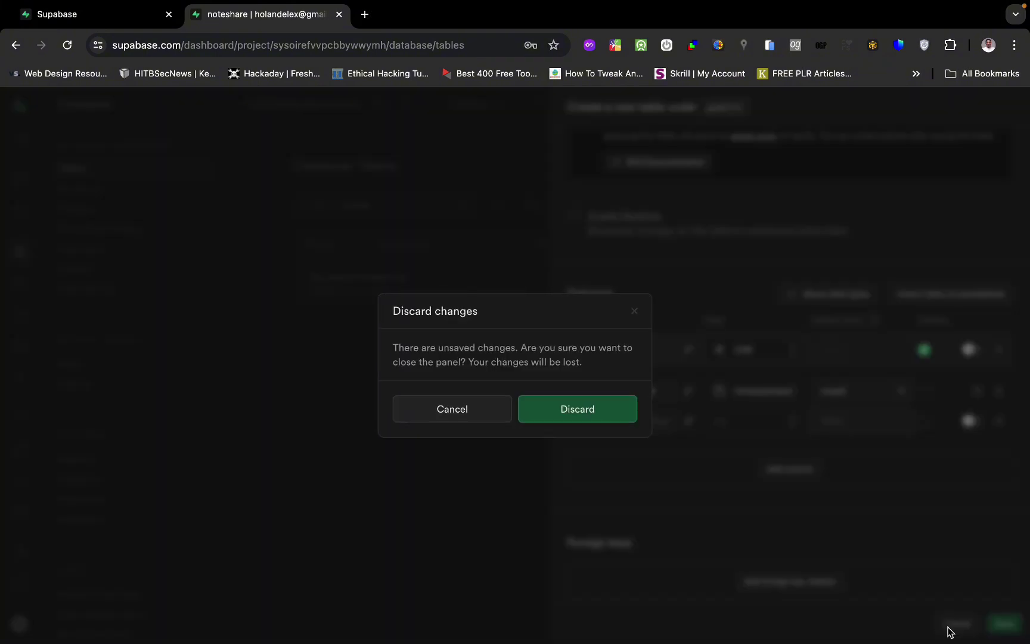
click(600, 412)
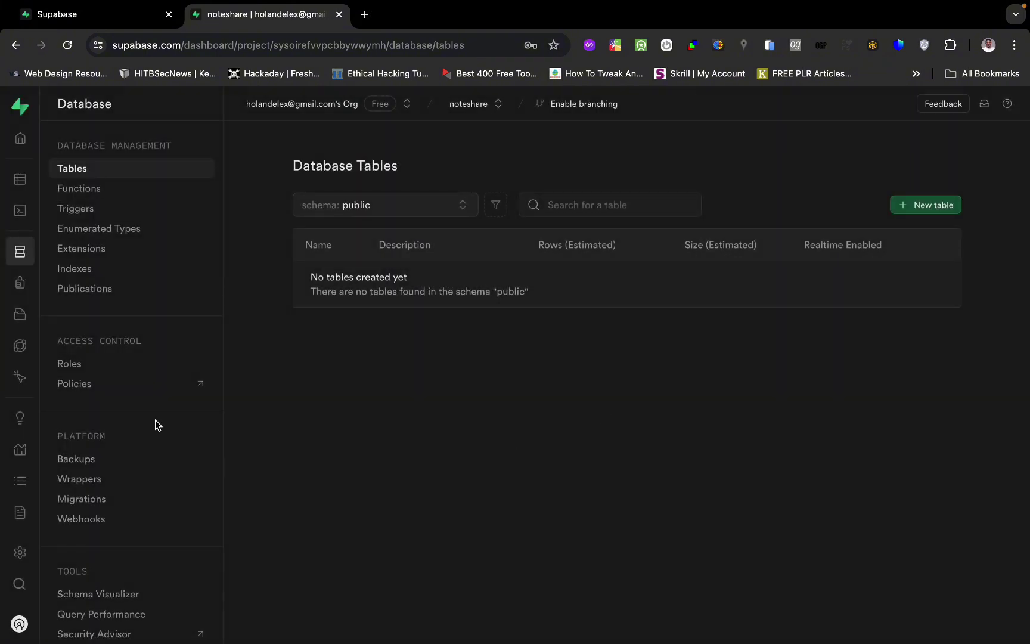
Review the database Functions, Triggers, Enumerated Types and the Extensions list
click(117, 192)
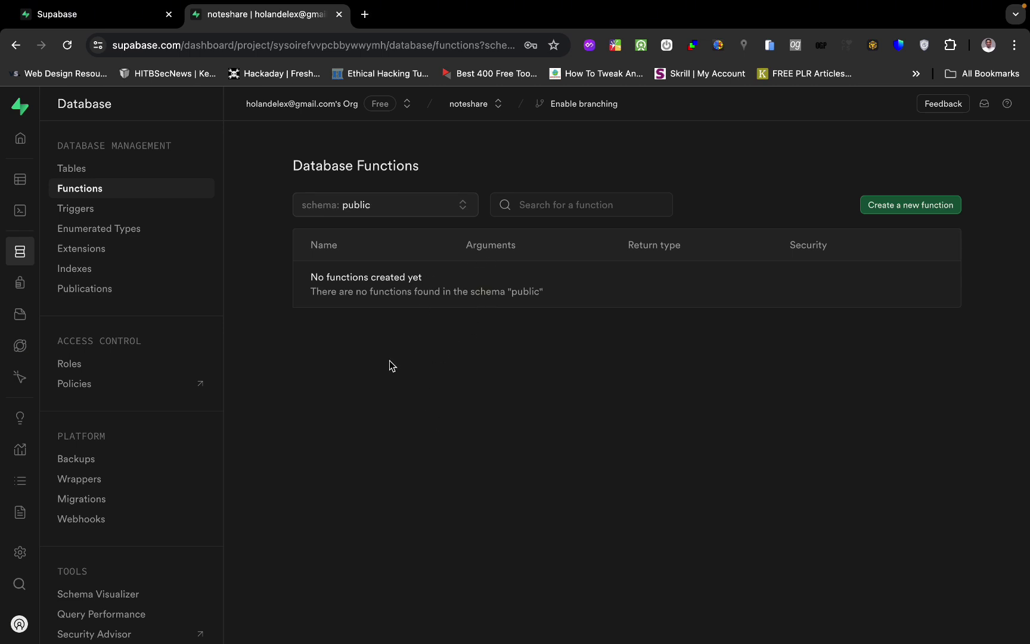
click(137, 214)
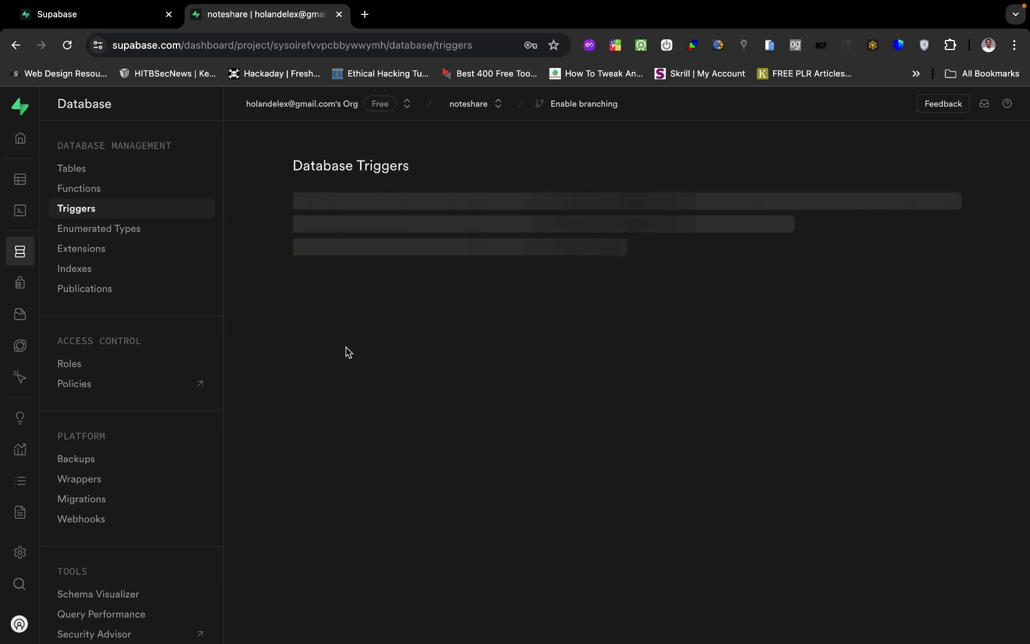
click(168, 229)
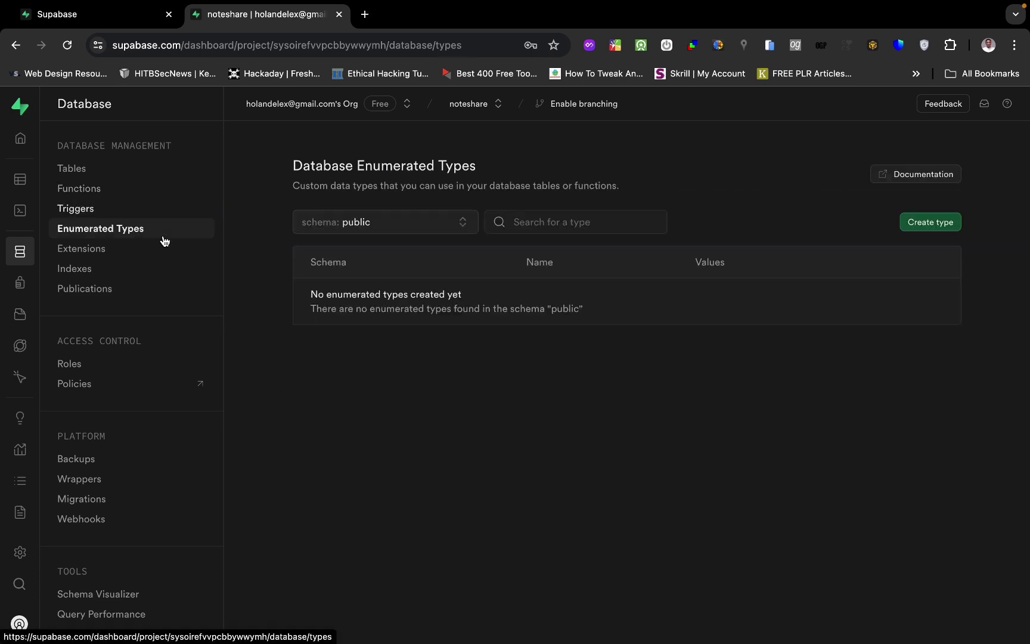
click(143, 249)
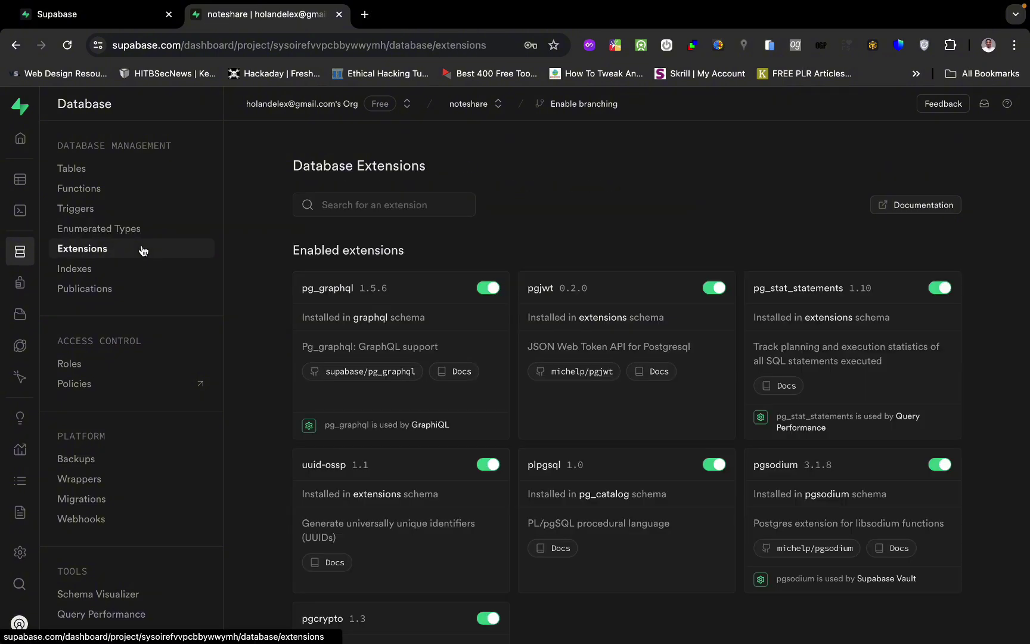
scroll(379, 358, down, 10)
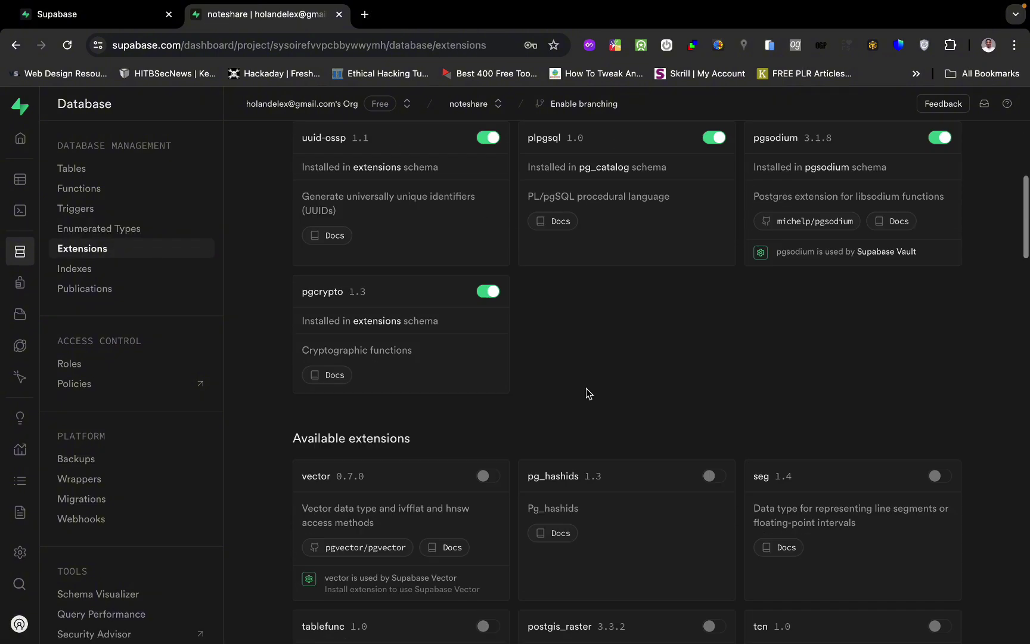
scroll(586, 388, down, 1)
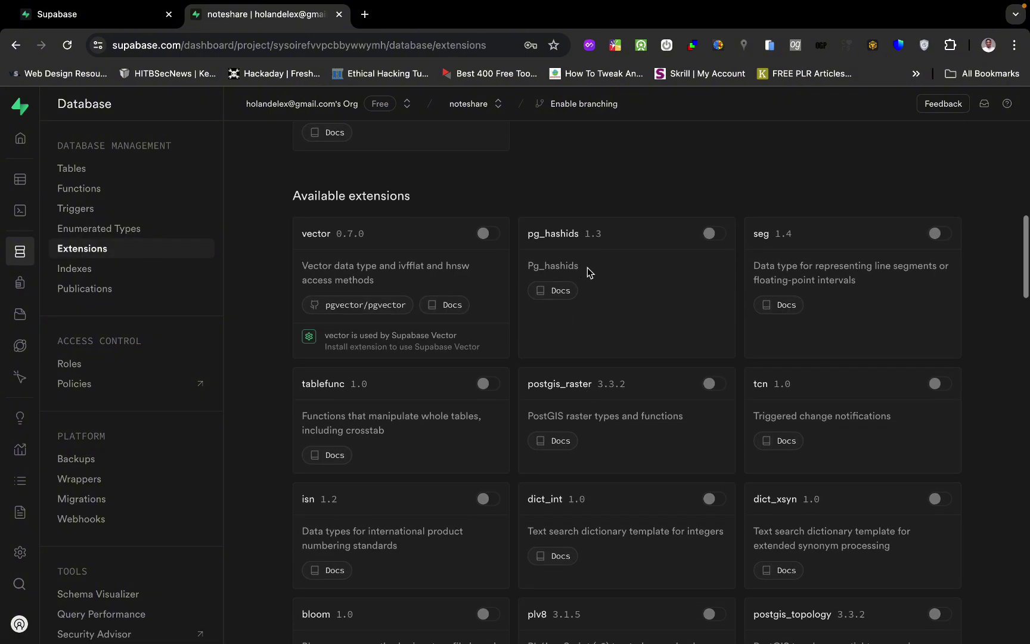
Skim the pg_hashids extension docs, then view the empty Indexes page
click(561, 292)
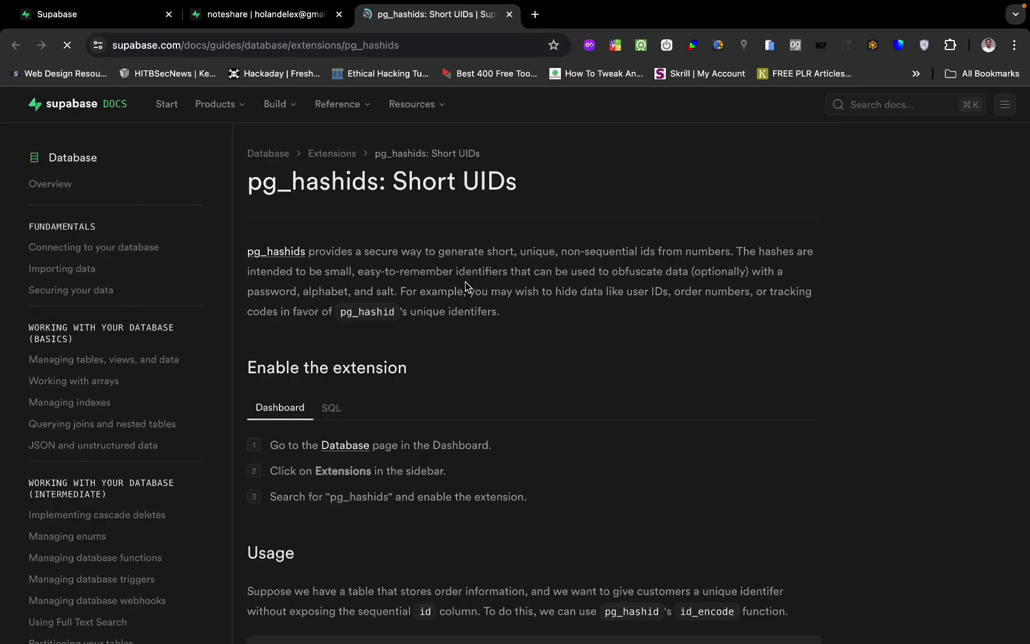
scroll(458, 434, down, 6)
scroll(457, 434, up, 3)
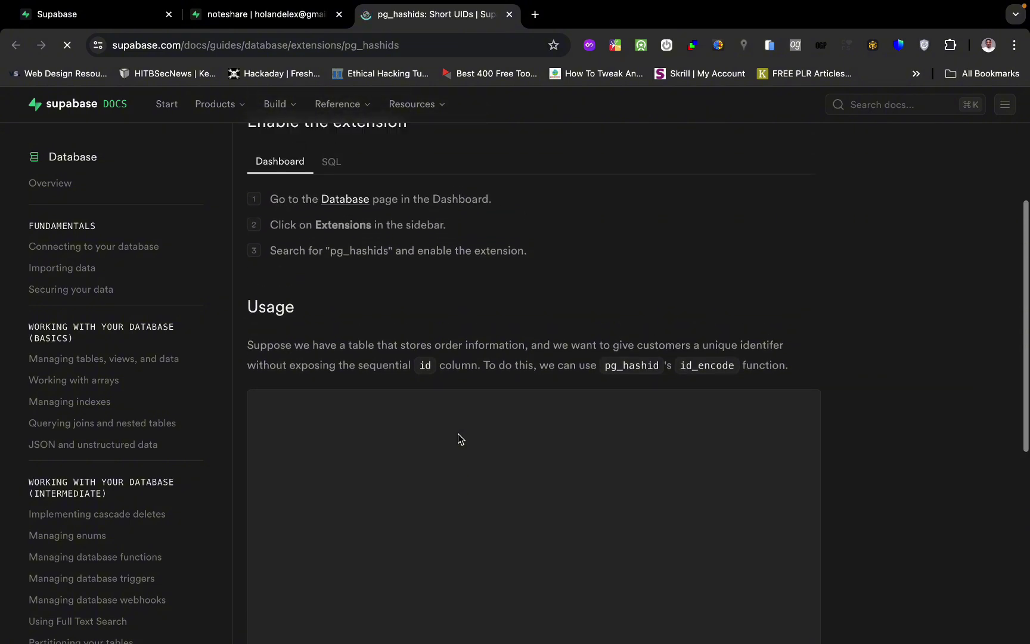
click(509, 14)
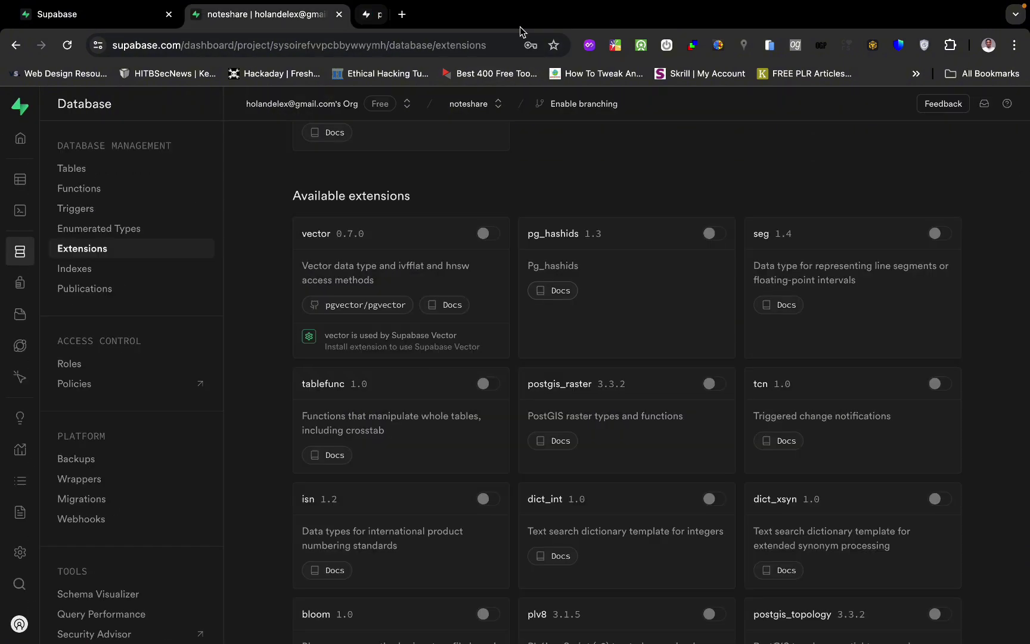
click(132, 273)
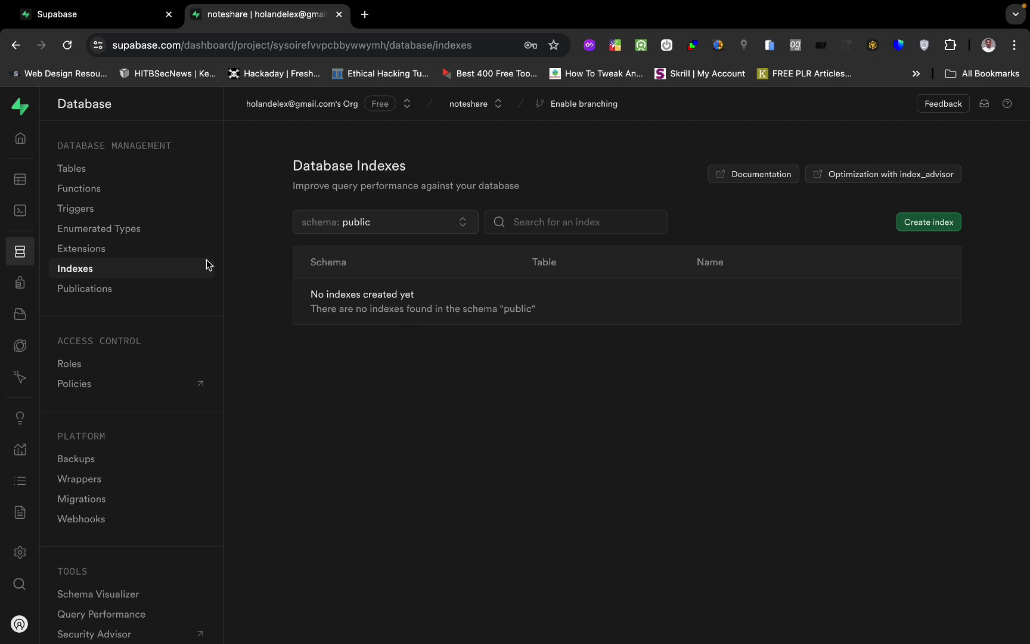
Browse Database Publications and Roles, then open the Access Control Policies page
click(92, 288)
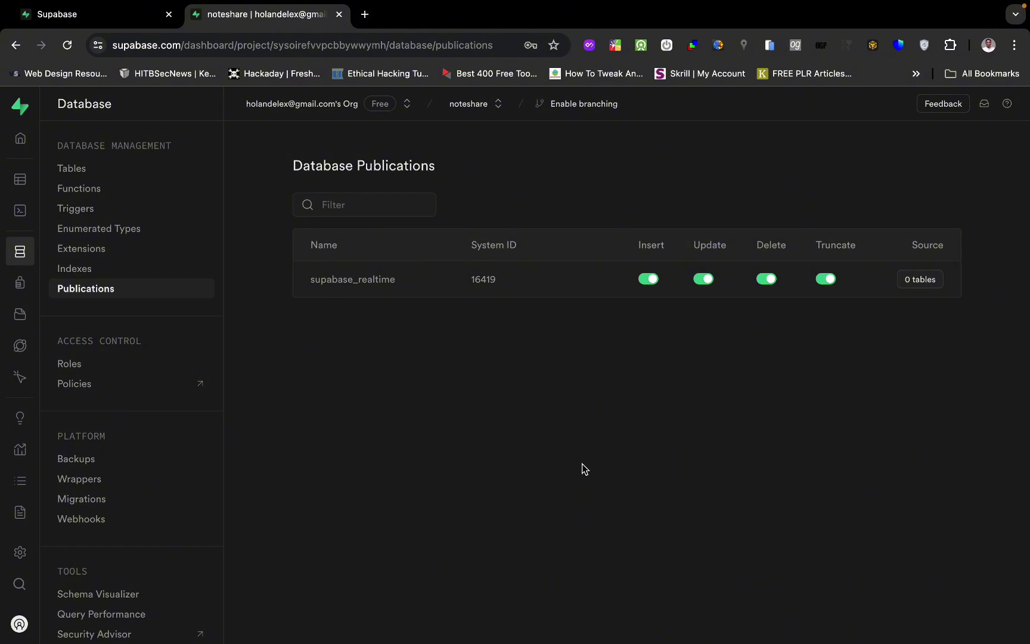
click(110, 365)
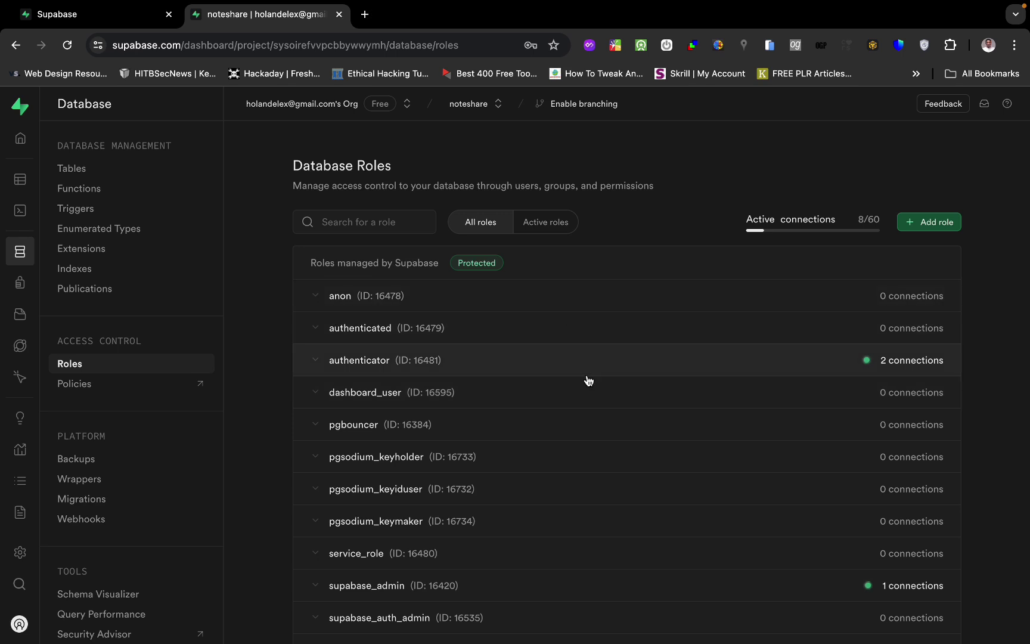
scroll(588, 380, down, 1)
scroll(588, 380, down, 3)
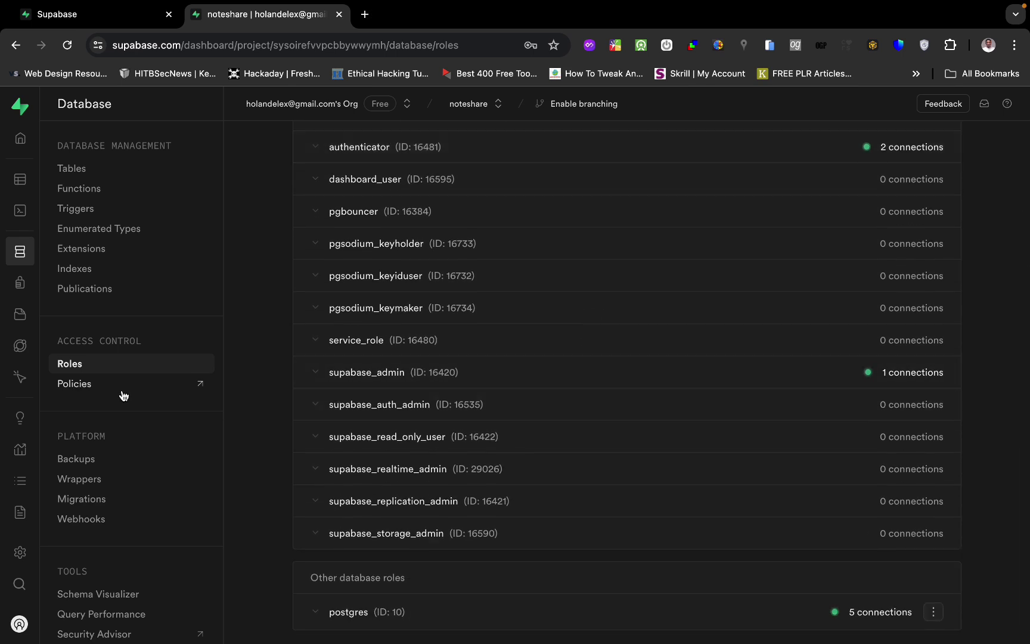
scroll(415, 322, up, 4)
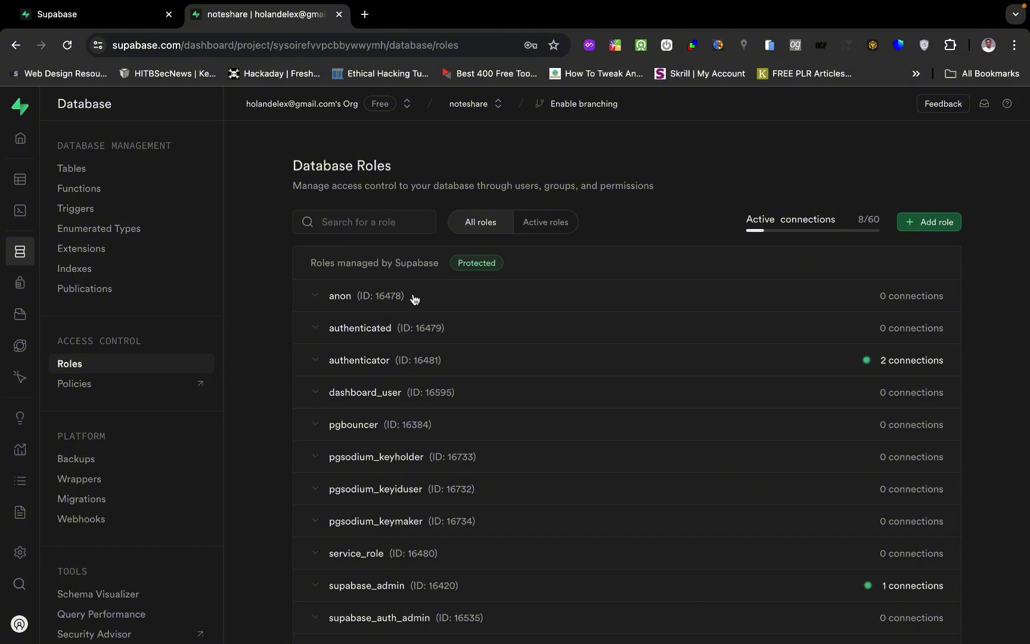
scroll(437, 412, down, 1)
scroll(438, 411, down, 1)
scroll(437, 411, down, 2)
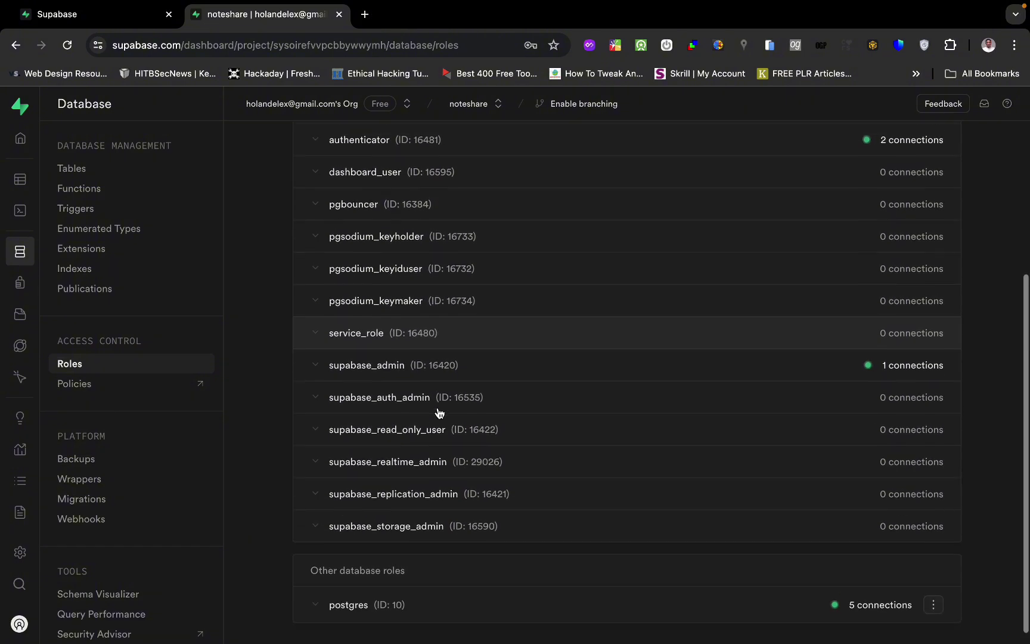
scroll(439, 413, up, 1)
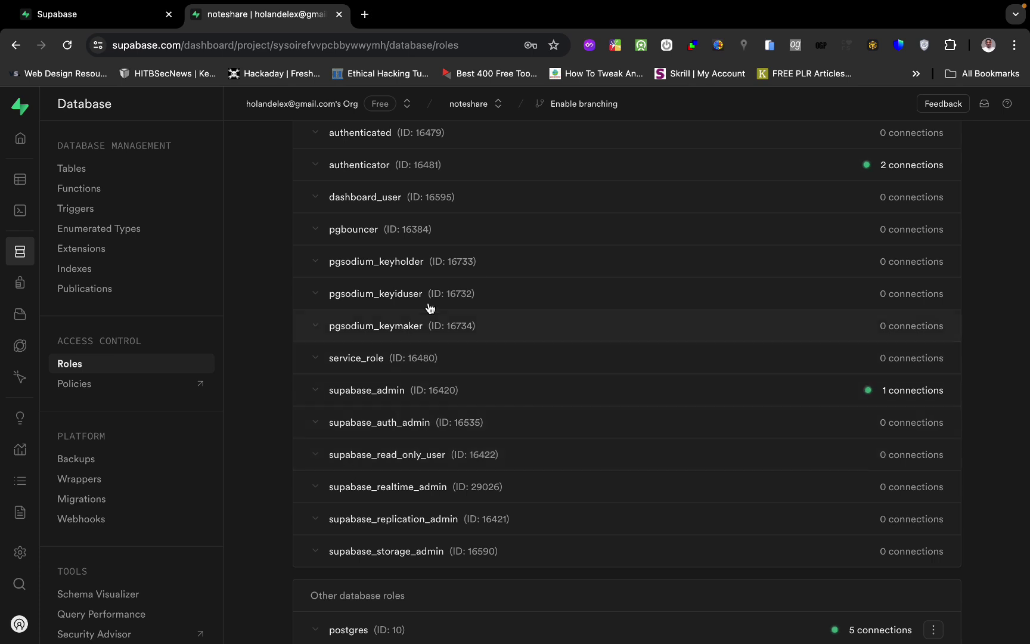
scroll(430, 305, up, 2)
scroll(430, 305, up, 1)
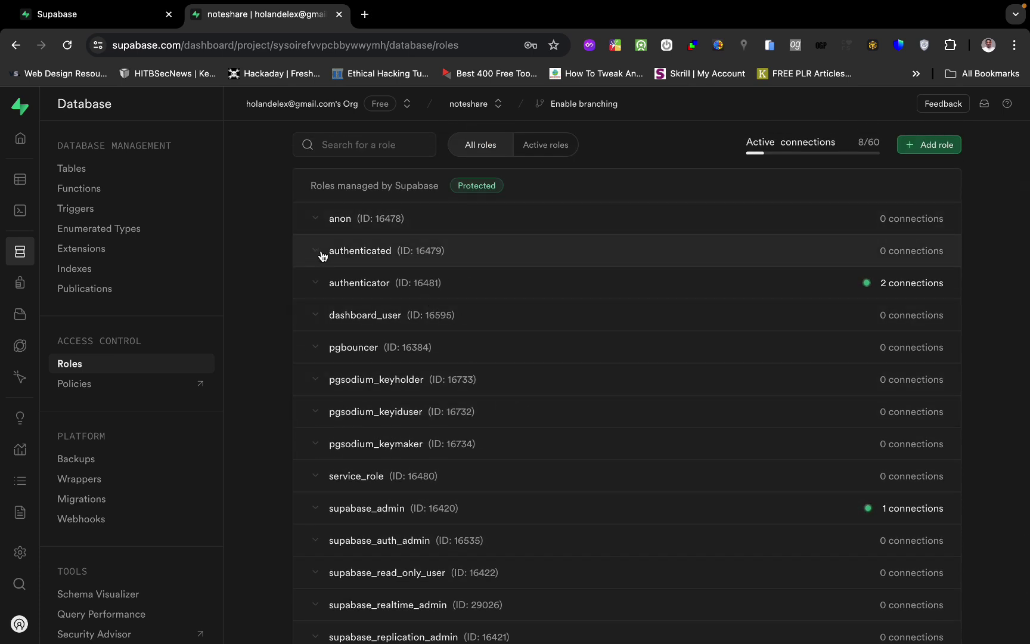
click(158, 387)
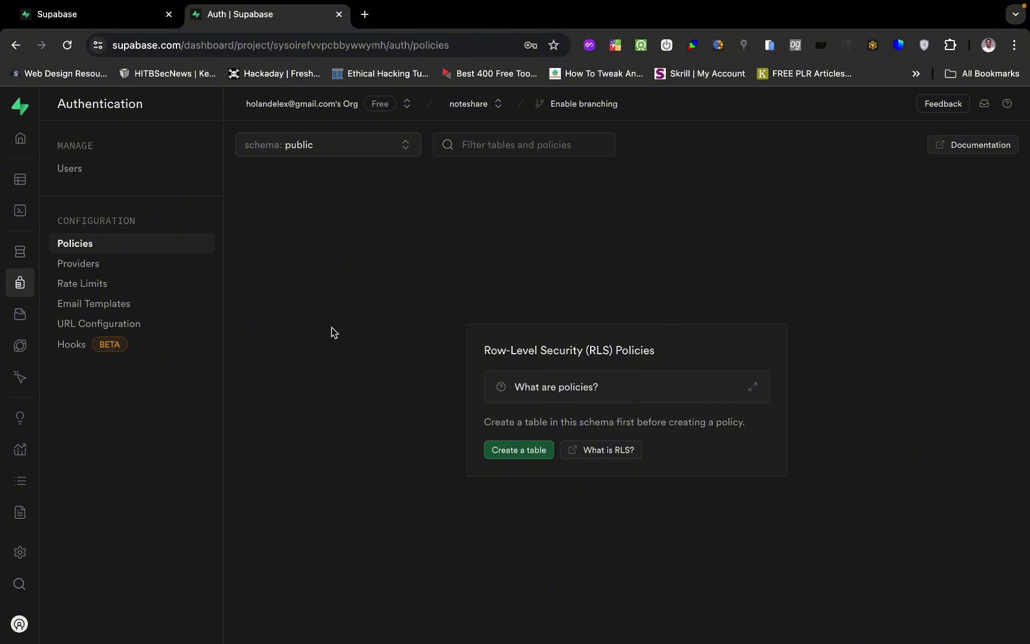
Scroll through the list of available authentication providers
click(99, 269)
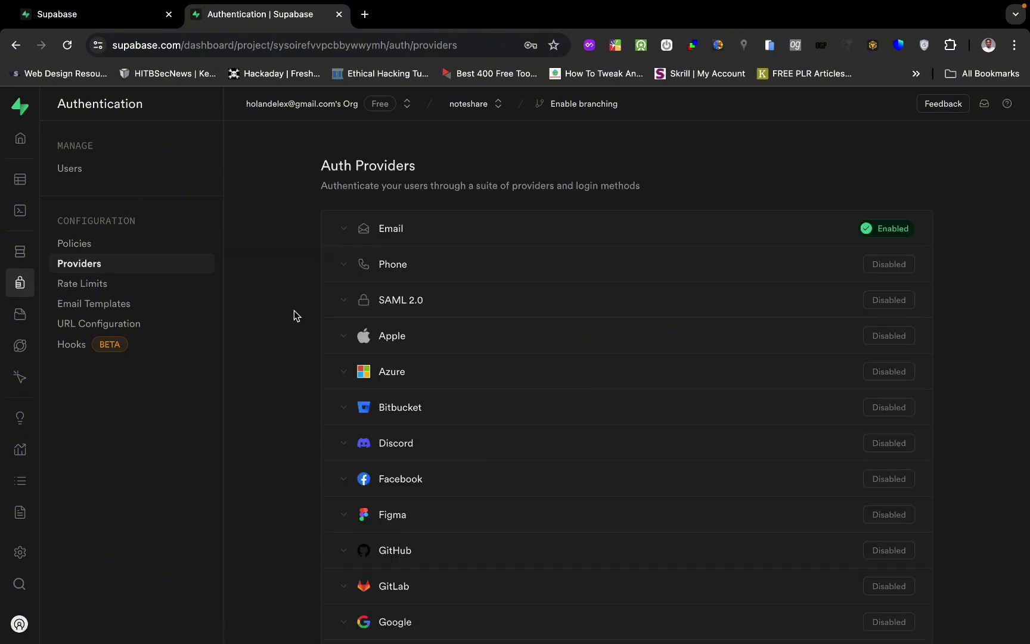
scroll(464, 369, down, 1)
scroll(465, 369, down, 5)
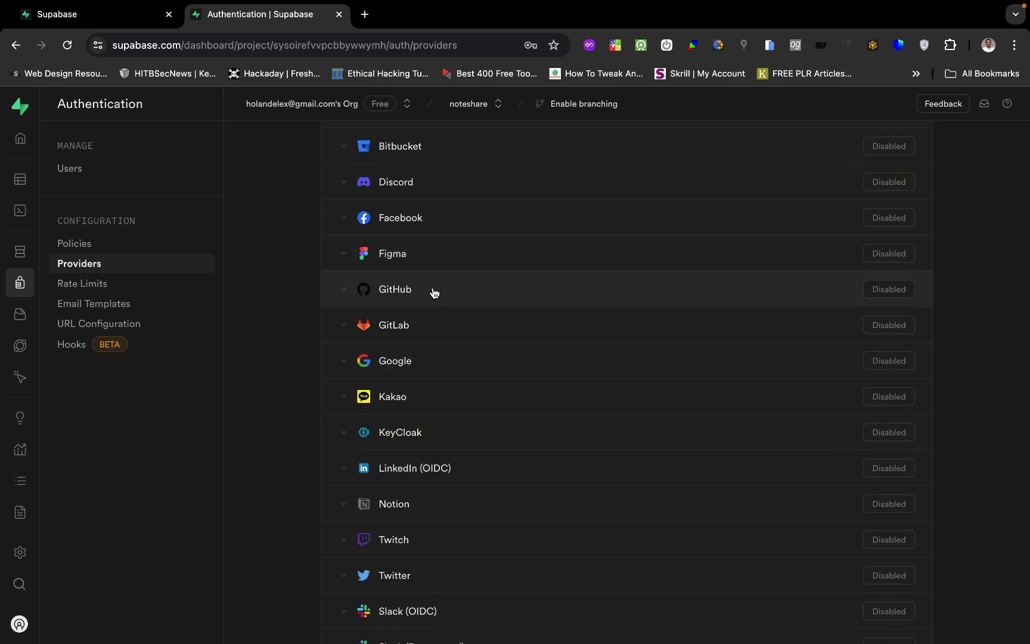
scroll(498, 362, down, 1)
scroll(497, 362, down, 4)
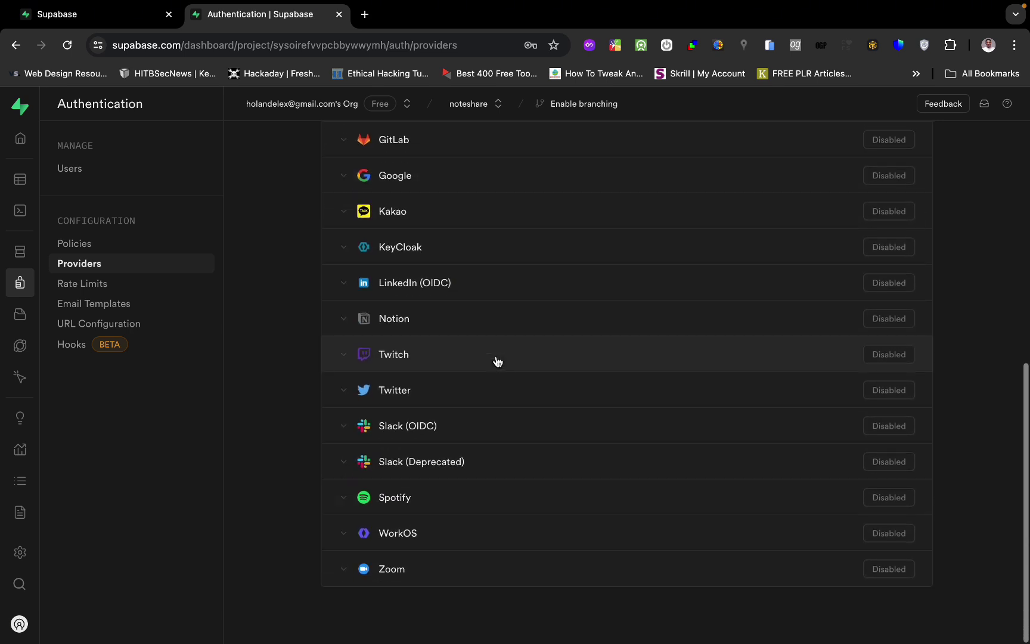
scroll(504, 411, up, 2)
scroll(504, 411, up, 5)
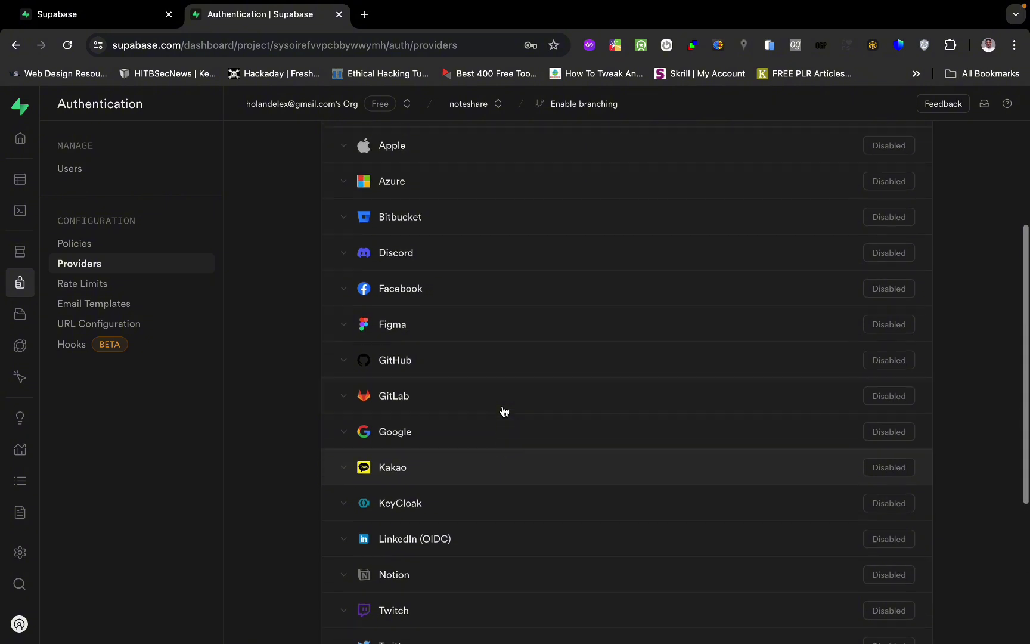
scroll(503, 411, up, 1)
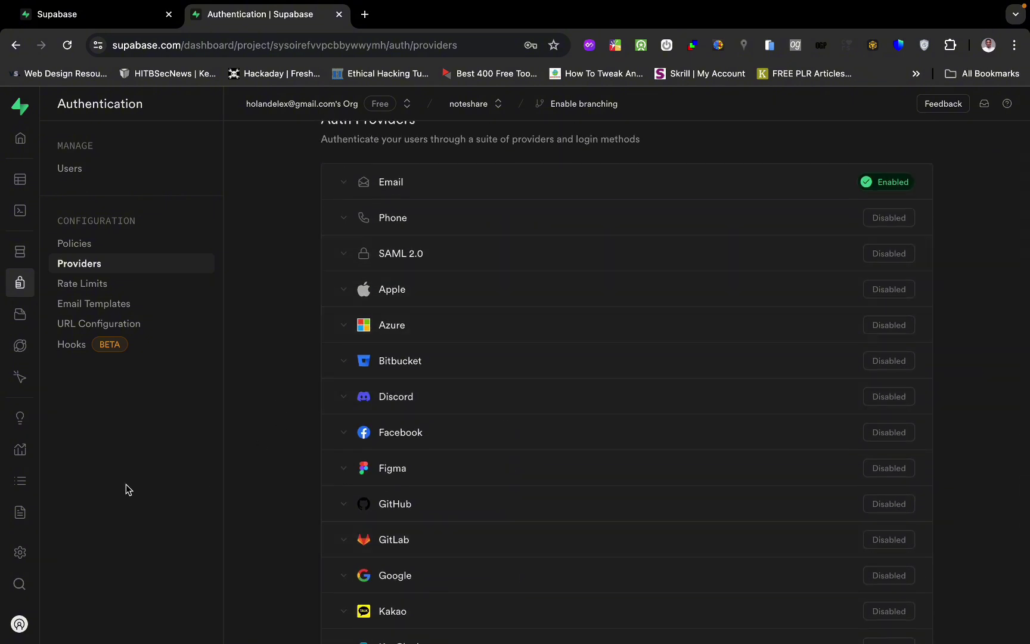
Review the authentication rate limit settings
click(123, 284)
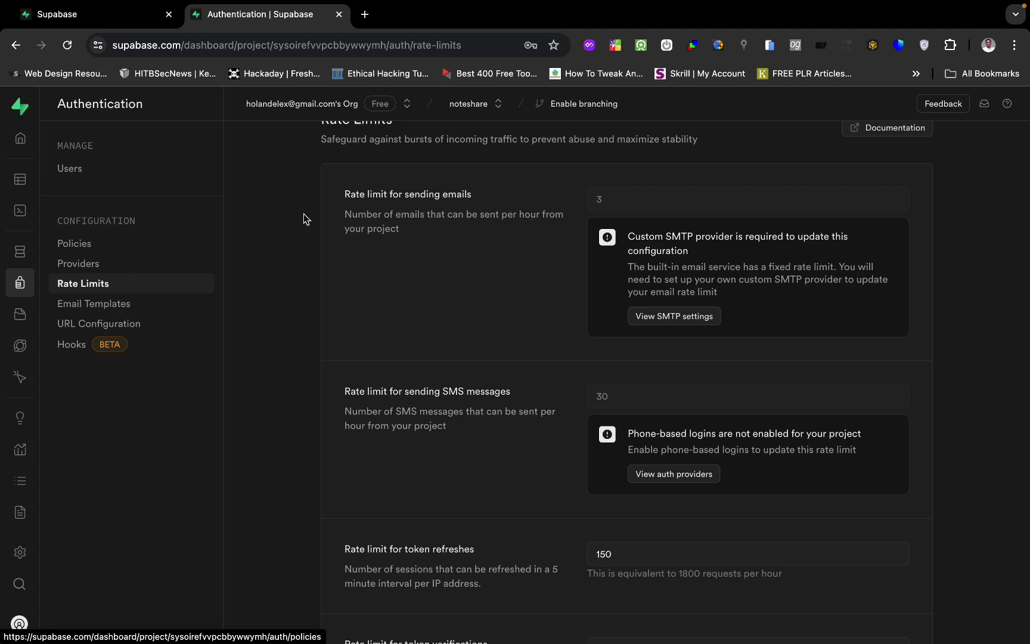
scroll(535, 442, down, 5)
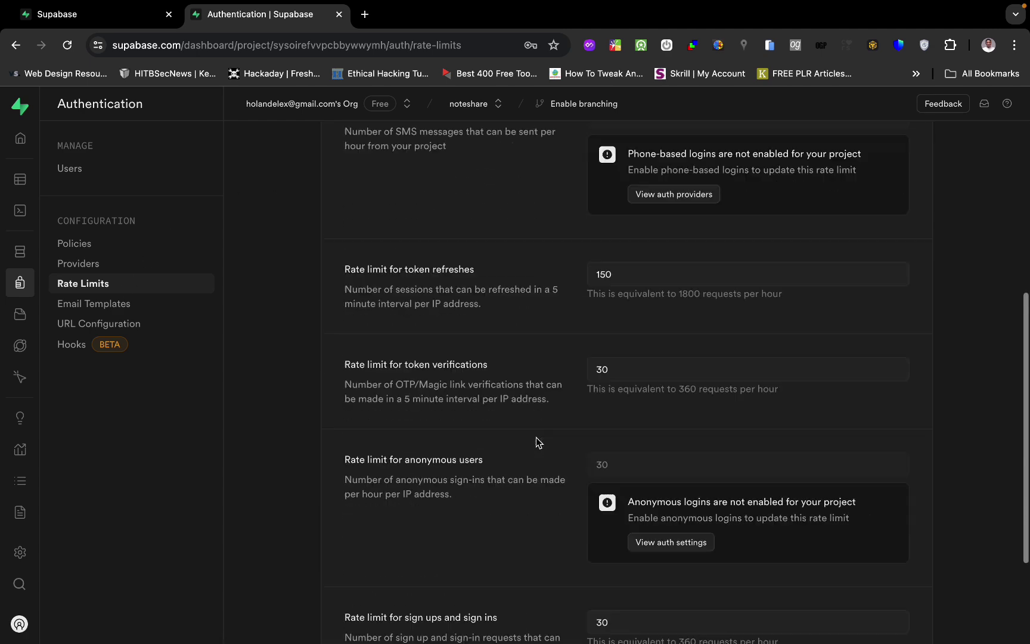
scroll(538, 441, down, 2)
scroll(538, 442, up, 3)
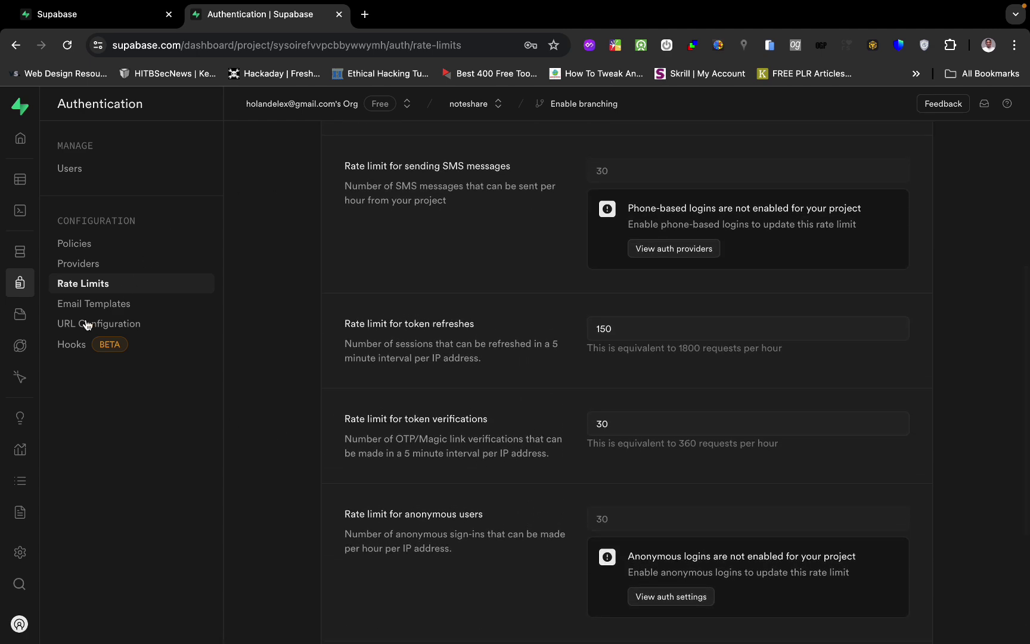
View the Invite user and Magic Link email templates
click(90, 304)
scroll(429, 280, up, 2)
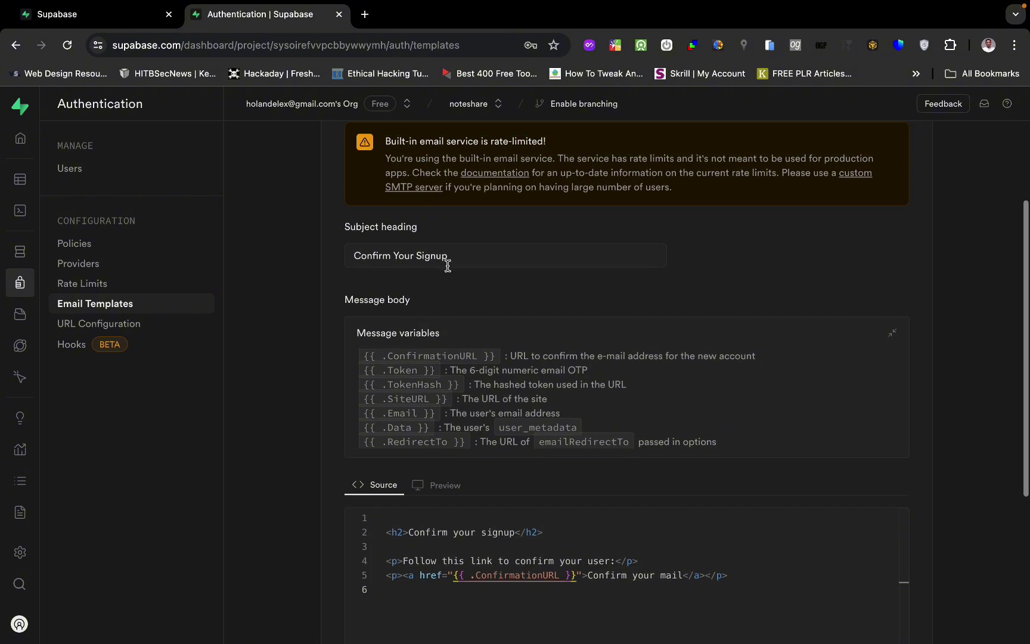
scroll(447, 266, up, 3)
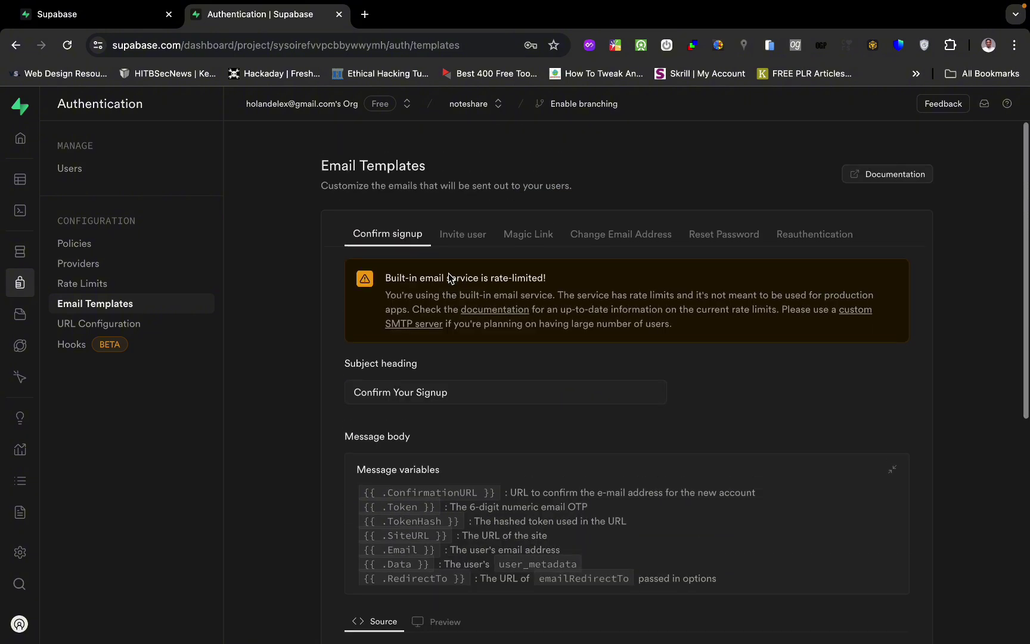
click(459, 240)
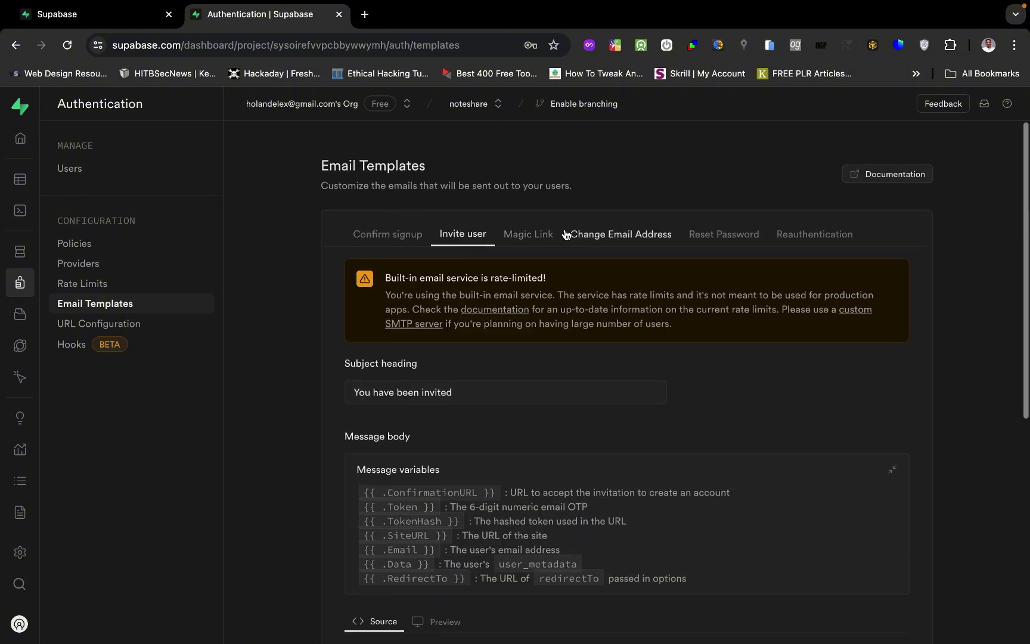
click(541, 234)
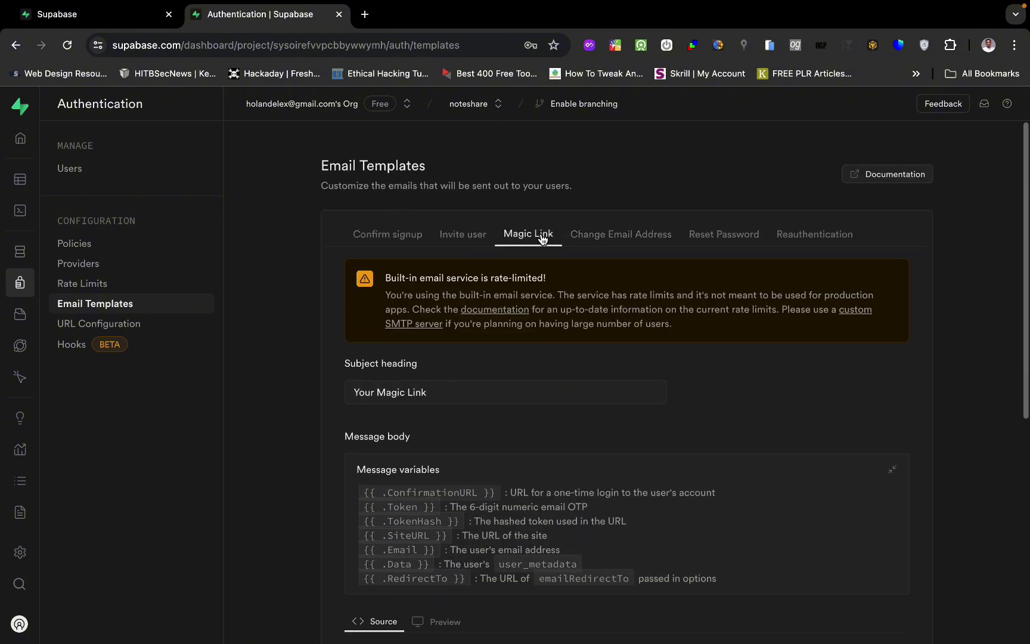
Check the site and redirect URL configuration, then the empty Auth Hooks page
click(156, 325)
scroll(381, 355, down, 1)
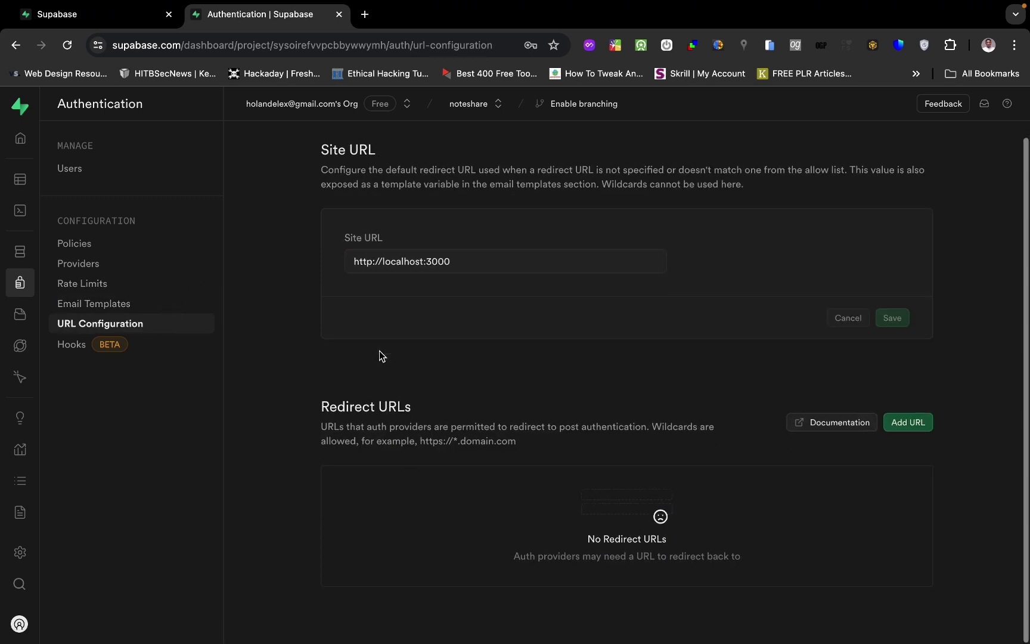
scroll(417, 480, up, 1)
click(81, 354)
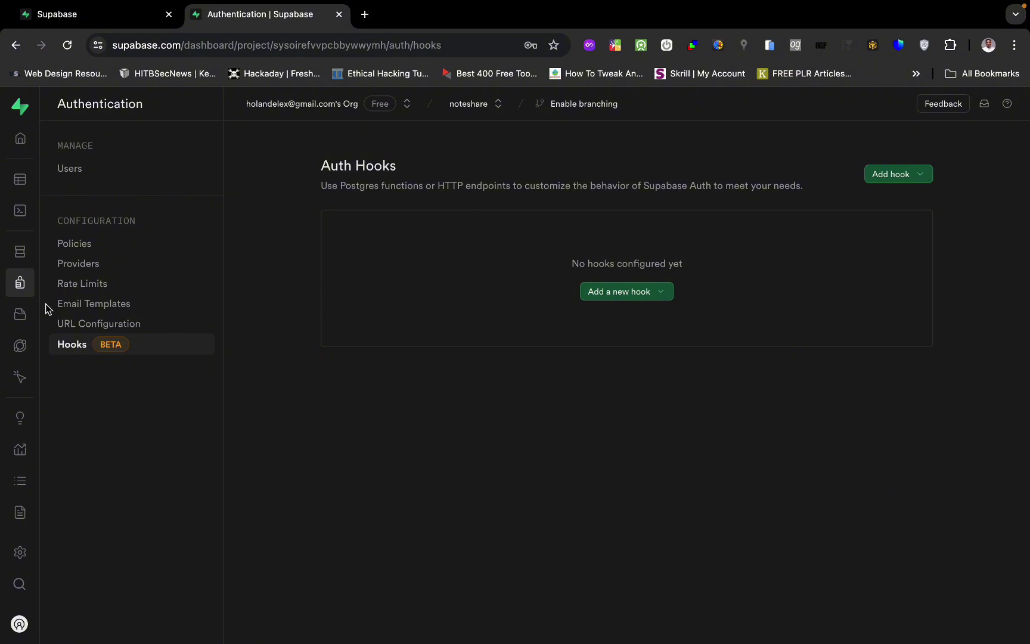
mouse_move(31, 314)
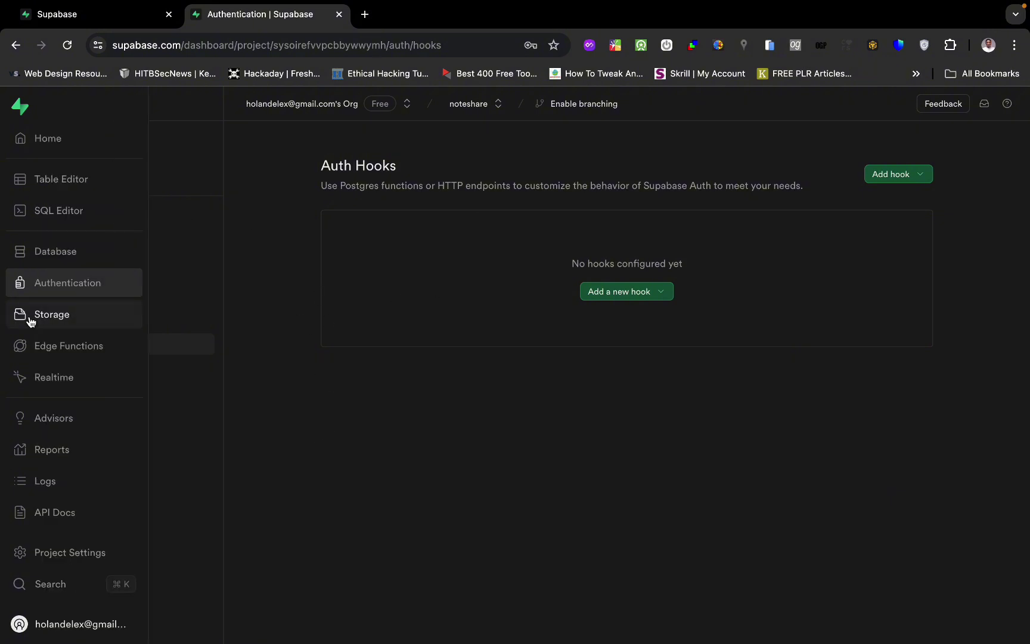
View the empty Storage buckets and policies, then scroll the Edge Functions setup page
click(71, 322)
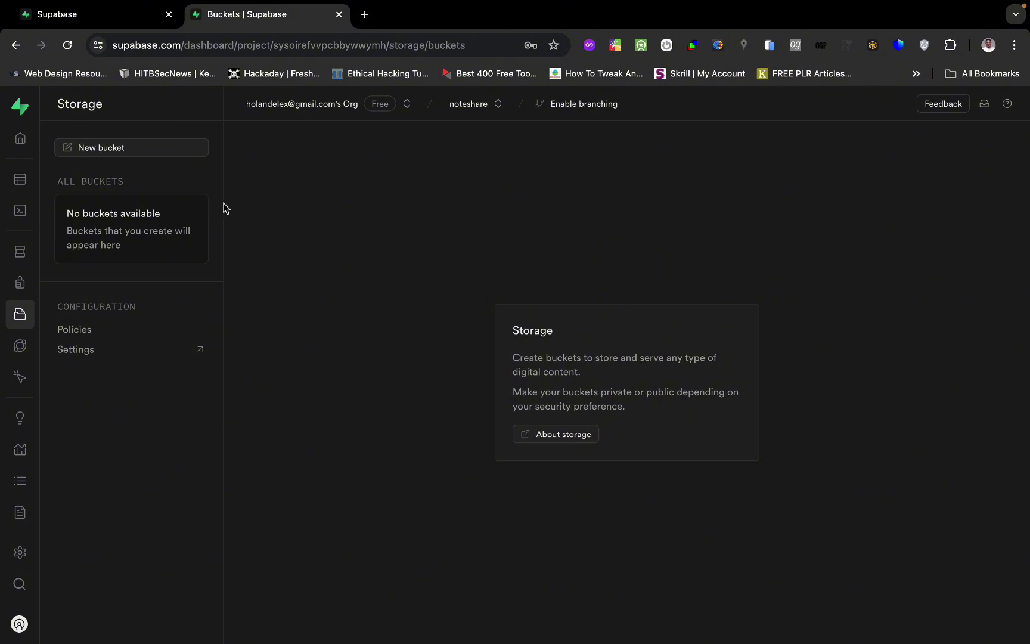
click(107, 329)
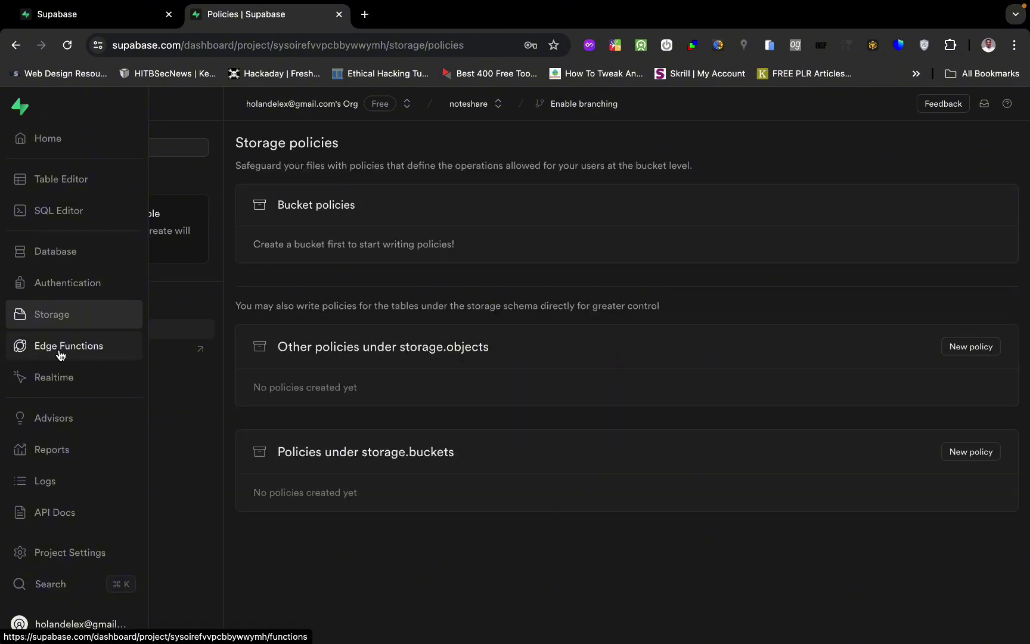
click(59, 350)
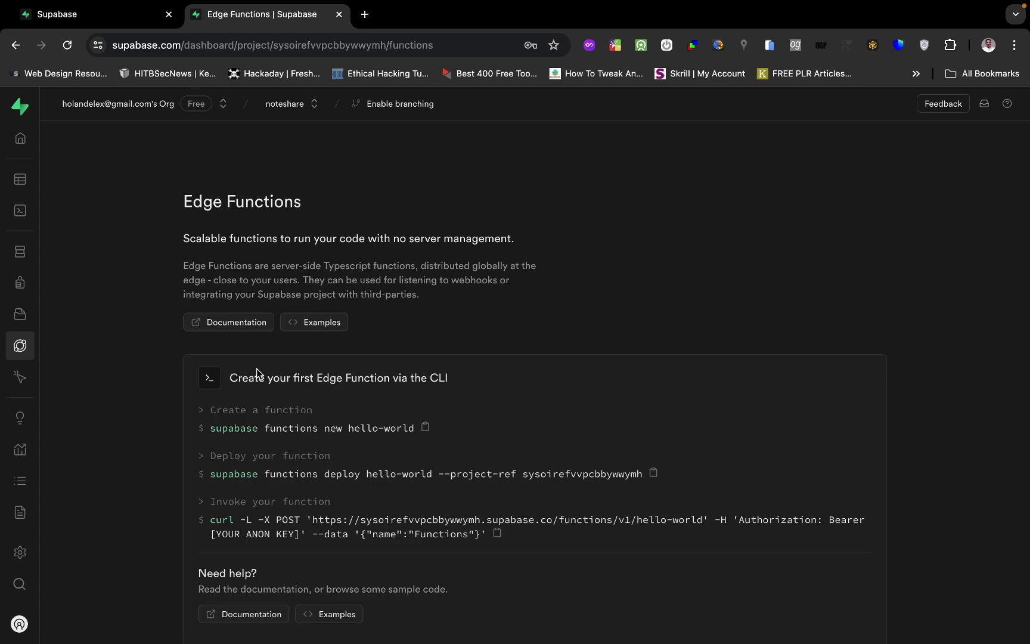
scroll(469, 376, down, 3)
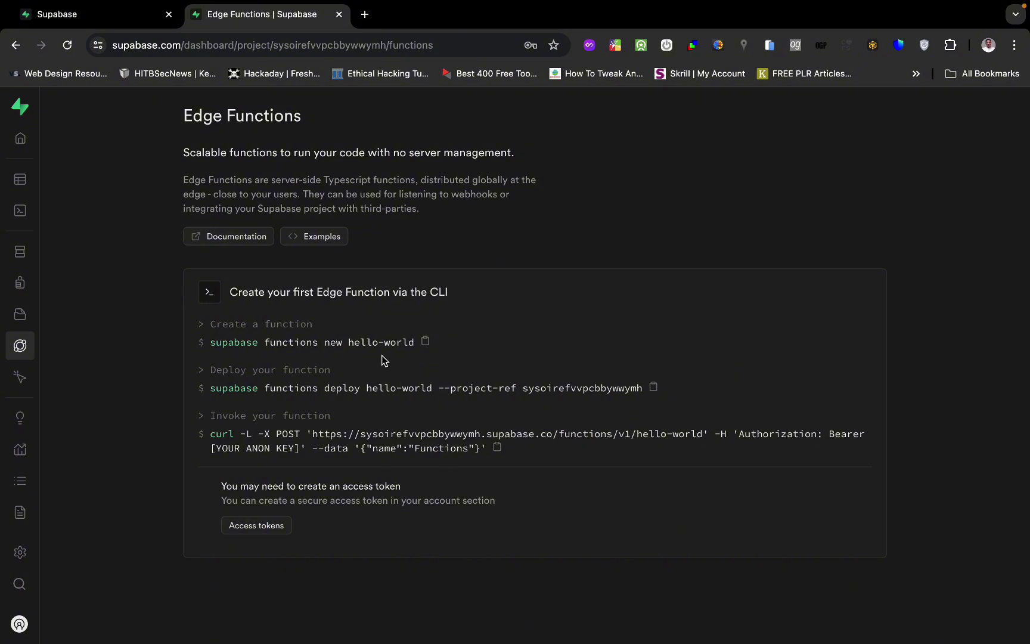
scroll(393, 365, up, 1)
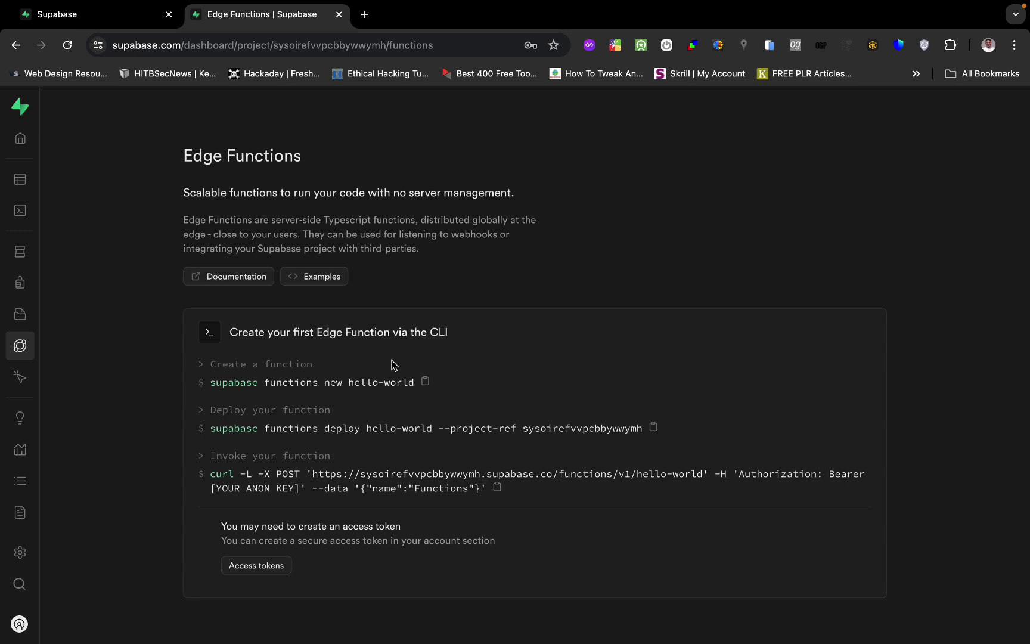
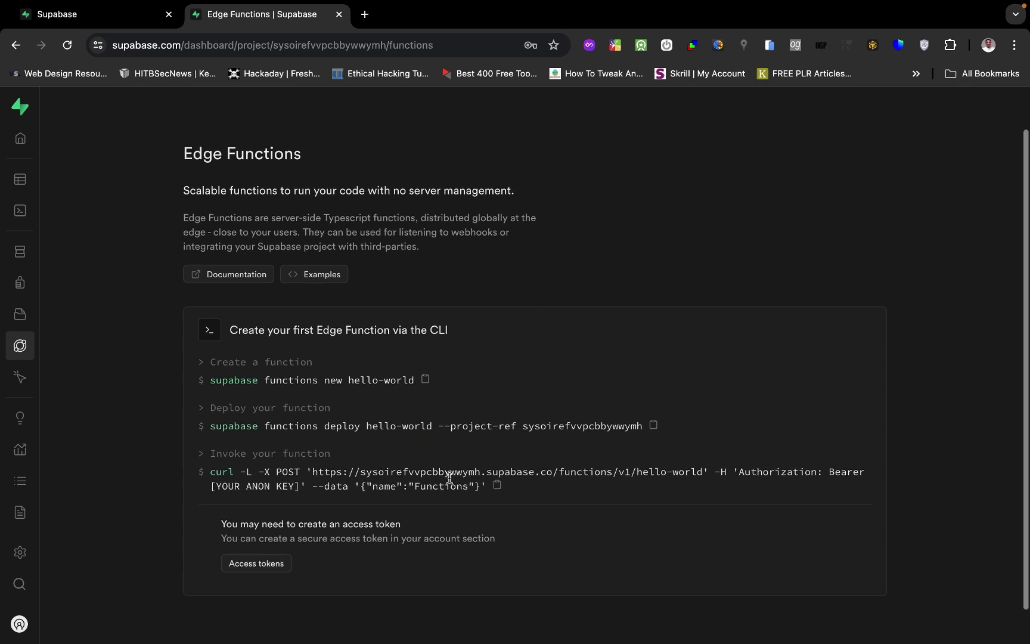
Scroll the Edge Functions overview, then go to the Realtime Inspector for noteshare
scroll(448, 477, down, 1)
scroll(448, 477, up, 3)
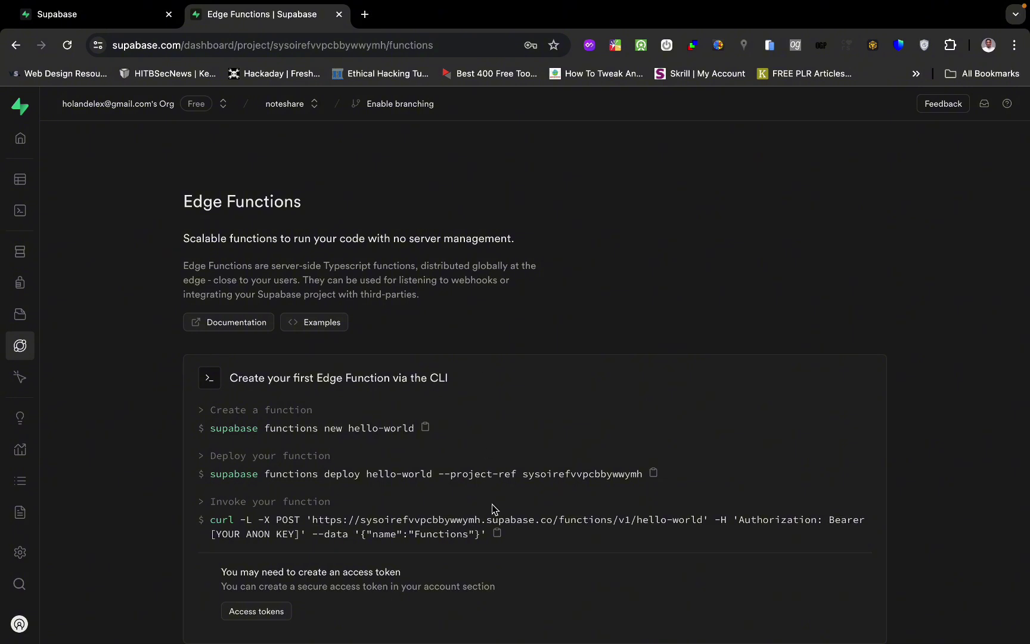
scroll(491, 504, down, 3)
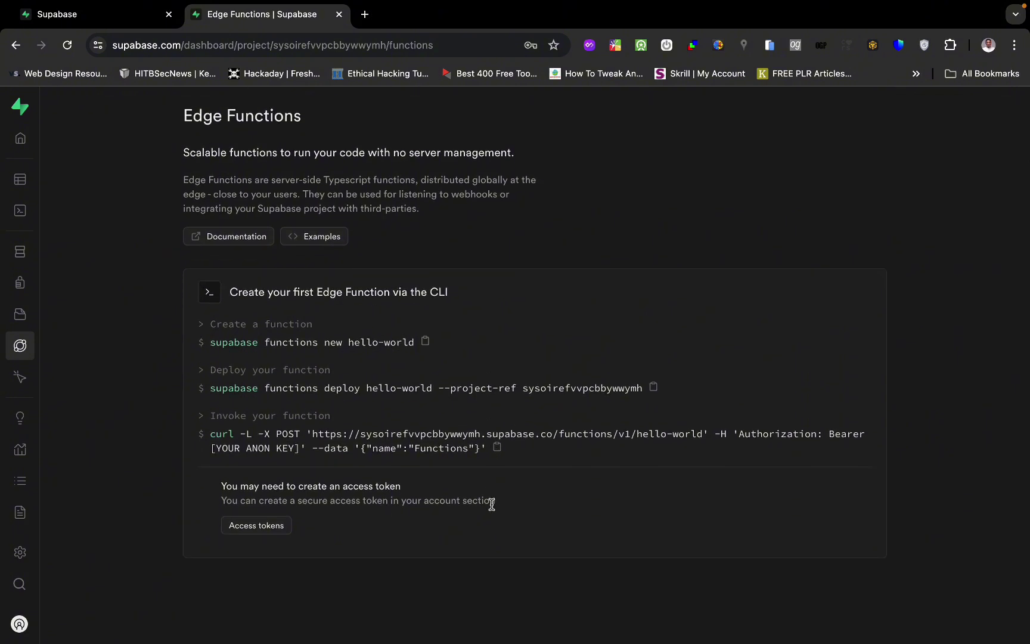
scroll(530, 415, up, 3)
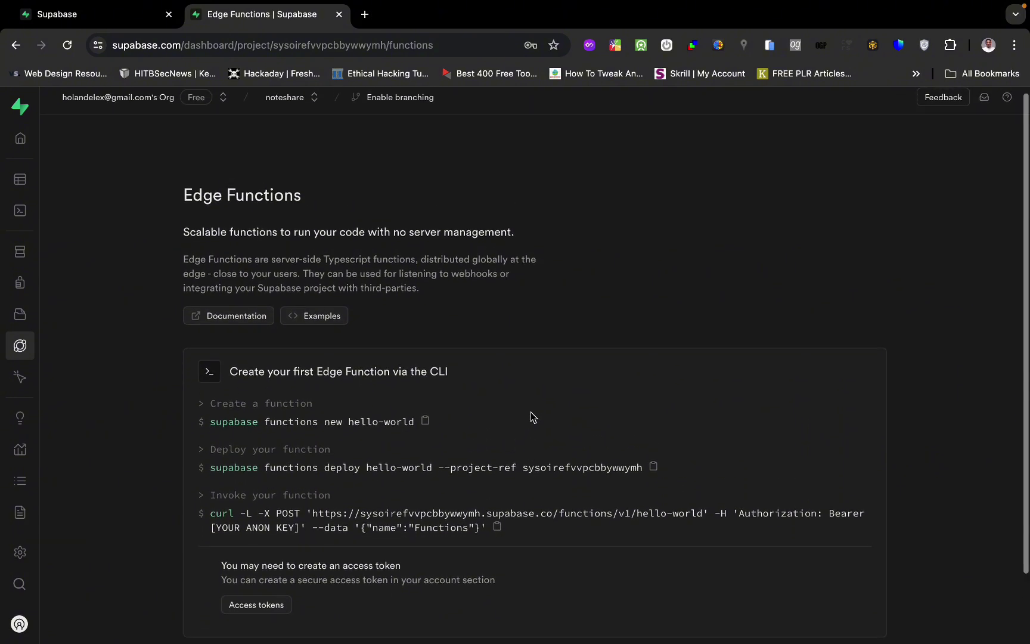
scroll(368, 504, up, 1)
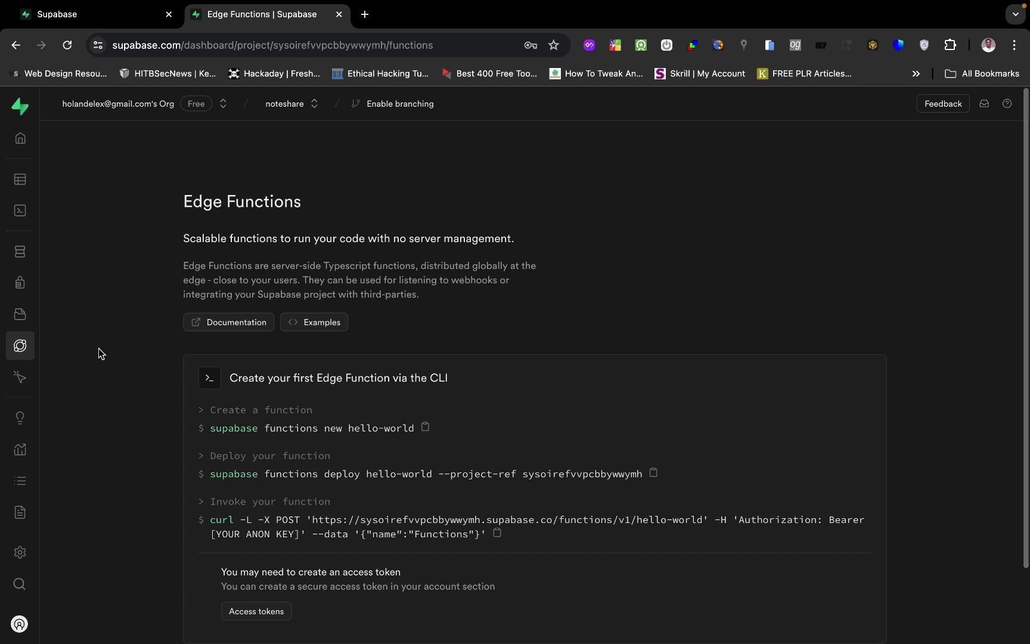
mouse_move(37, 381)
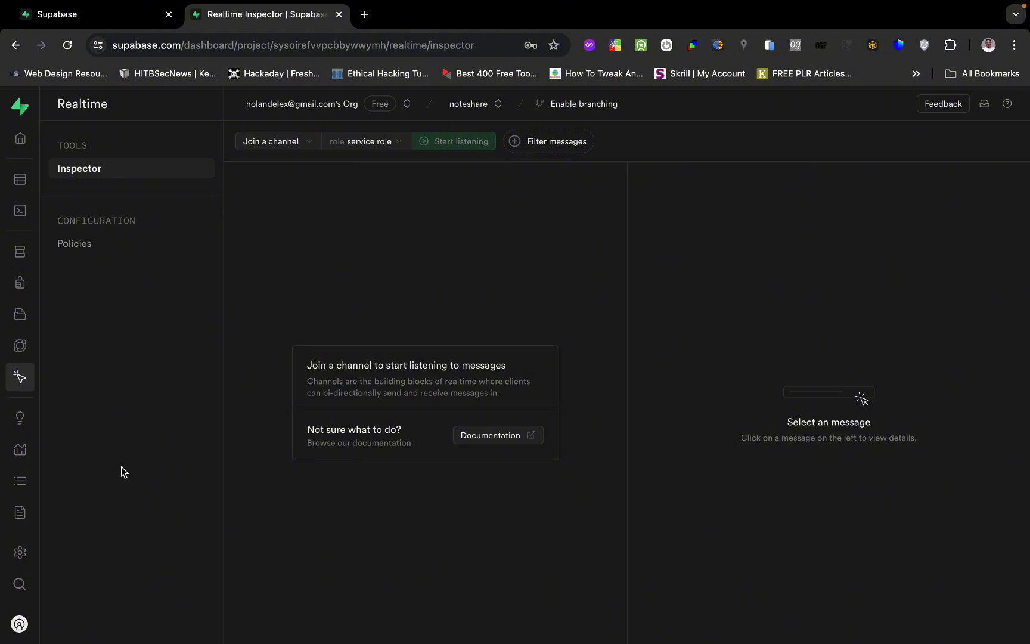
Review the security advisor's errors, warnings and info, then the performance advisor results
click(51, 418)
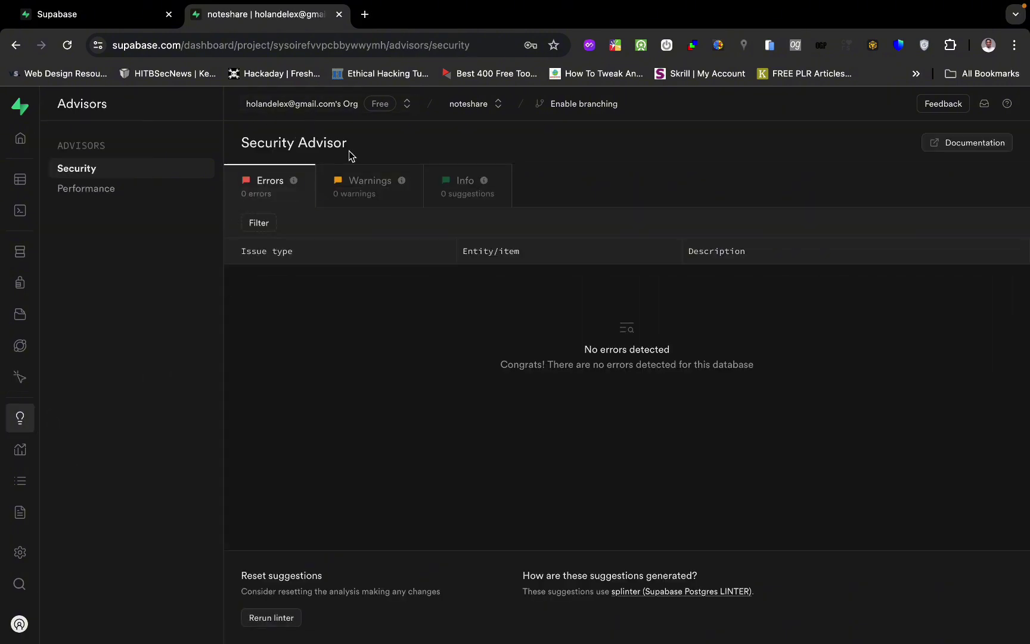
click(382, 198)
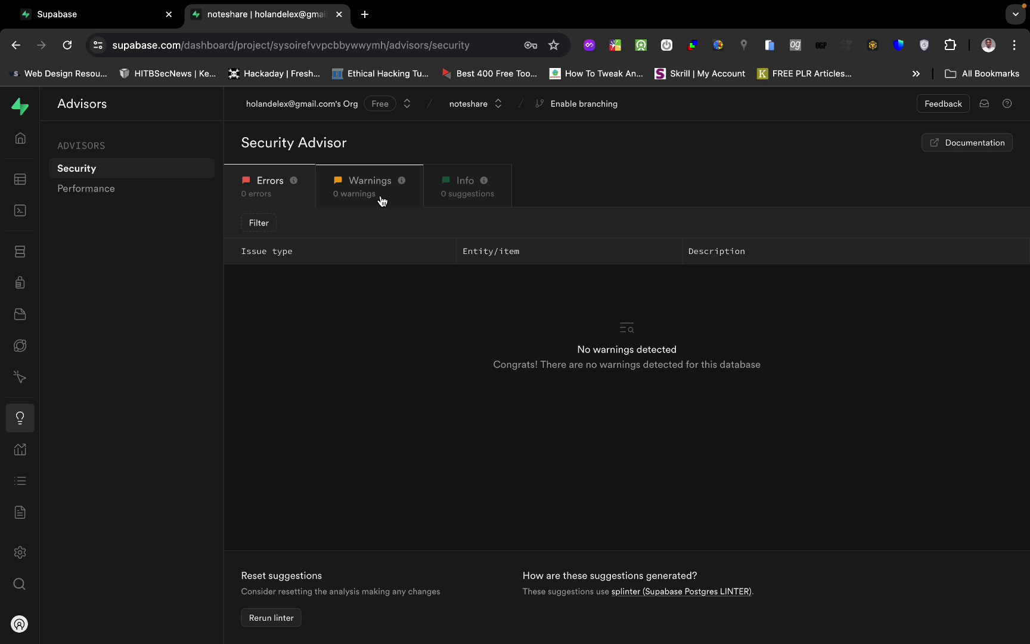
click(464, 180)
click(250, 199)
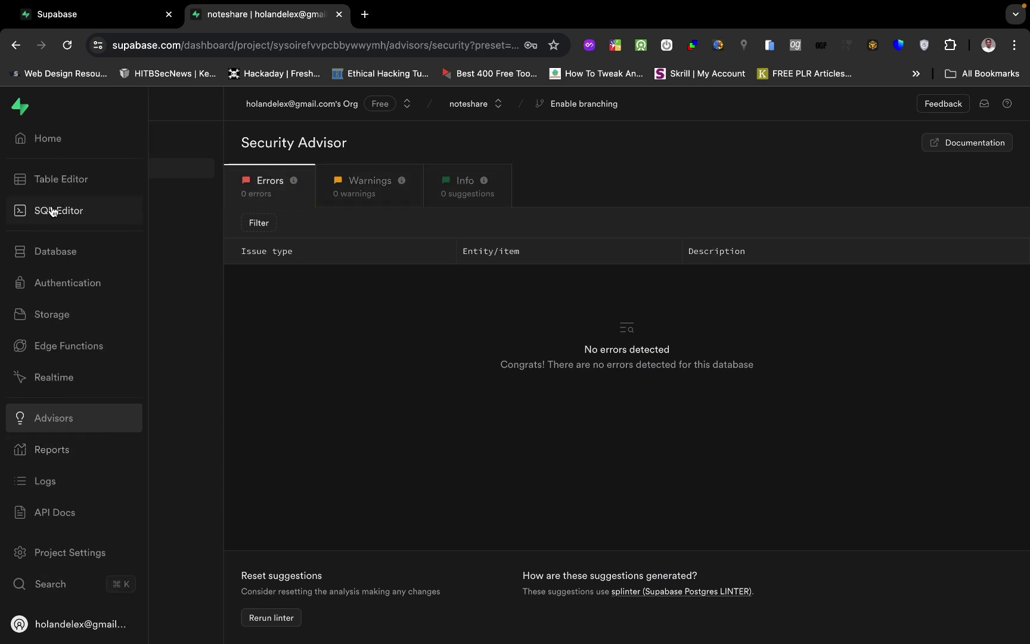
click(144, 188)
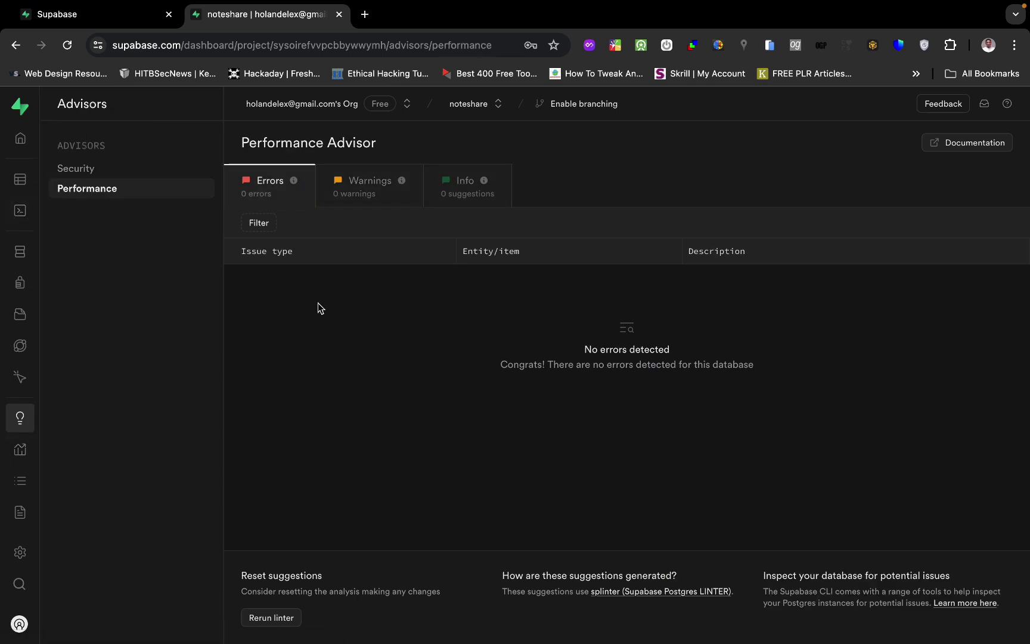
View the built-in API usage report, then the Logs & Analytics explorer
click(69, 449)
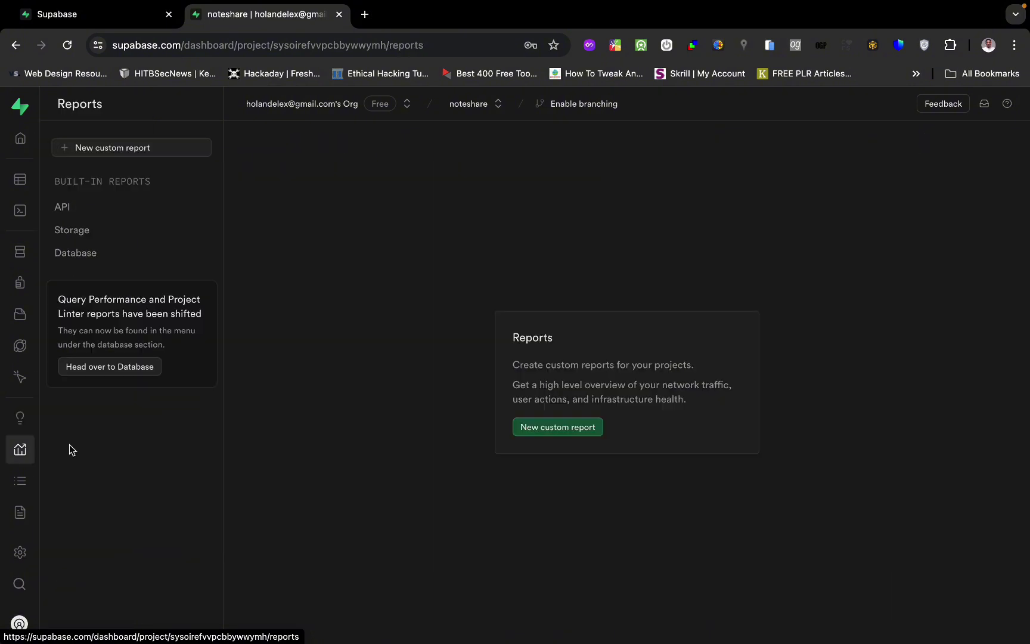
click(111, 207)
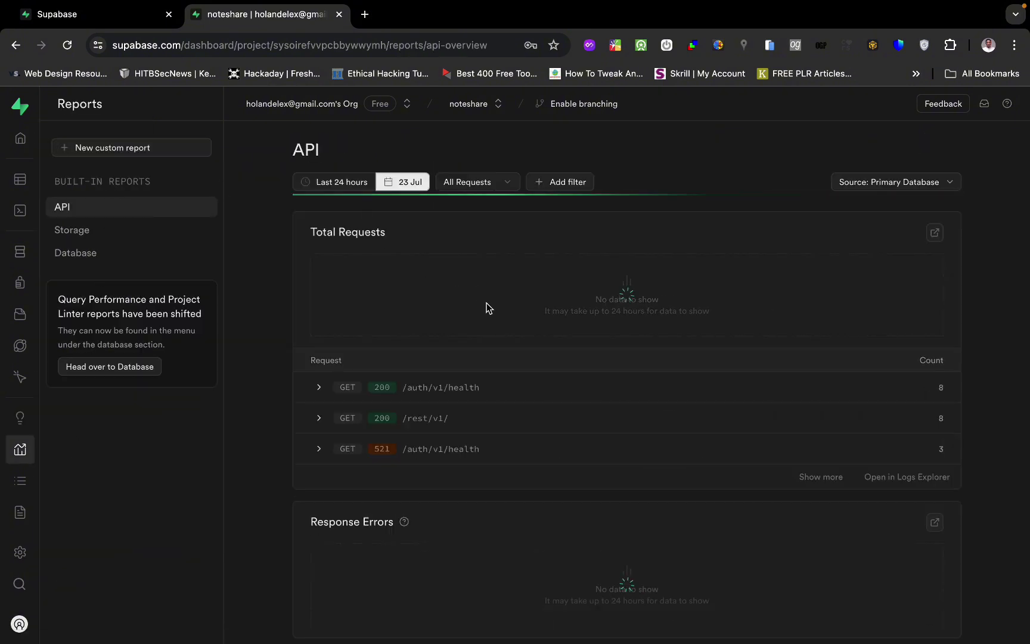
mouse_move(44, 443)
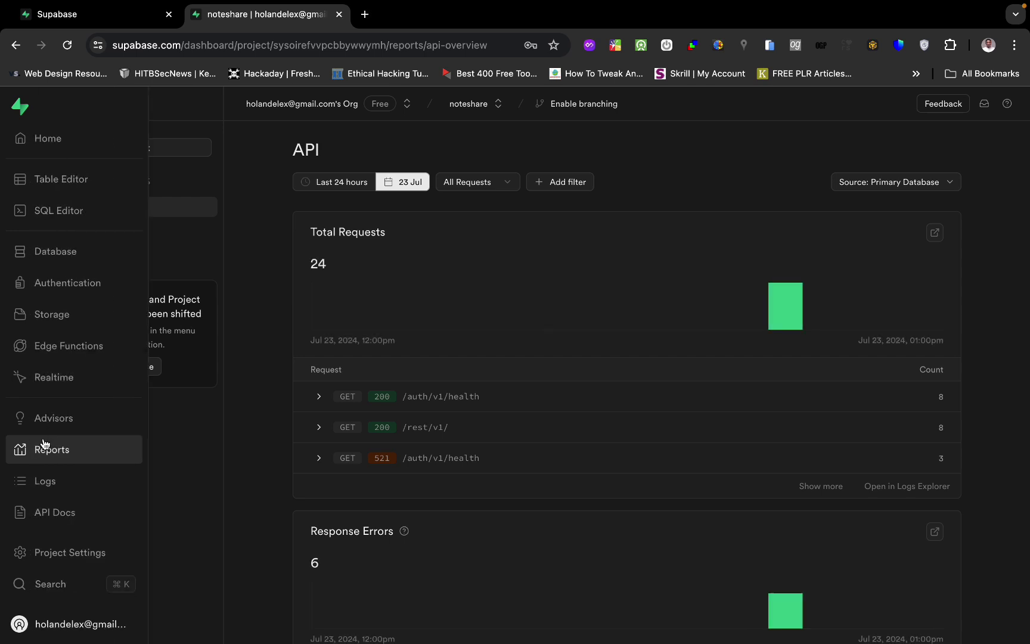
click(57, 487)
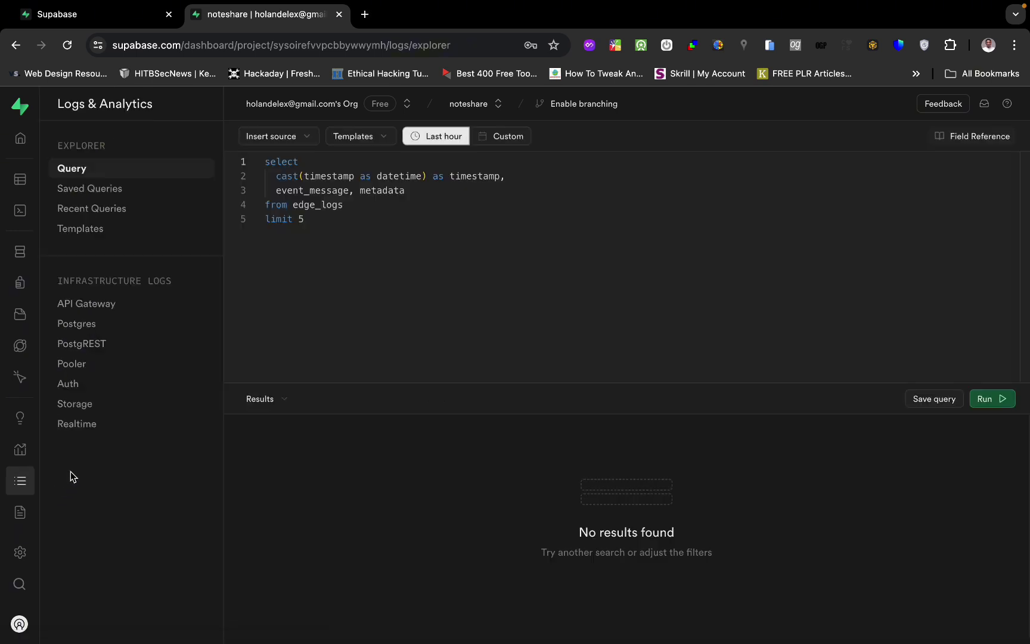
Open the project's API Docs and read the Authentication and User Management sections
mouse_move(26, 497)
click(51, 515)
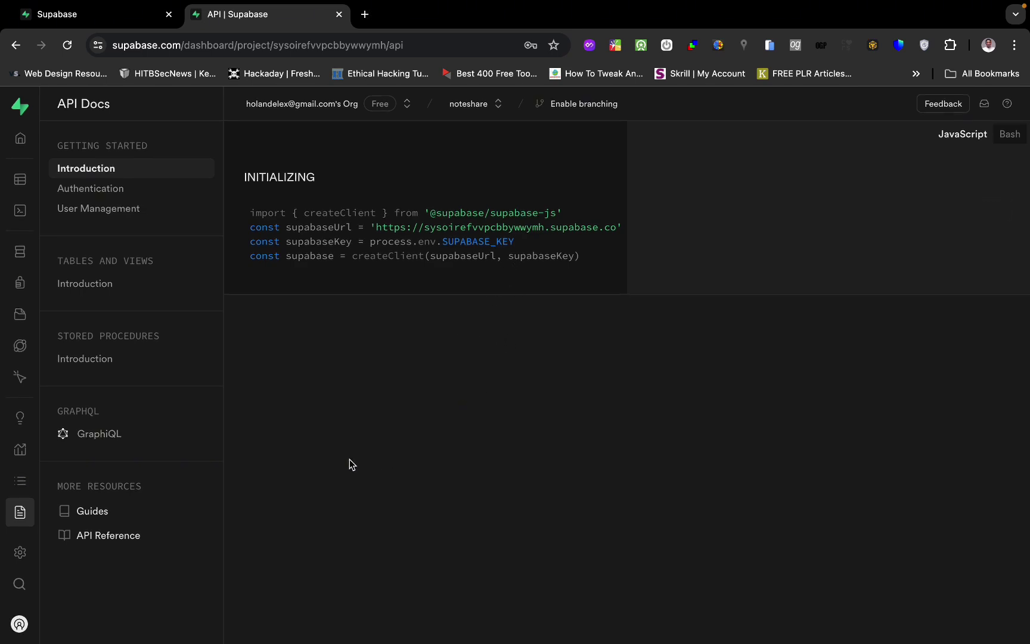
click(152, 192)
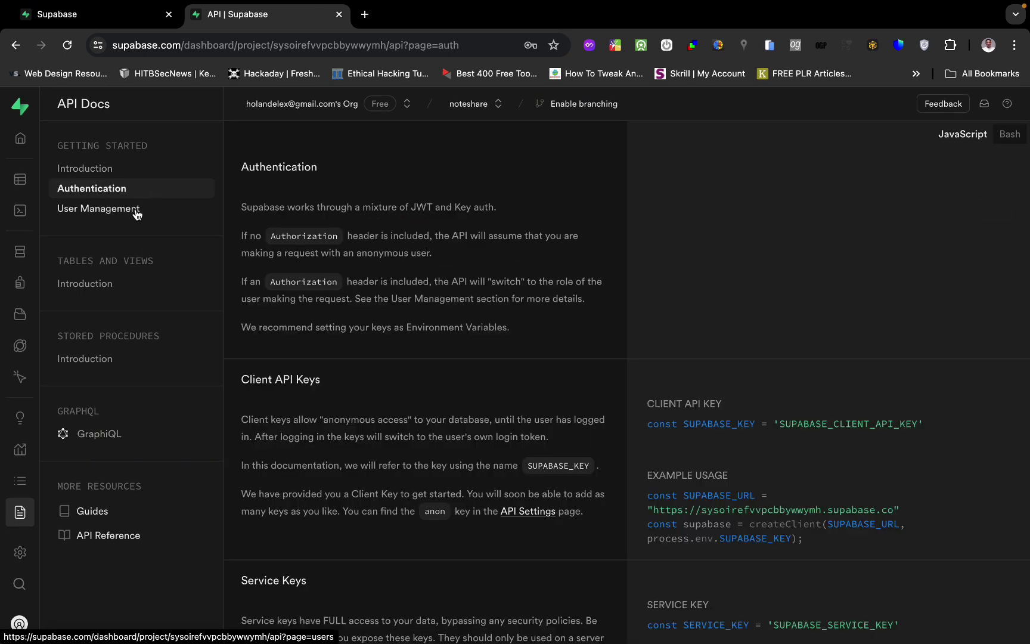
click(140, 210)
click(153, 189)
click(153, 206)
scroll(366, 387, down, 1)
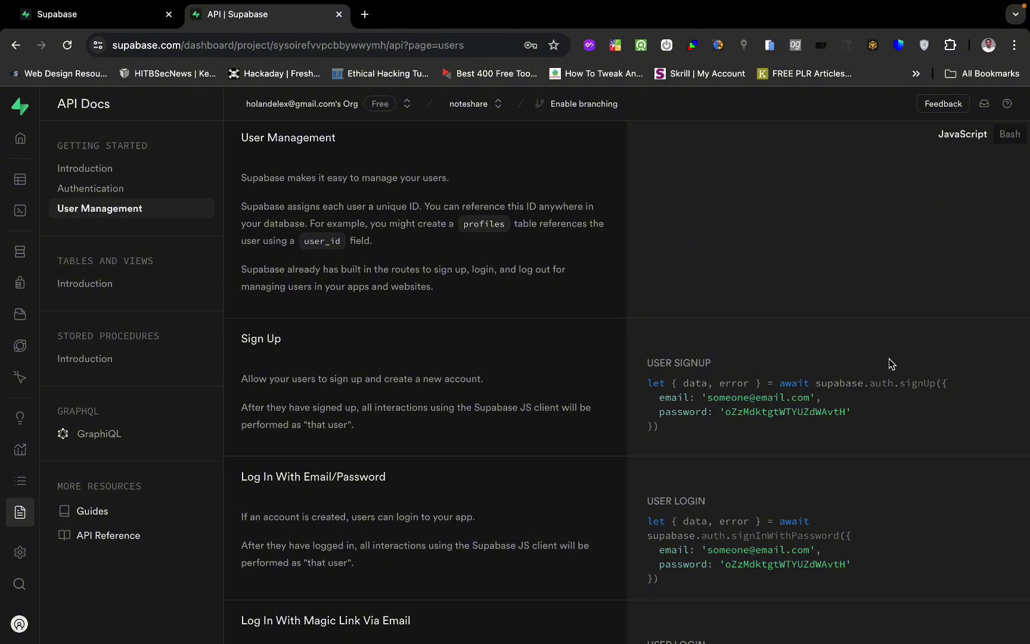
scroll(798, 471, down, 15)
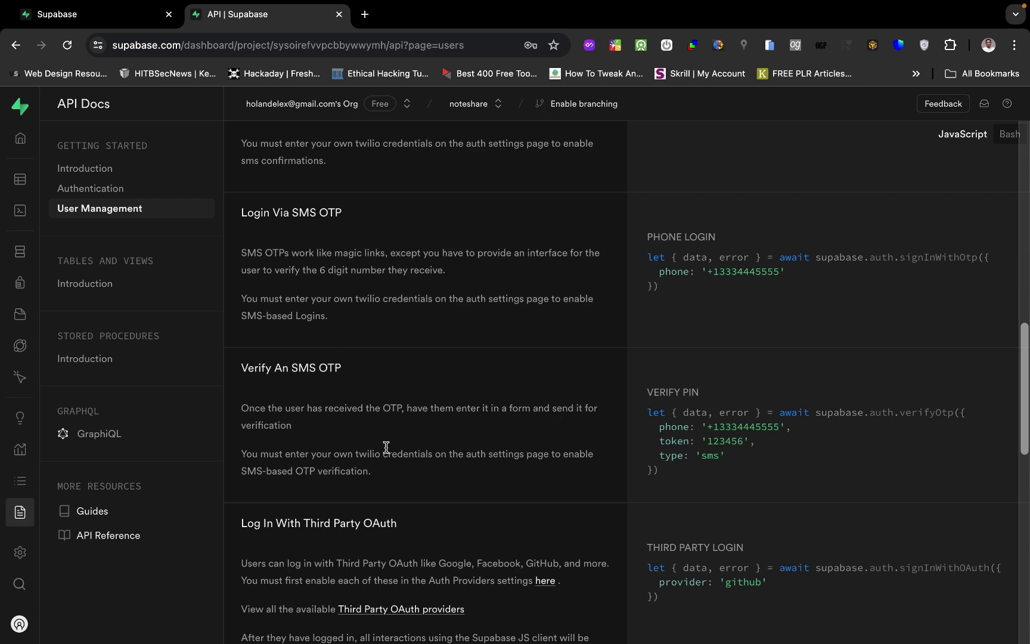
scroll(383, 432, down, 6)
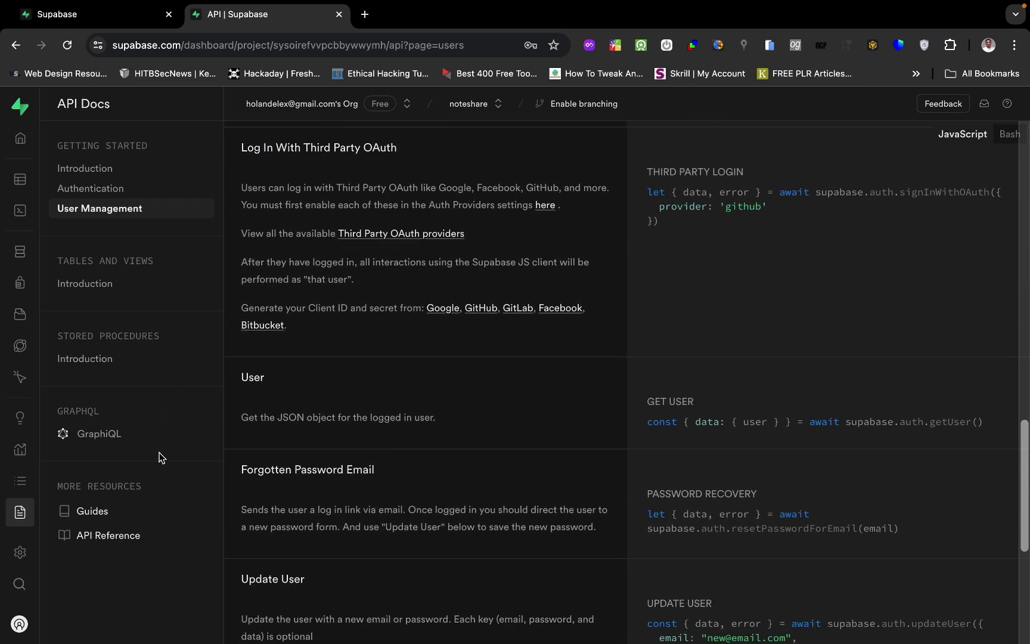
Browse the Supabase guides in a new tab, then return to the API docs tab
click(90, 511)
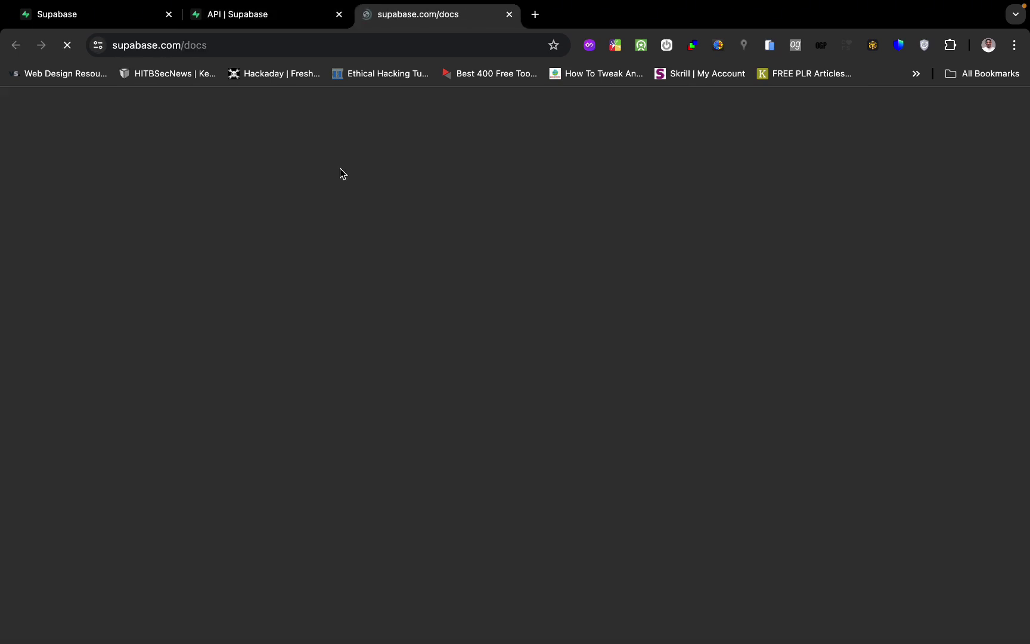
scroll(405, 425, down, 6)
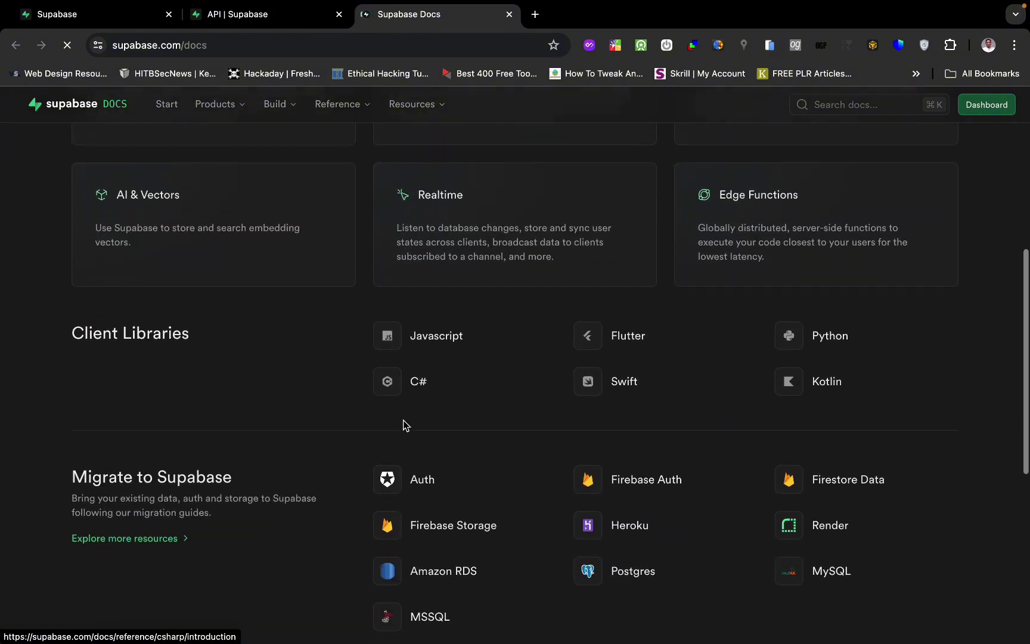
scroll(405, 425, up, 3)
scroll(405, 426, up, 3)
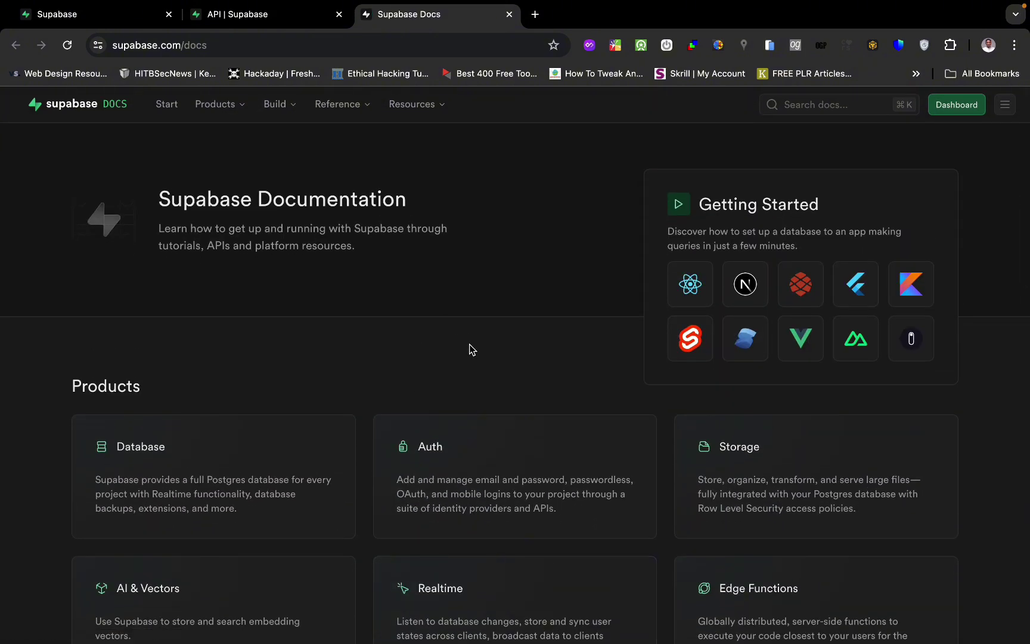
scroll(524, 467, down, 4)
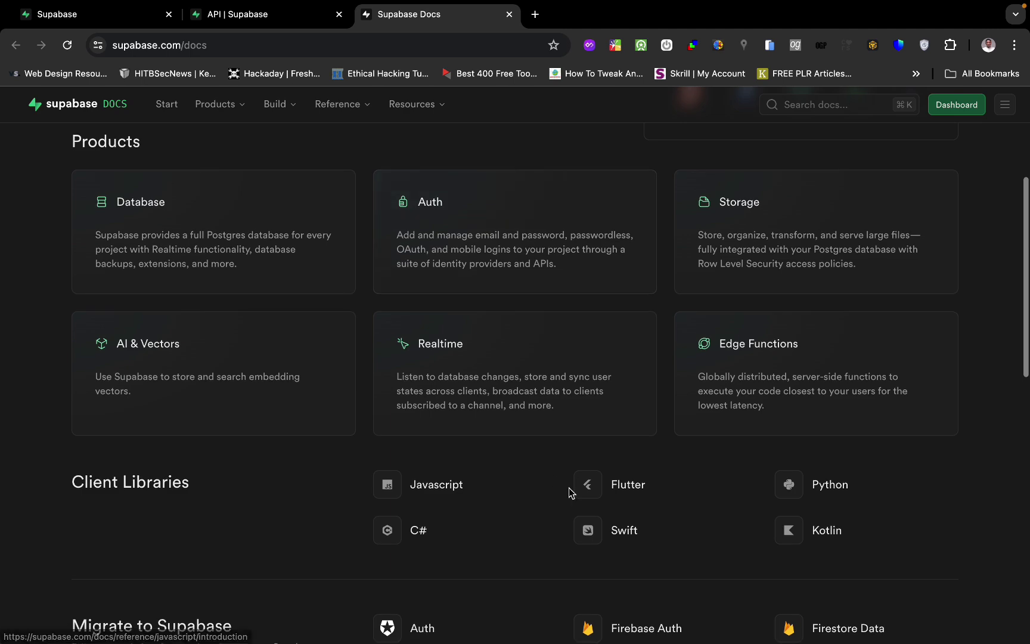
scroll(570, 490, up, 4)
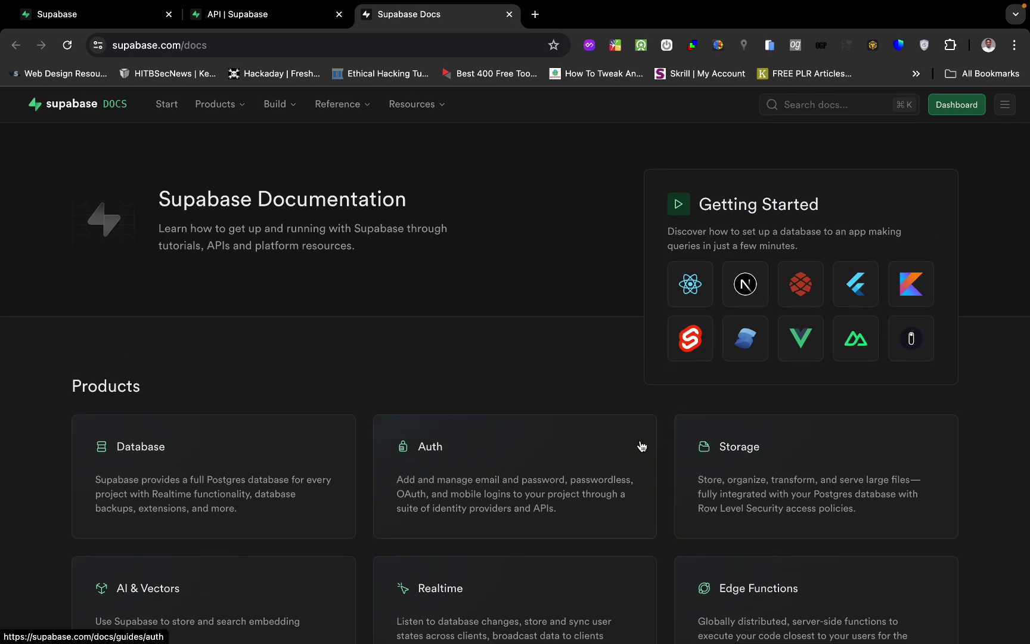
scroll(679, 512, down, 3)
scroll(682, 512, up, 2)
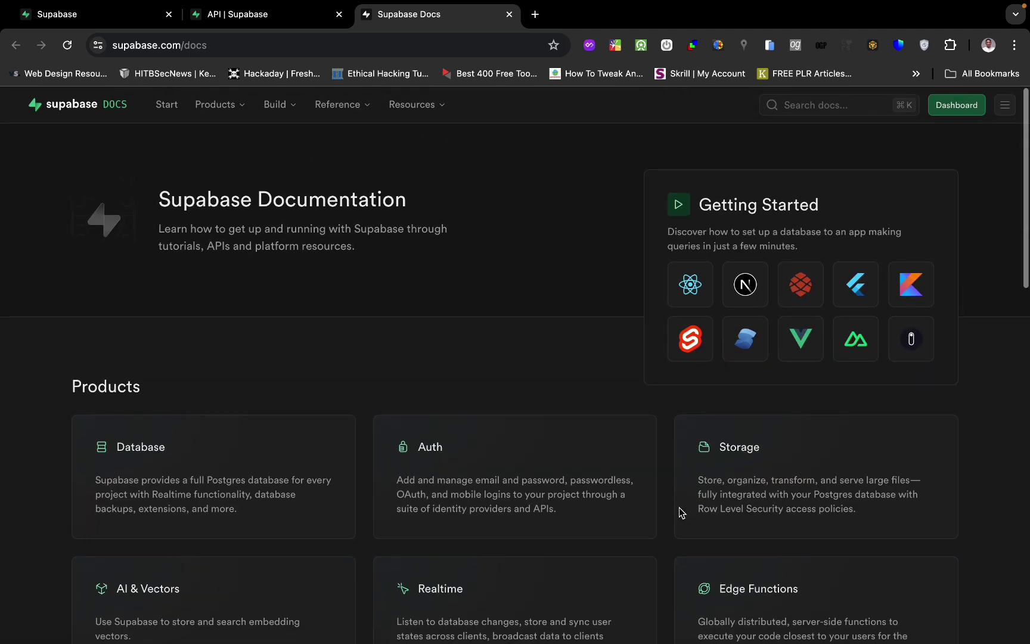
scroll(683, 489, down, 10)
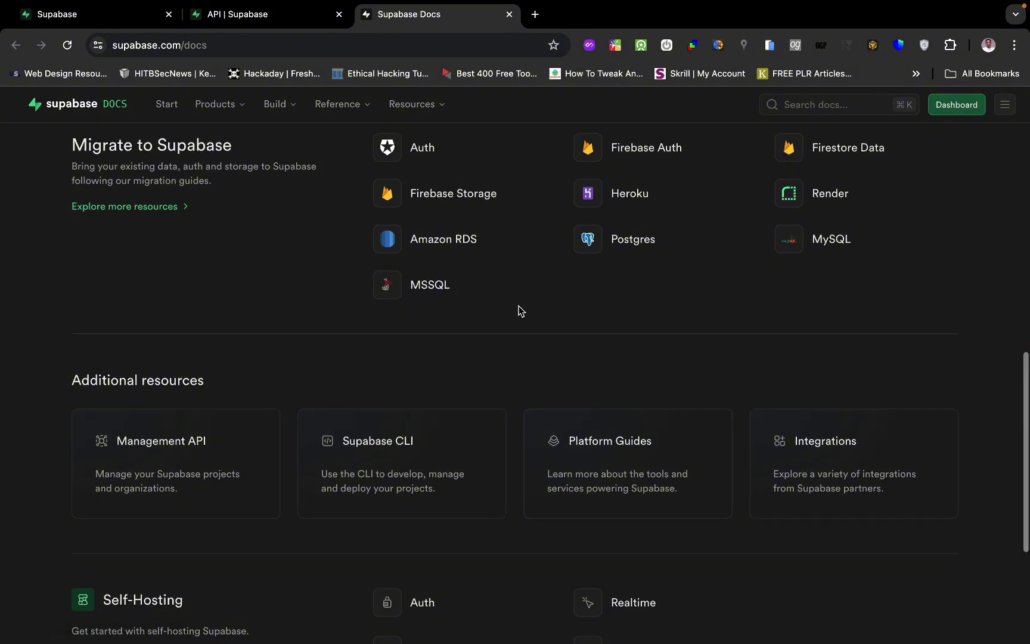
scroll(519, 310, up, 5)
click(263, 23)
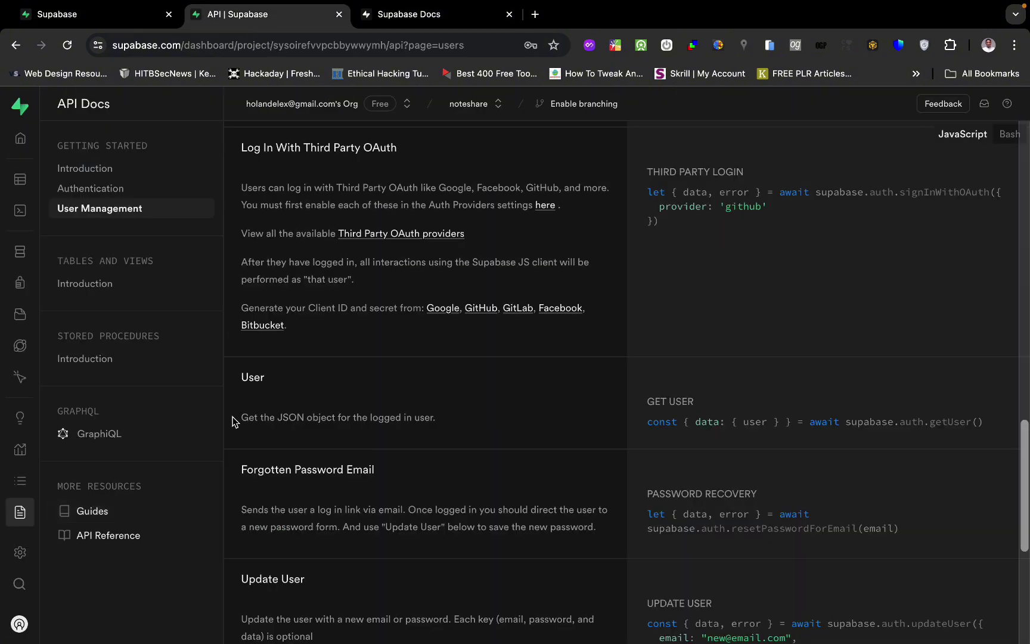
Open Project Settings, view the Database settings, then the API settings with URL and keys
mouse_move(78, 225)
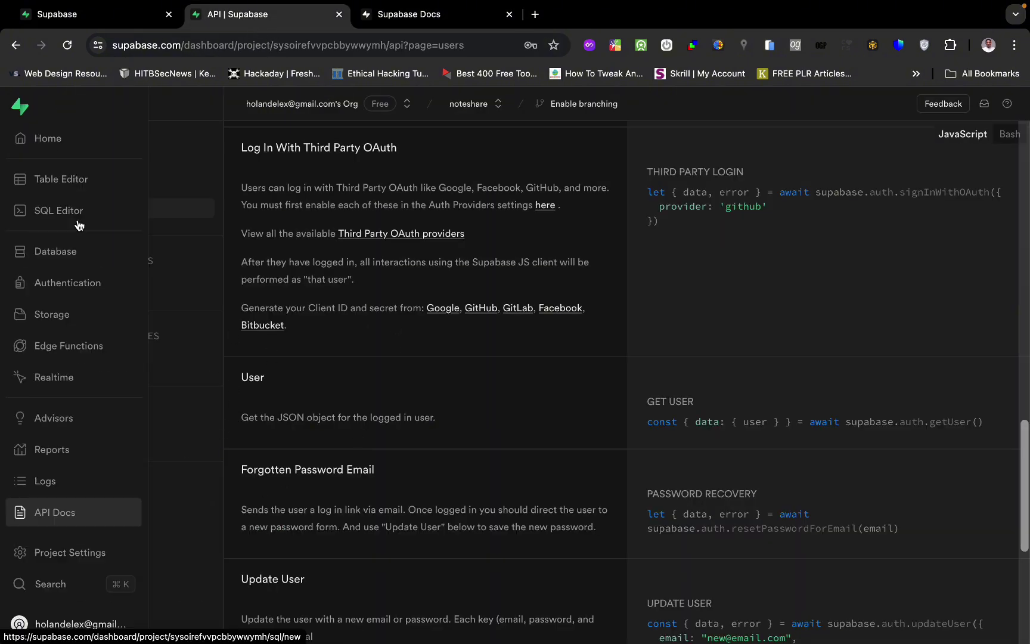
click(51, 557)
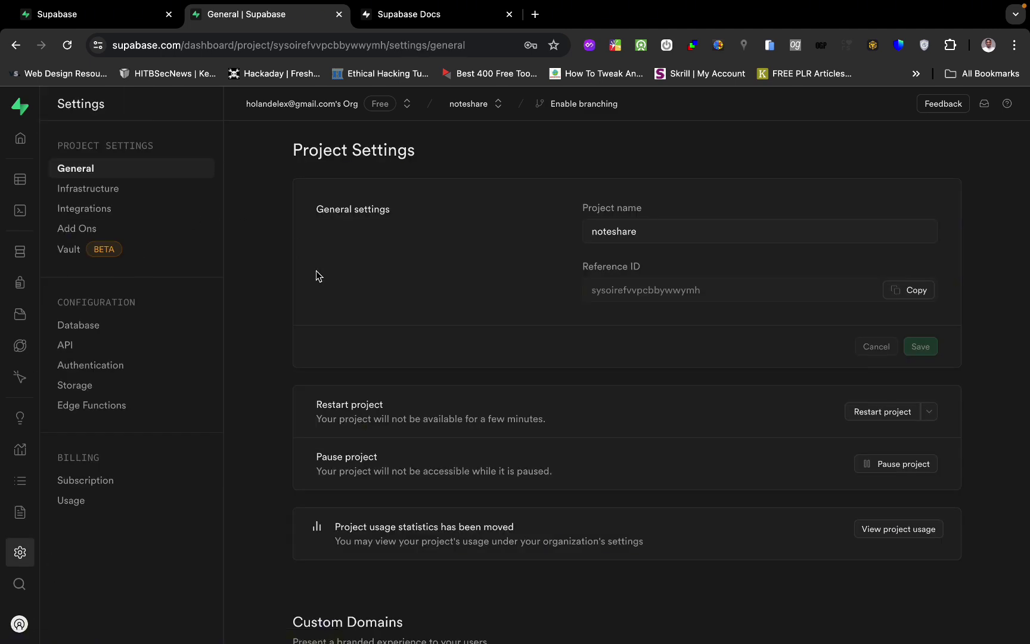
scroll(386, 437, down, 6)
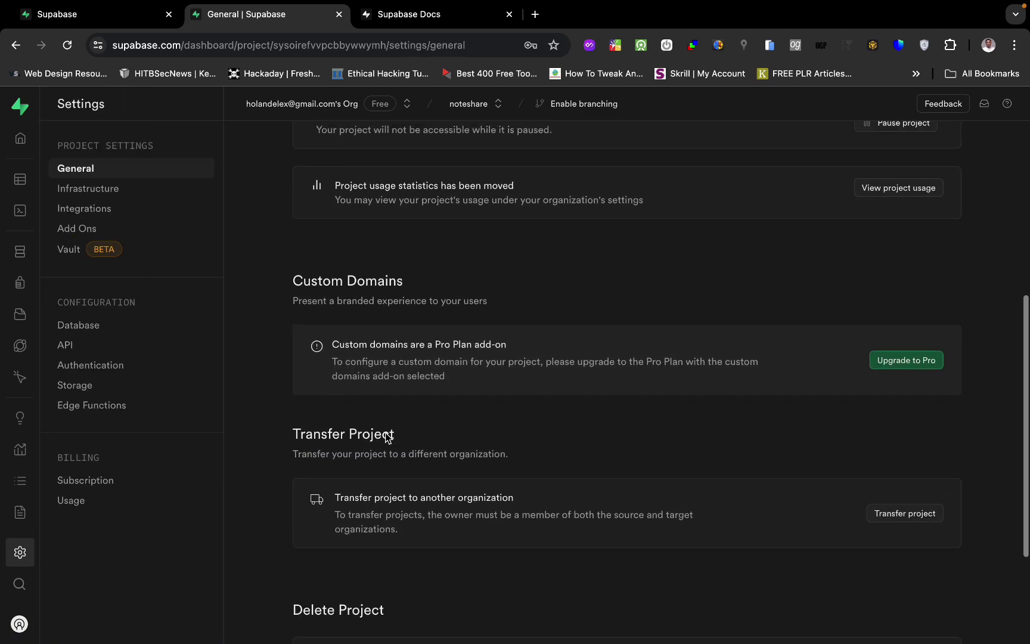
scroll(385, 437, up, 3)
scroll(391, 441, down, 4)
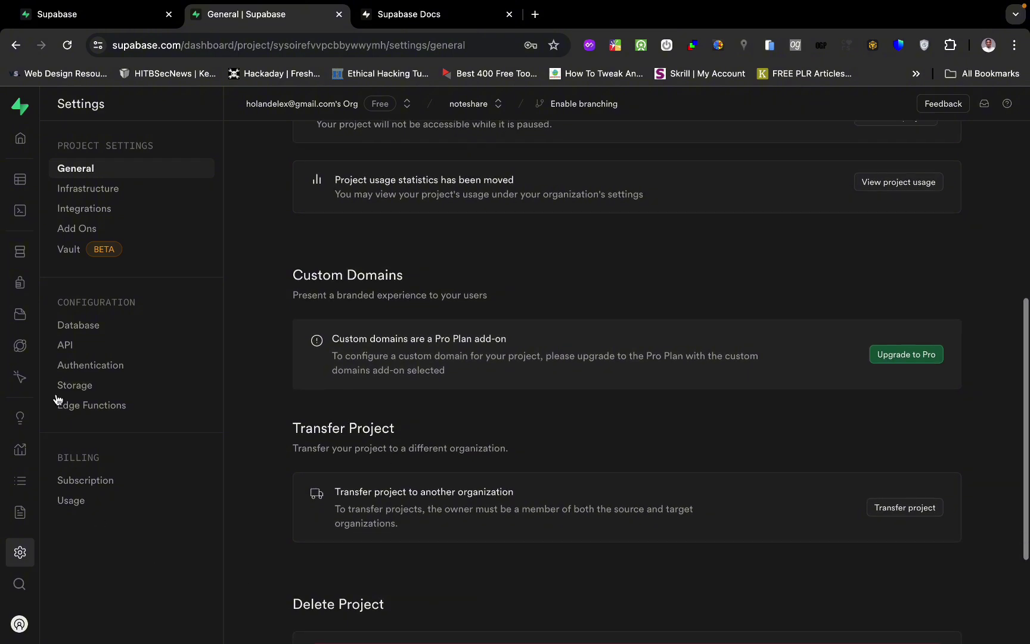
click(102, 327)
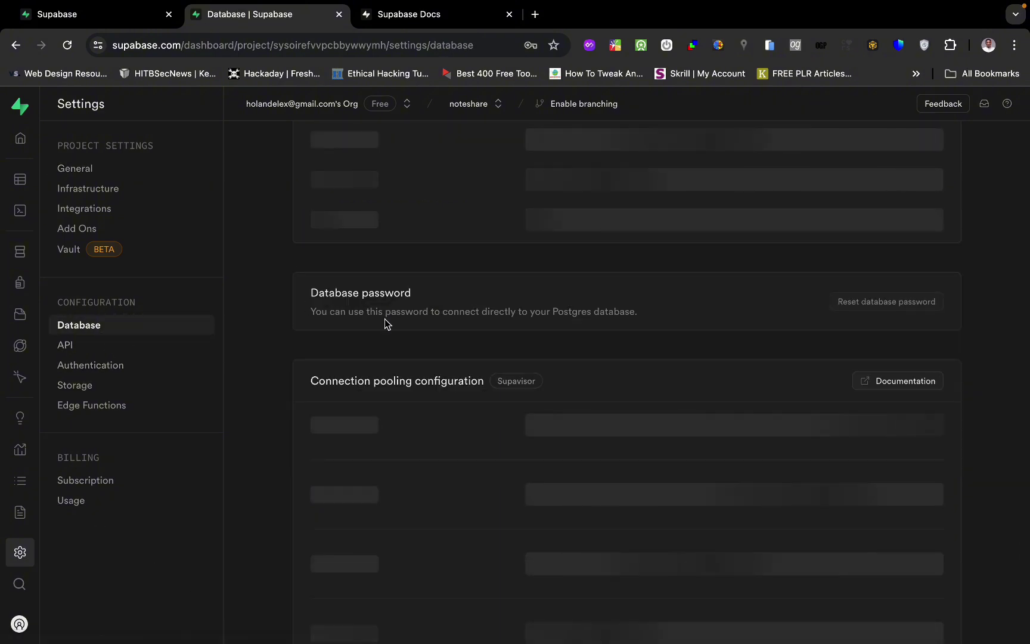
scroll(467, 456, up, 3)
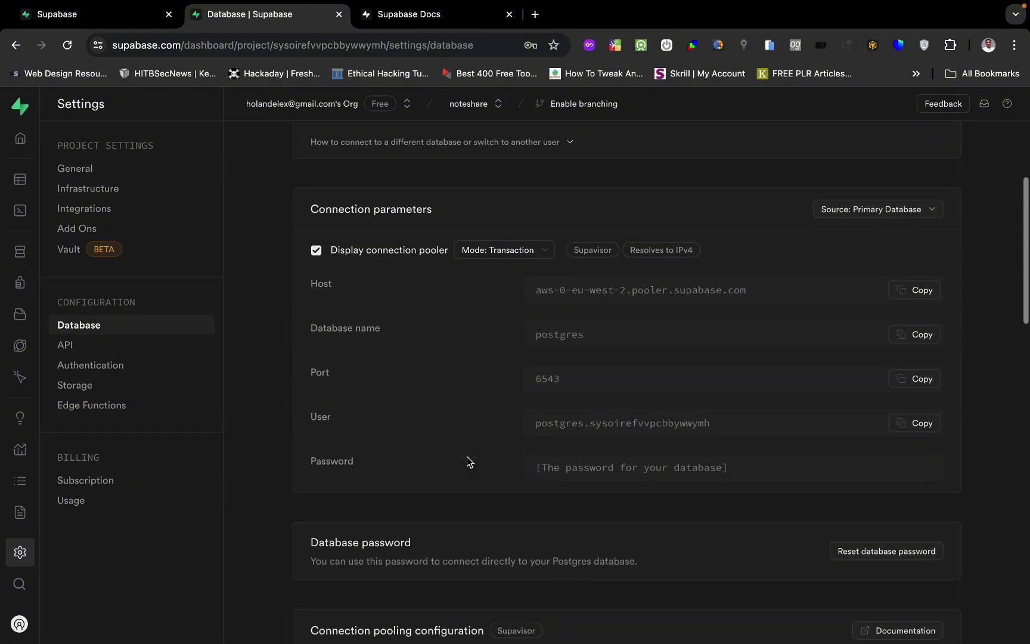
scroll(506, 207, up, 3)
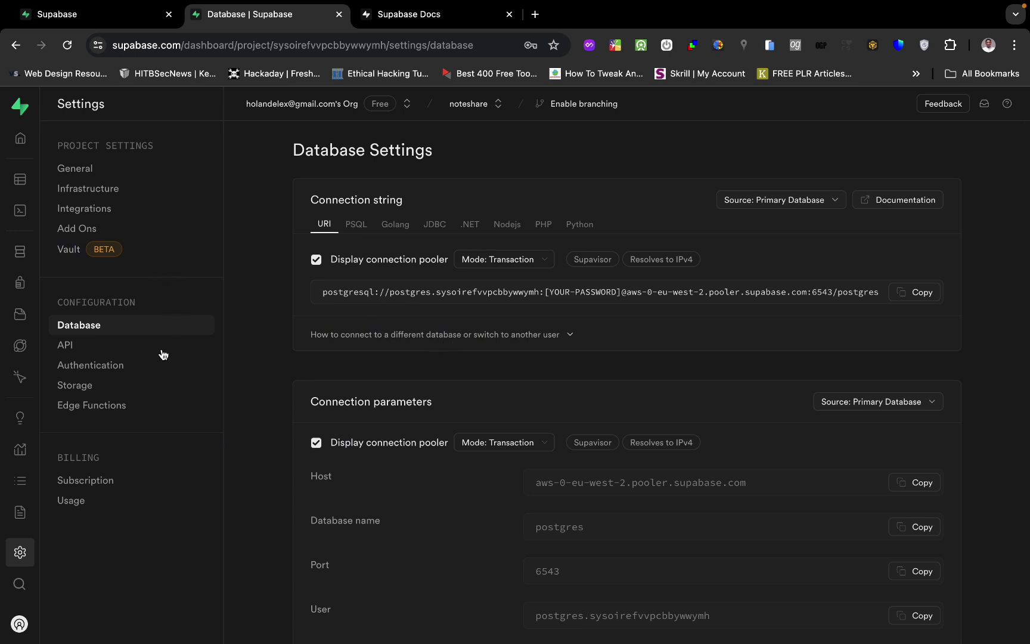
click(97, 348)
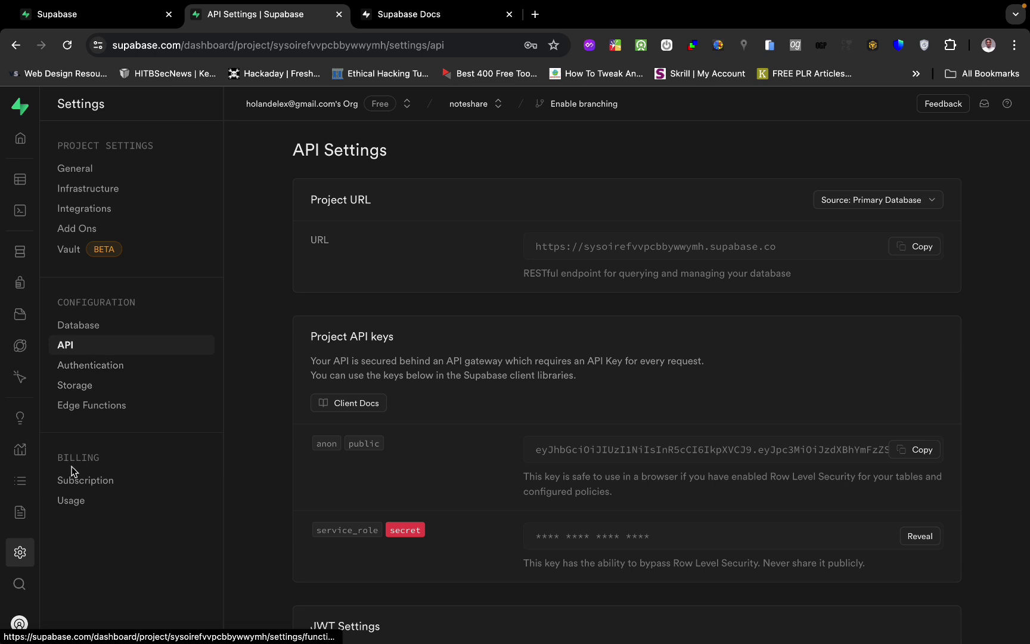
Copy the noteshare Project URL and check FlutterFlow's app settings on the other desktop
click(918, 251)
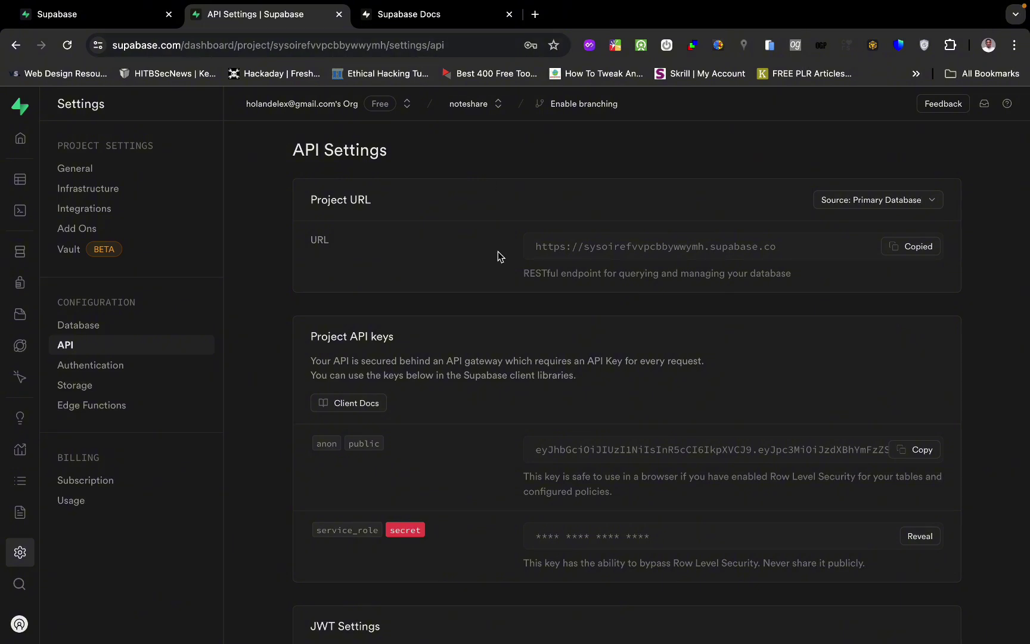
key(ctrl+Right)
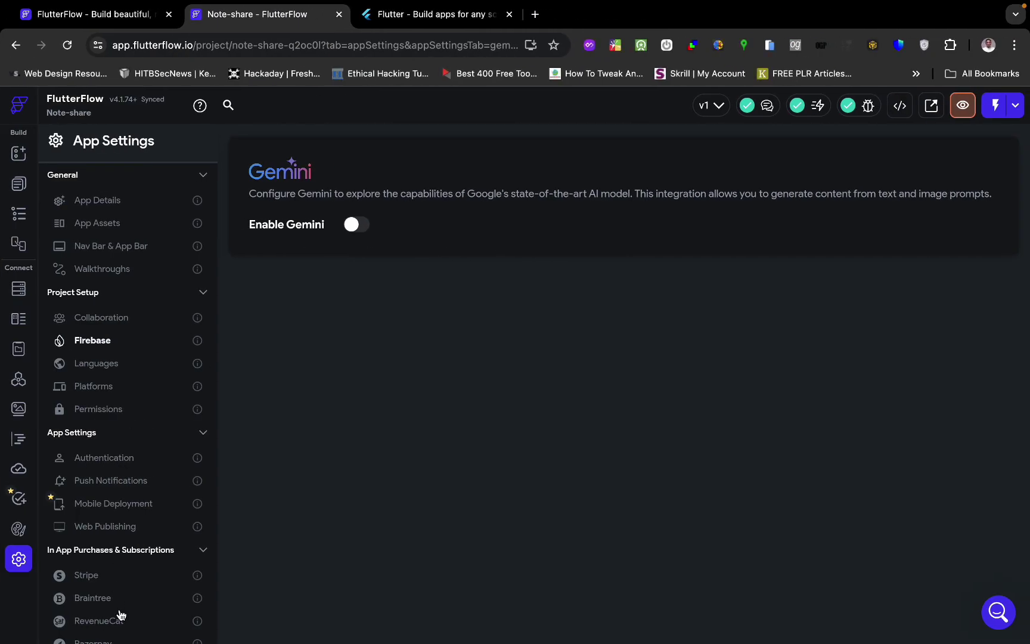
scroll(119, 609, down, 4)
scroll(108, 506, down, 1)
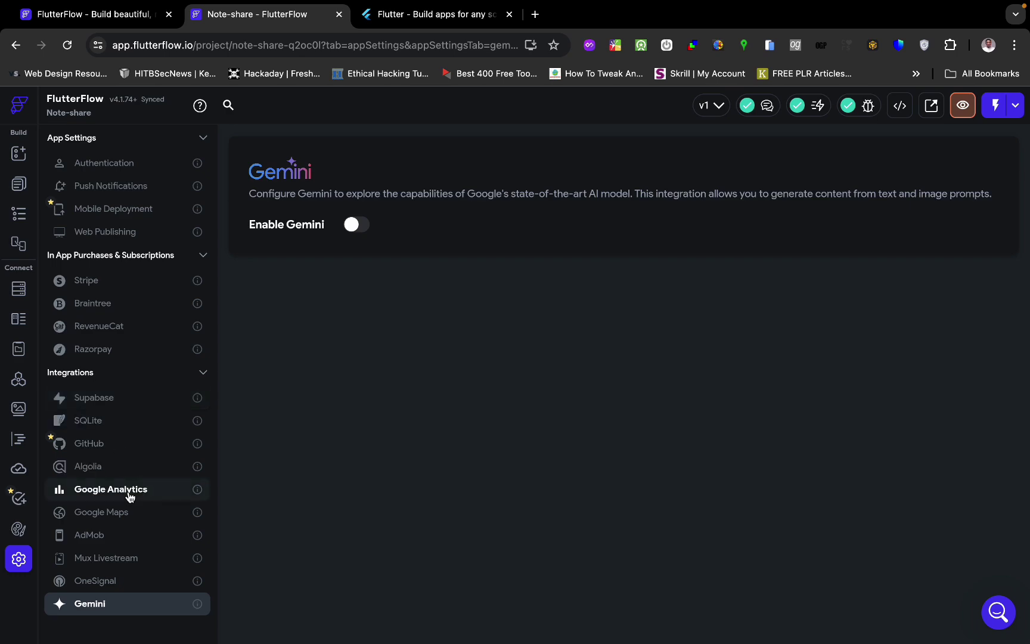
scroll(128, 494, up, 1)
scroll(155, 365, up, 4)
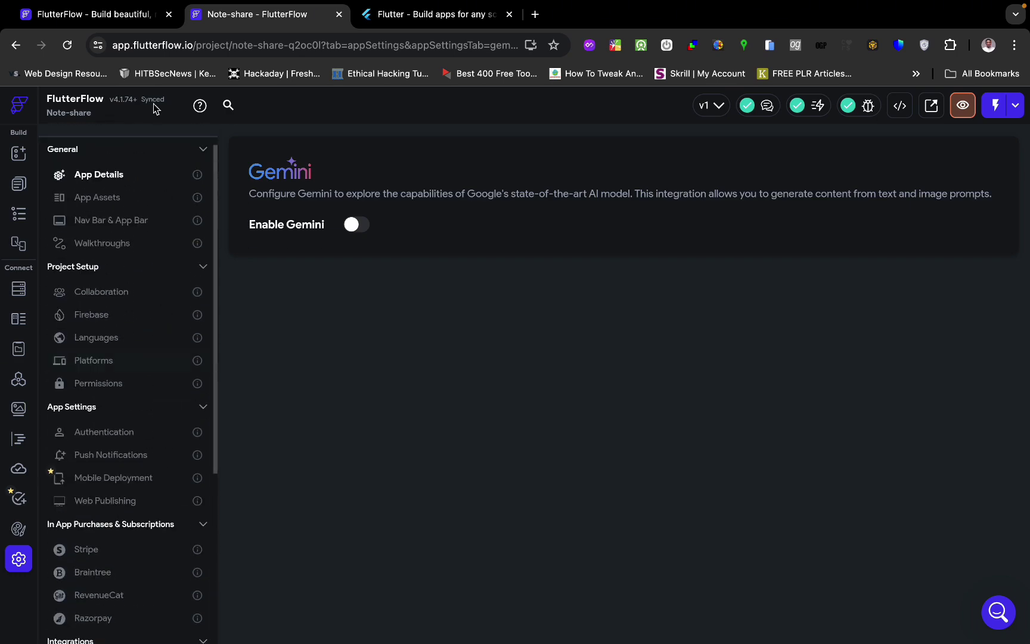
Flip between the Supabase API settings and FlutterFlow windows, ending back on Supabase
key(ctrl+Left)
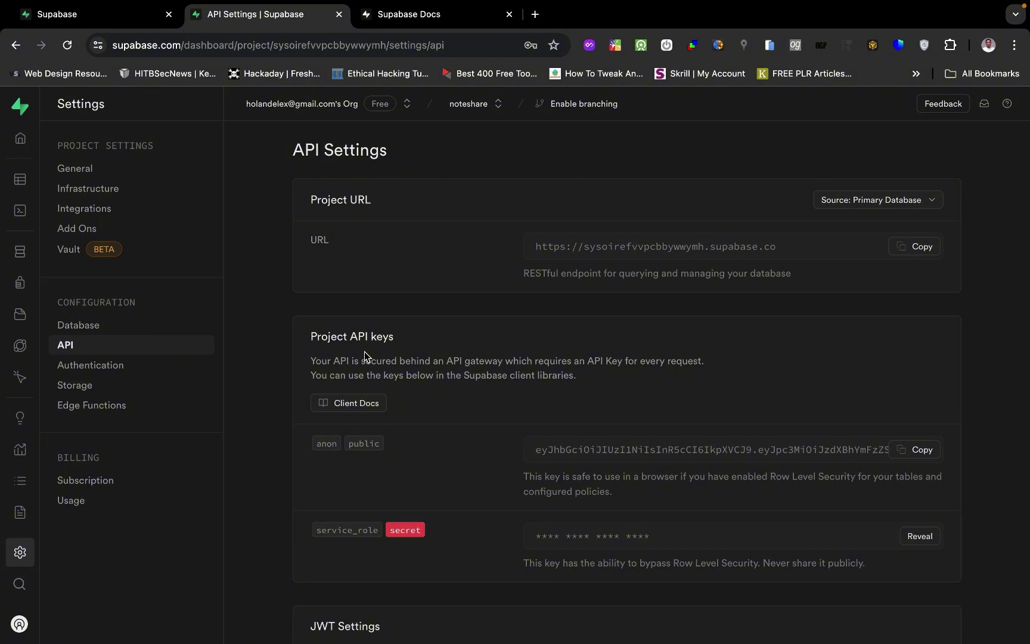
scroll(286, 476, down, 7)
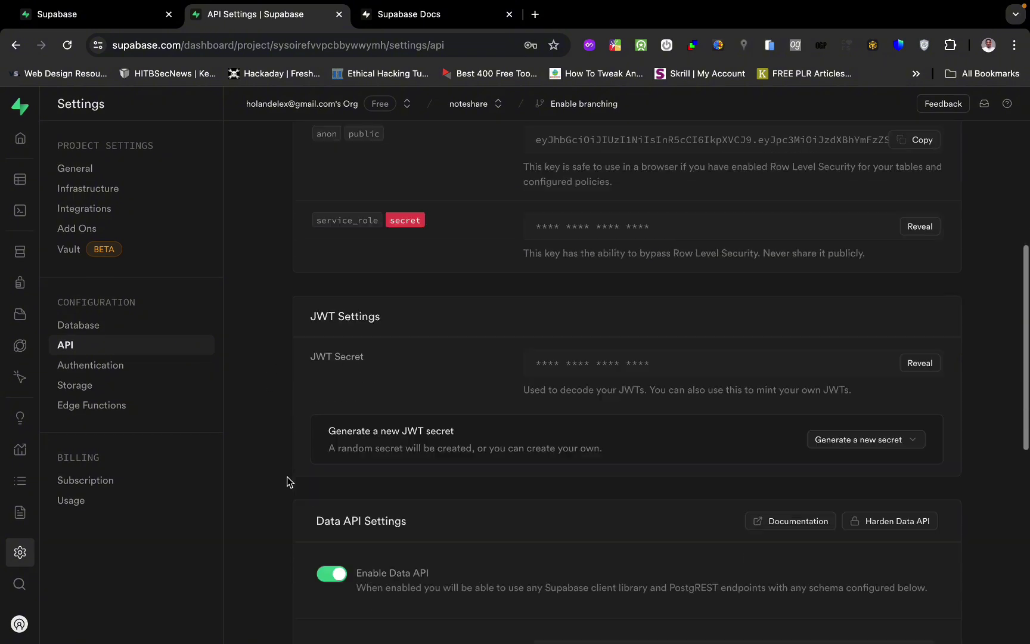
scroll(287, 476, up, 4)
key(ctrl+Right)
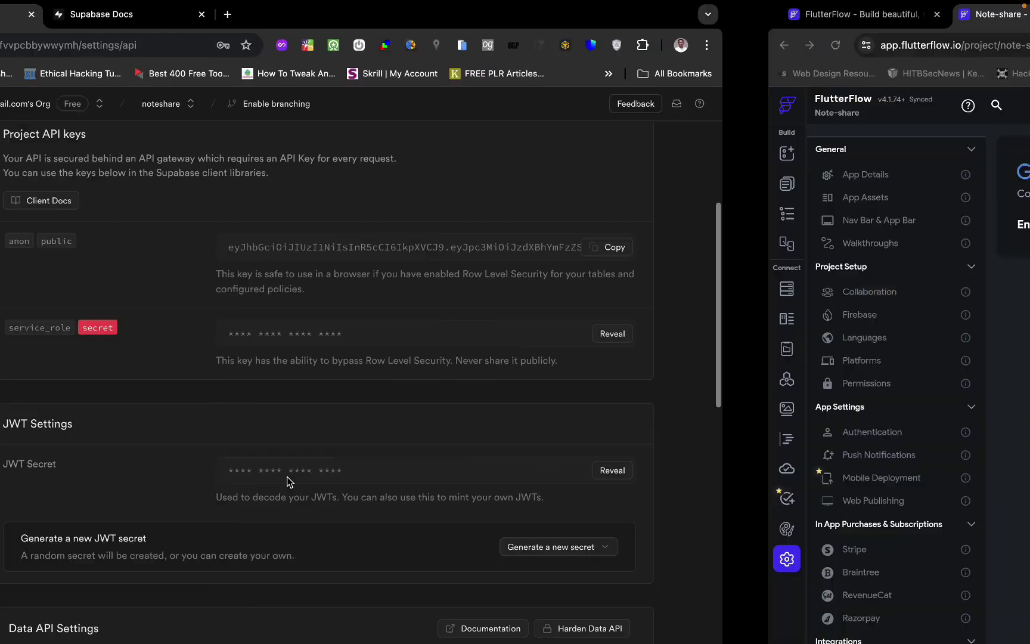
key(ctrl+Left)
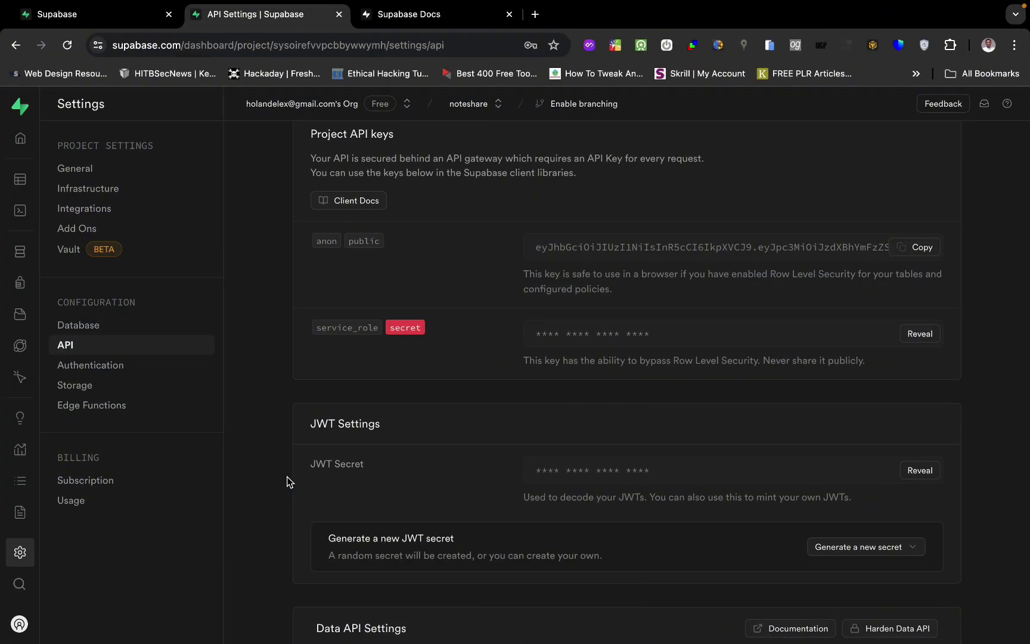
scroll(287, 477, up, 4)
key(ctrl+Right)
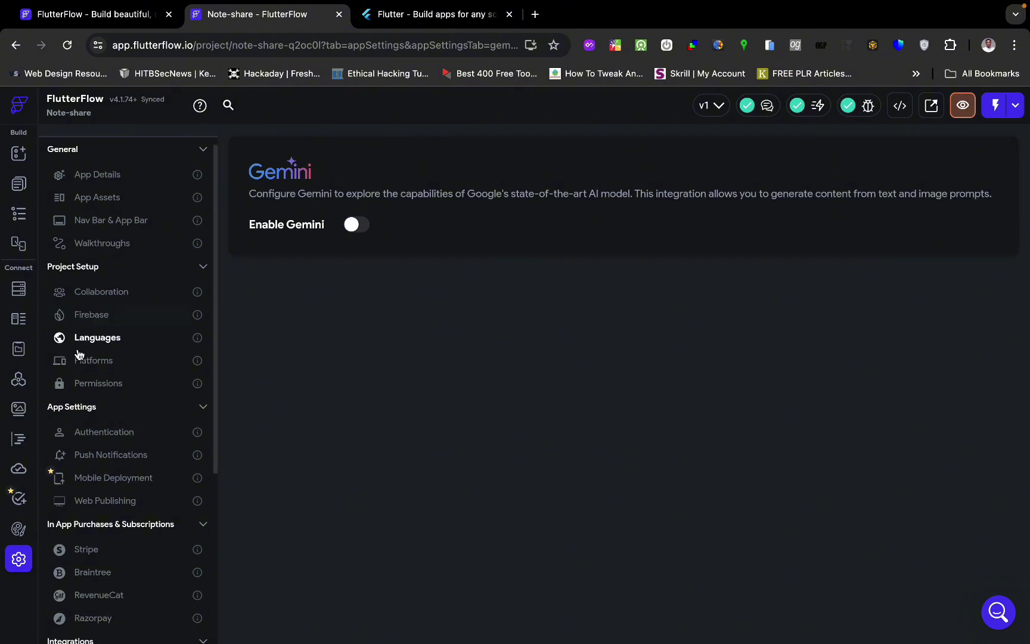
key(ctrl+Left)
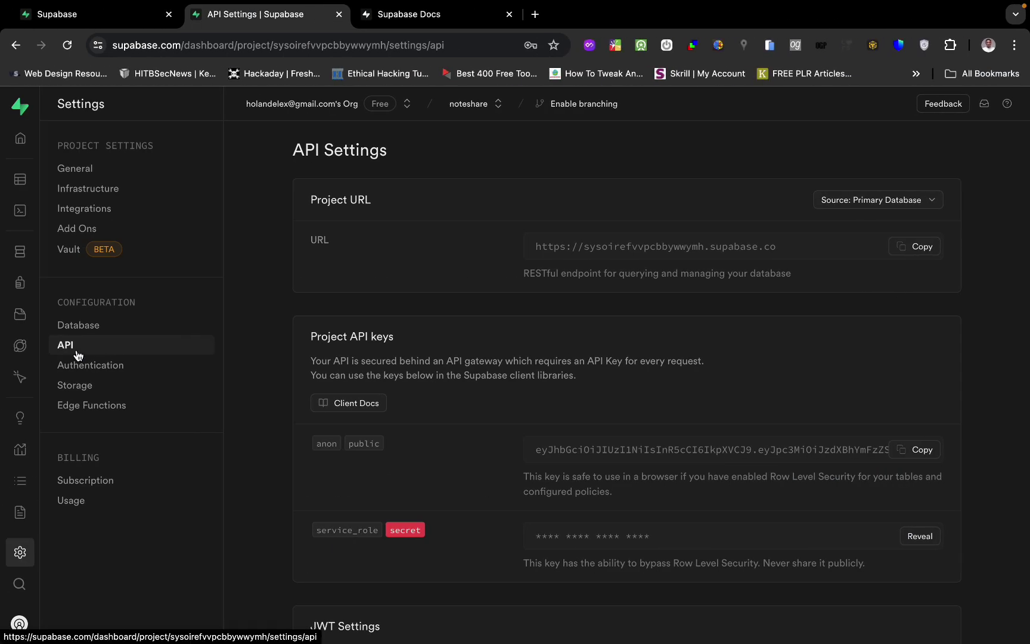